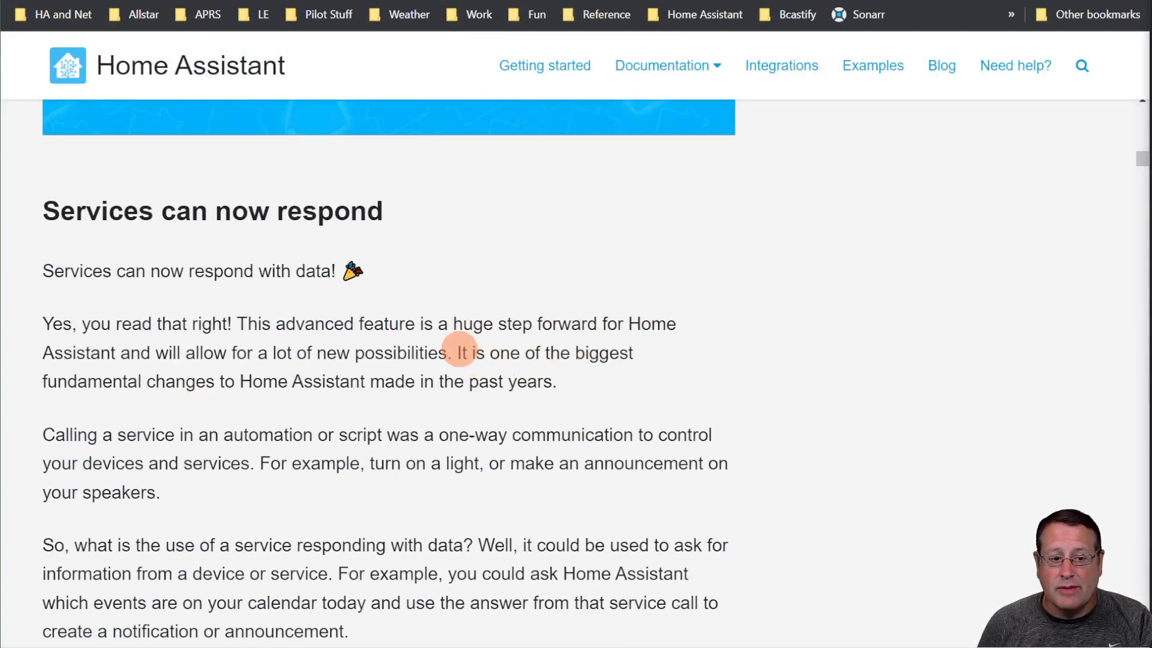
Read the "Services can now respond" section of the Home Assistant release notes down to the blueprint link.
{"action": "scroll", "coordinate": [229, 391], "scroll_direction": "down", "scroll_amount": 1}
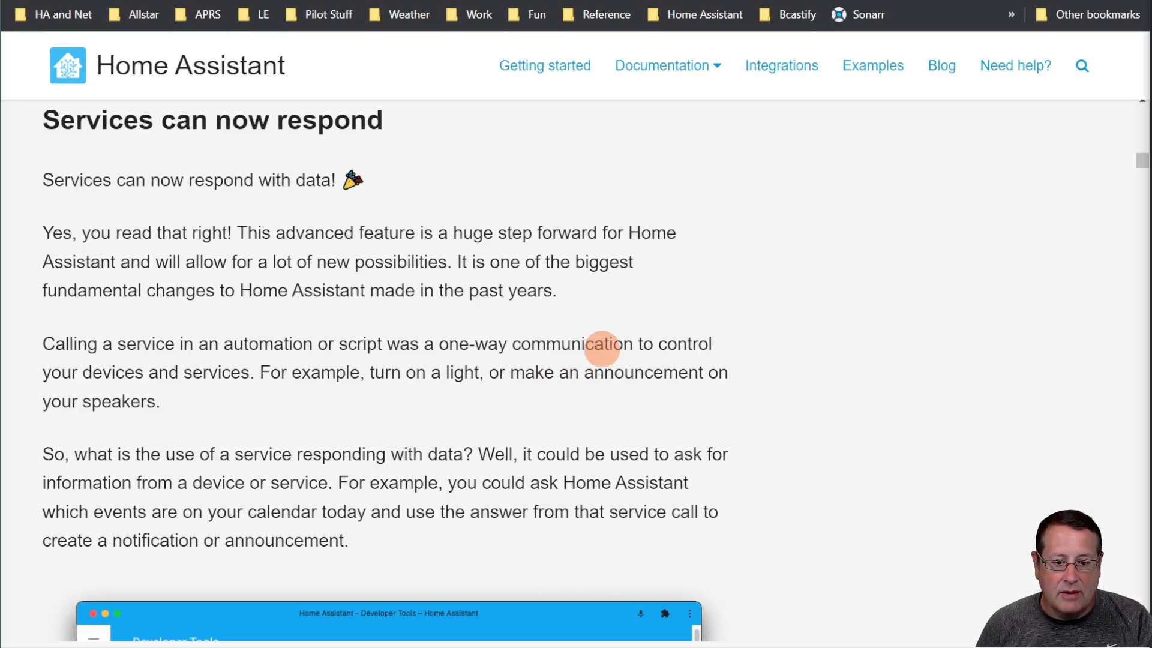
{"action": "scroll", "coordinate": [408, 402], "scroll_direction": "down", "scroll_amount": 1}
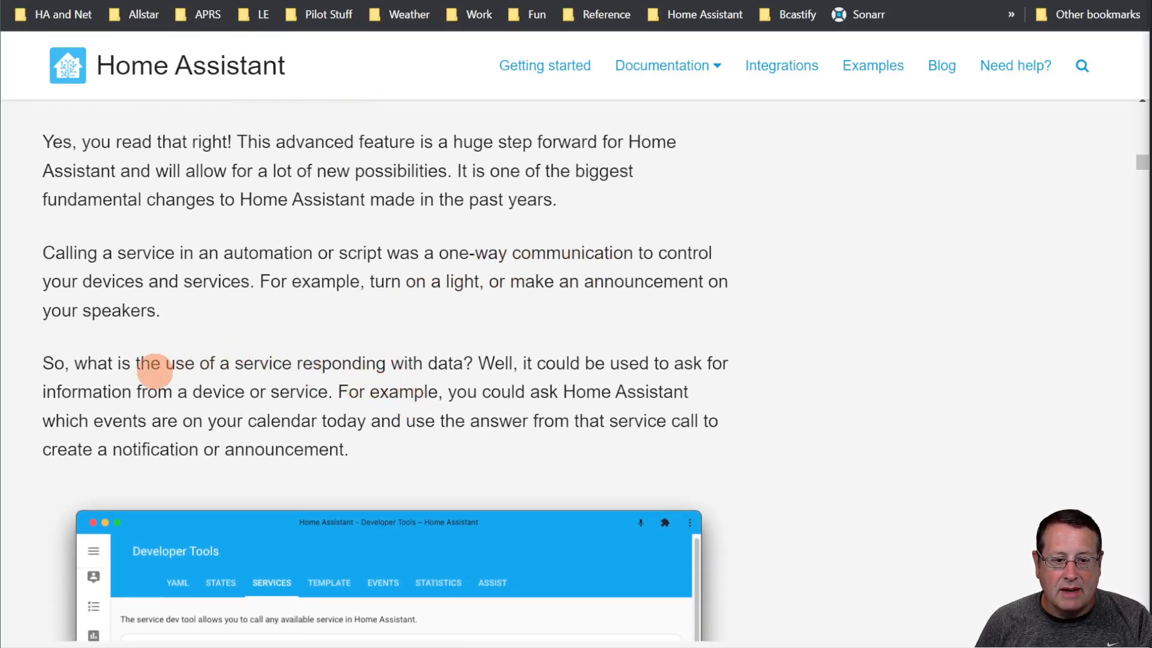
{"action": "scroll", "coordinate": [160, 368], "scroll_direction": "up", "scroll_amount": 1}
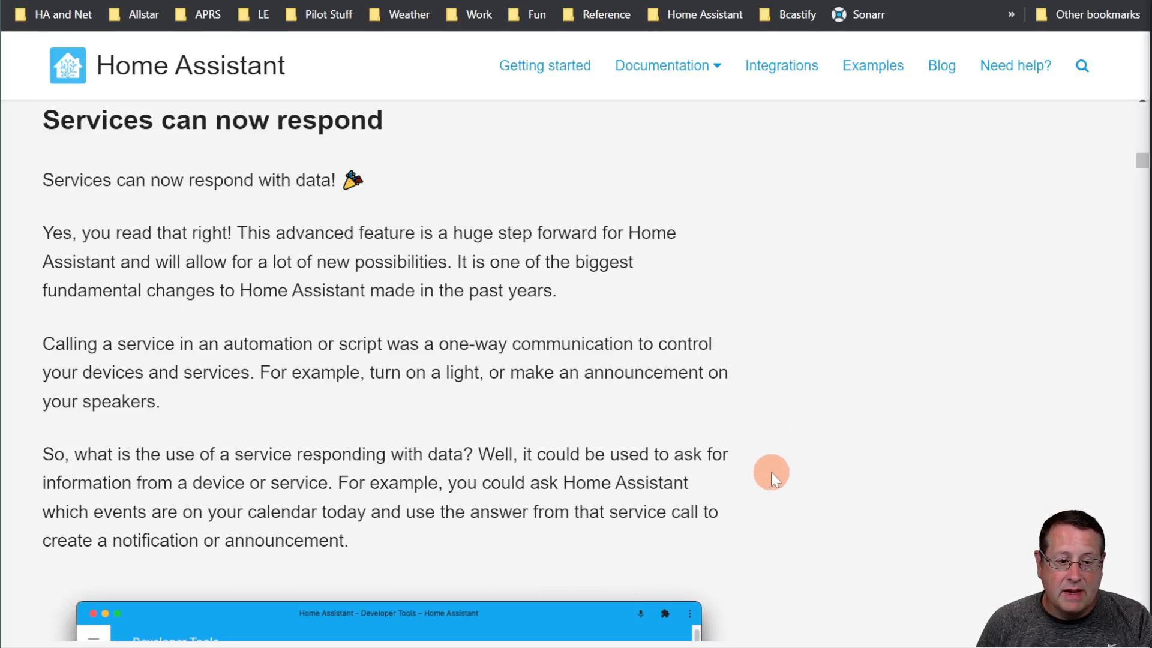
{"action": "scroll", "coordinate": [756, 468], "scroll_direction": "down", "scroll_amount": 1}
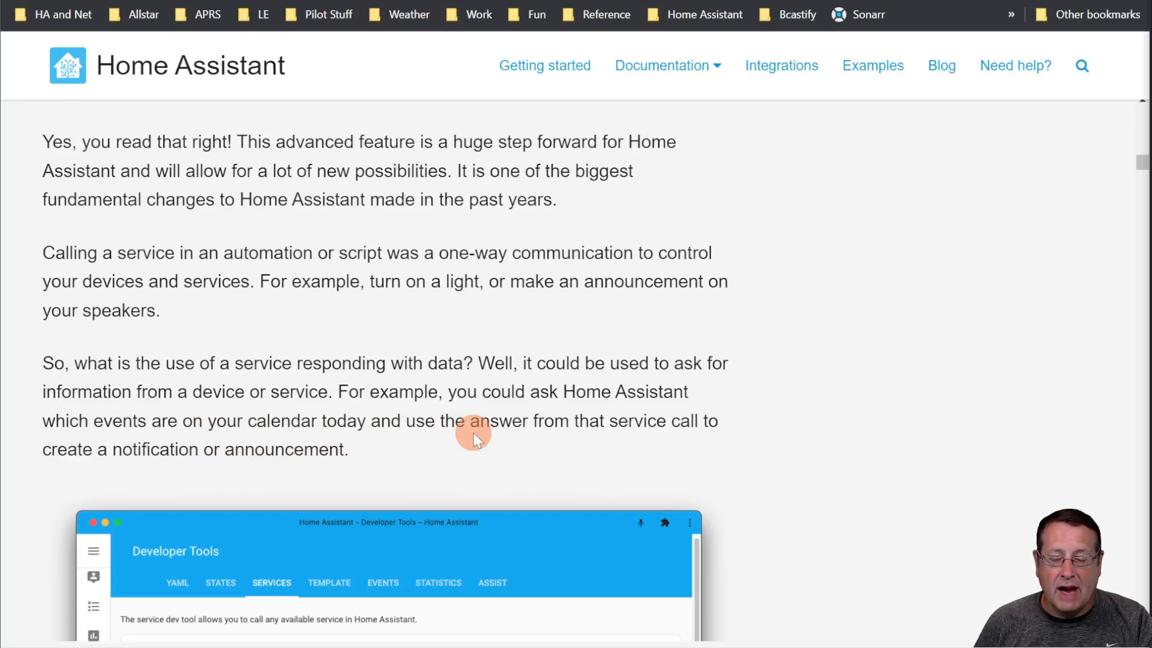
{"action": "scroll", "coordinate": [841, 361], "scroll_direction": "down", "scroll_amount": 9}
{"action": "scroll", "coordinate": [841, 361], "scroll_direction": "down", "scroll_amount": 5}
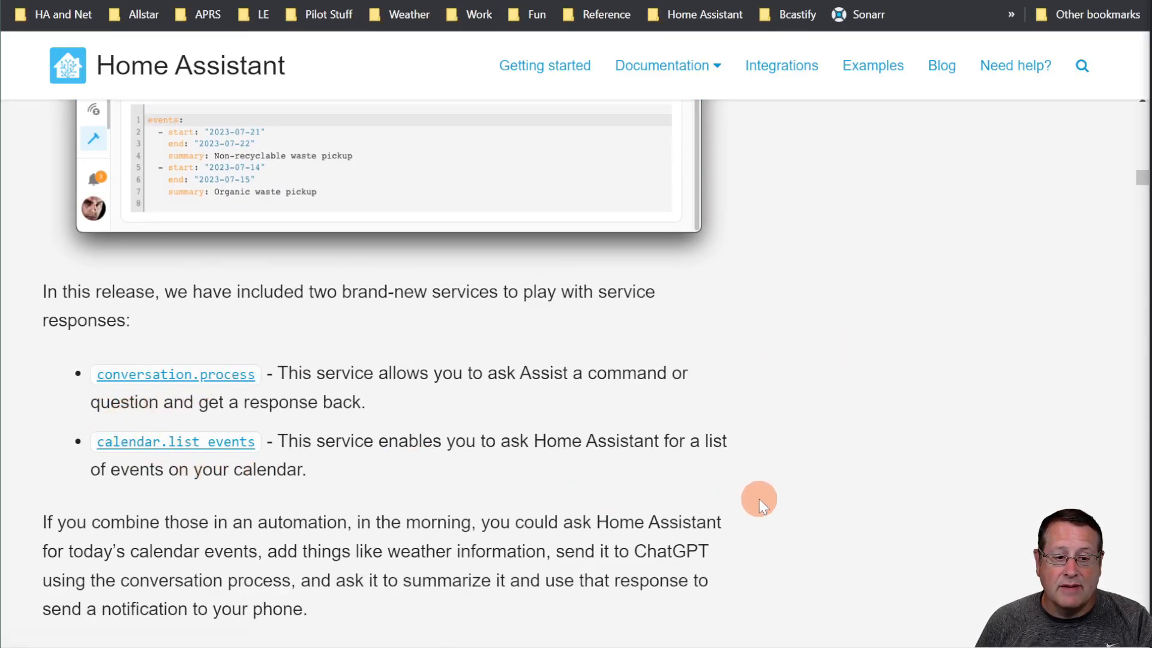
{"action": "scroll", "coordinate": [761, 496], "scroll_direction": "down", "scroll_amount": 5}
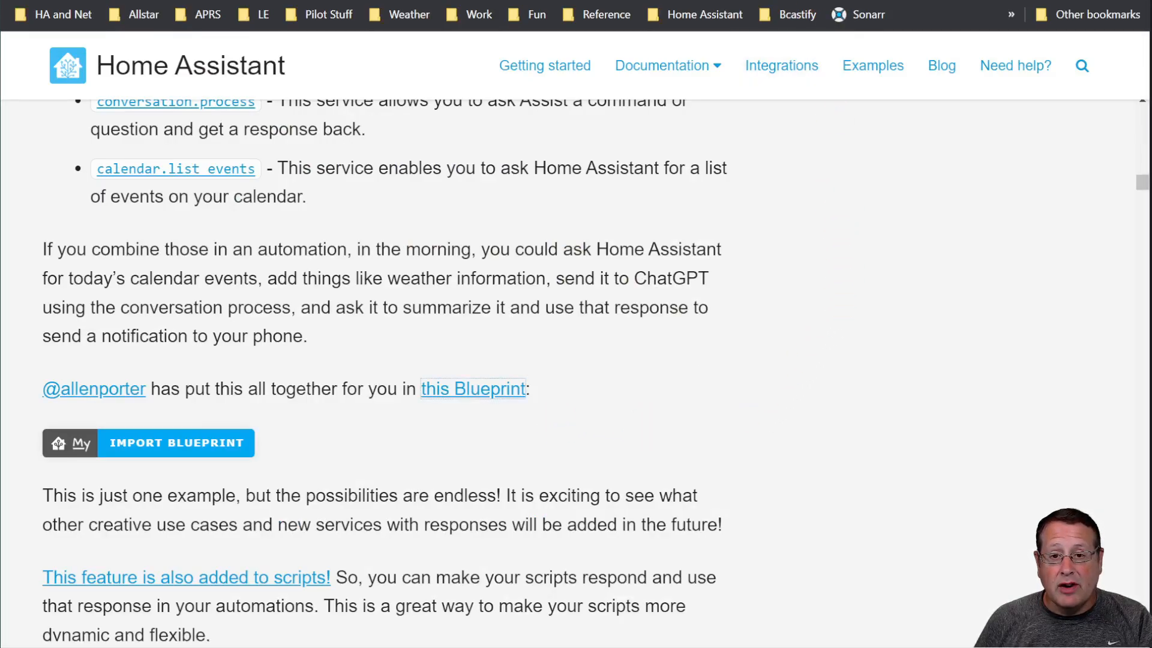
Switch to the draft blog post's blueprint requirements and view the OpenAI Conversation integration documentation.
{"action": "key", "text": "ctrl+Tab"}
{"action": "scroll", "coordinate": [768, 354], "scroll_direction": "up", "scroll_amount": 3}
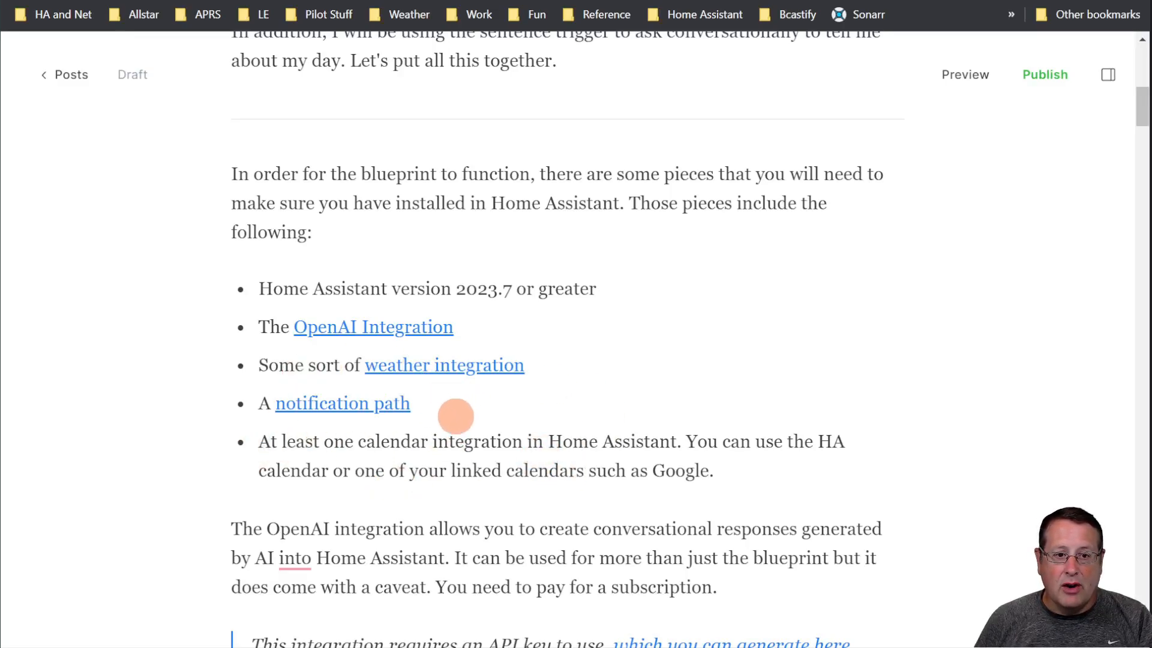
{"action": "left_click", "coordinate": [321, 1]}
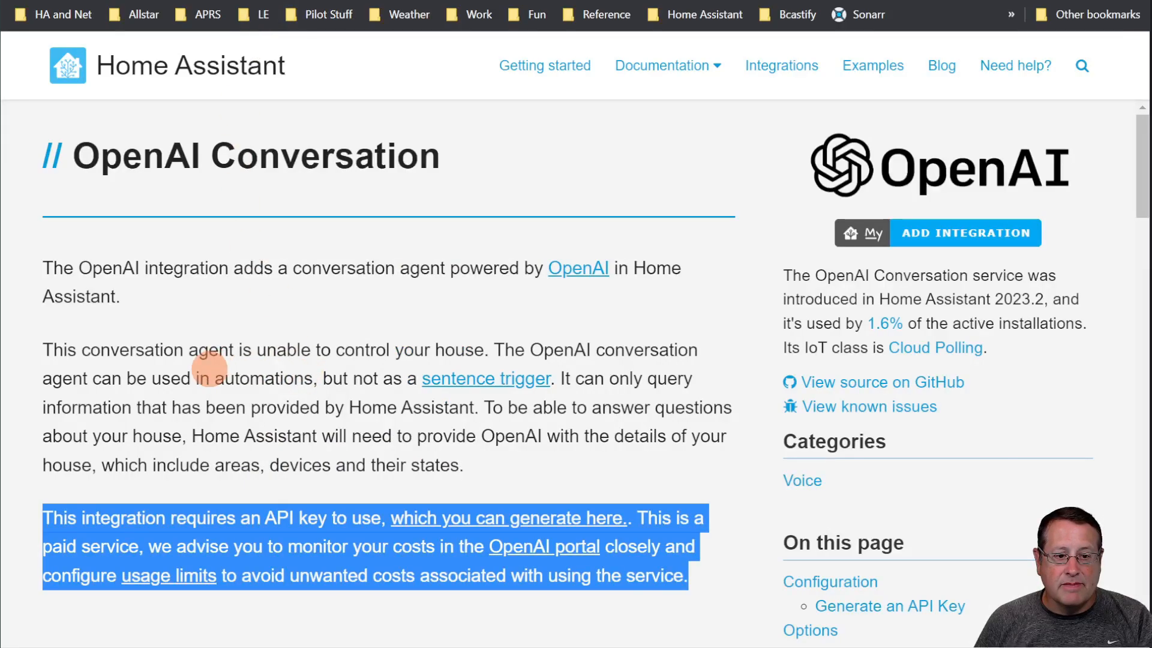
{"action": "left_click", "coordinate": [211, 359]}
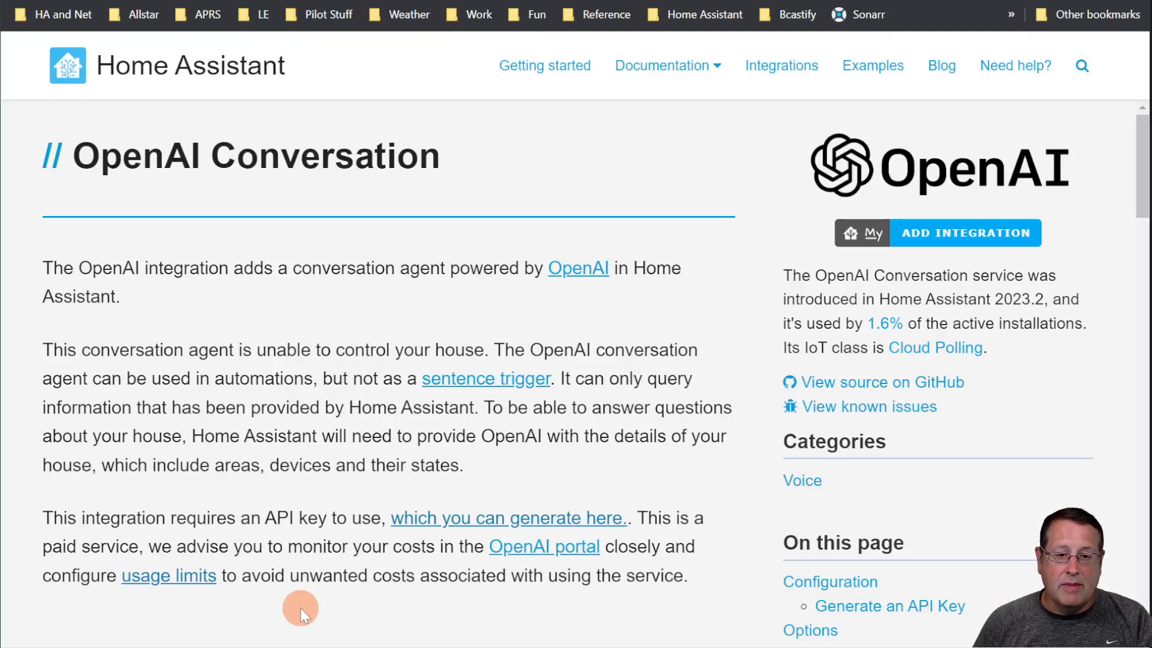
Return to the draft blog post and read its notes on OpenAI usage limits, weather integrations and the notification path.
{"action": "mouse_move", "coordinate": [729, 75]}
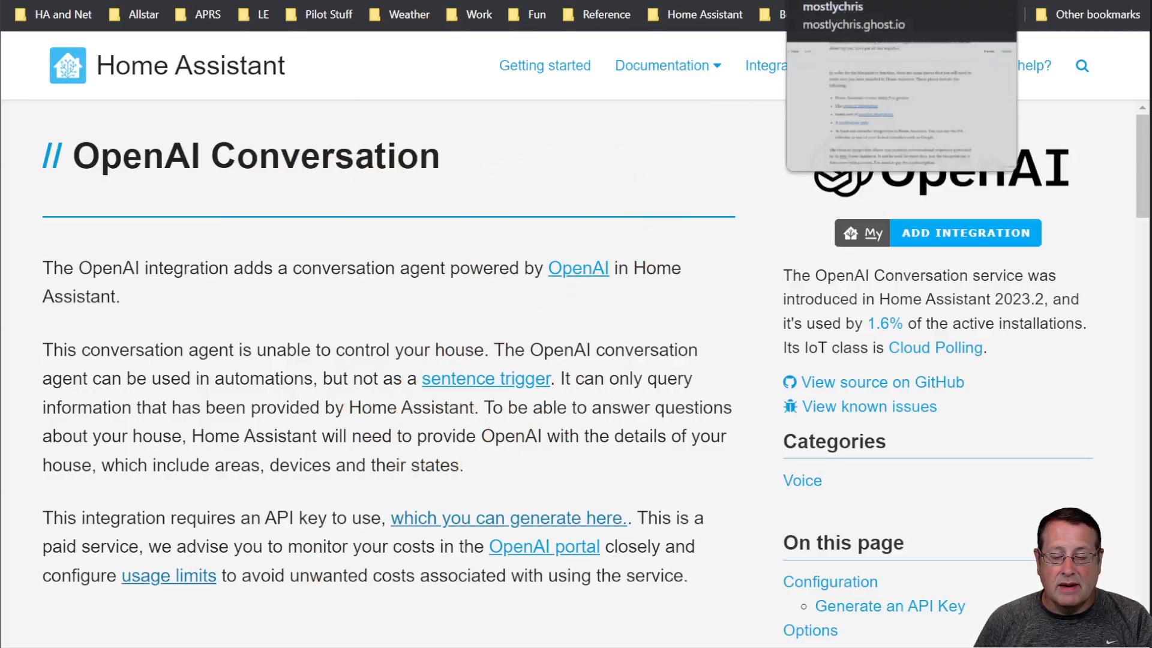
{"action": "left_click", "coordinate": [846, 1]}
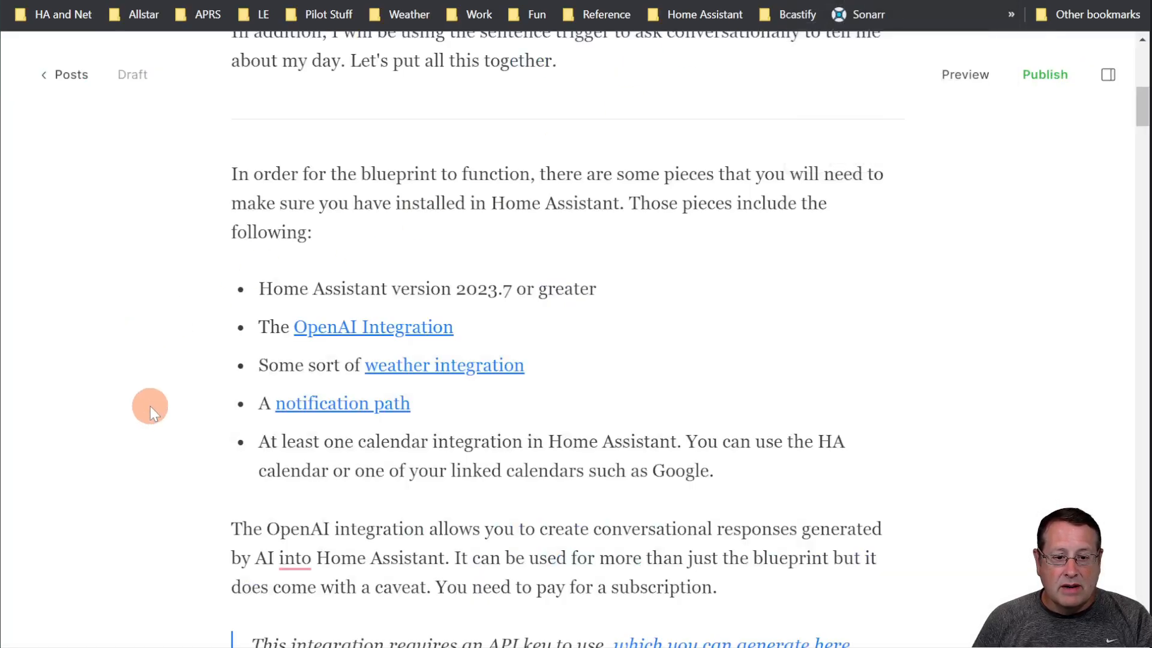
{"action": "scroll", "coordinate": [142, 426], "scroll_direction": "down", "scroll_amount": 1}
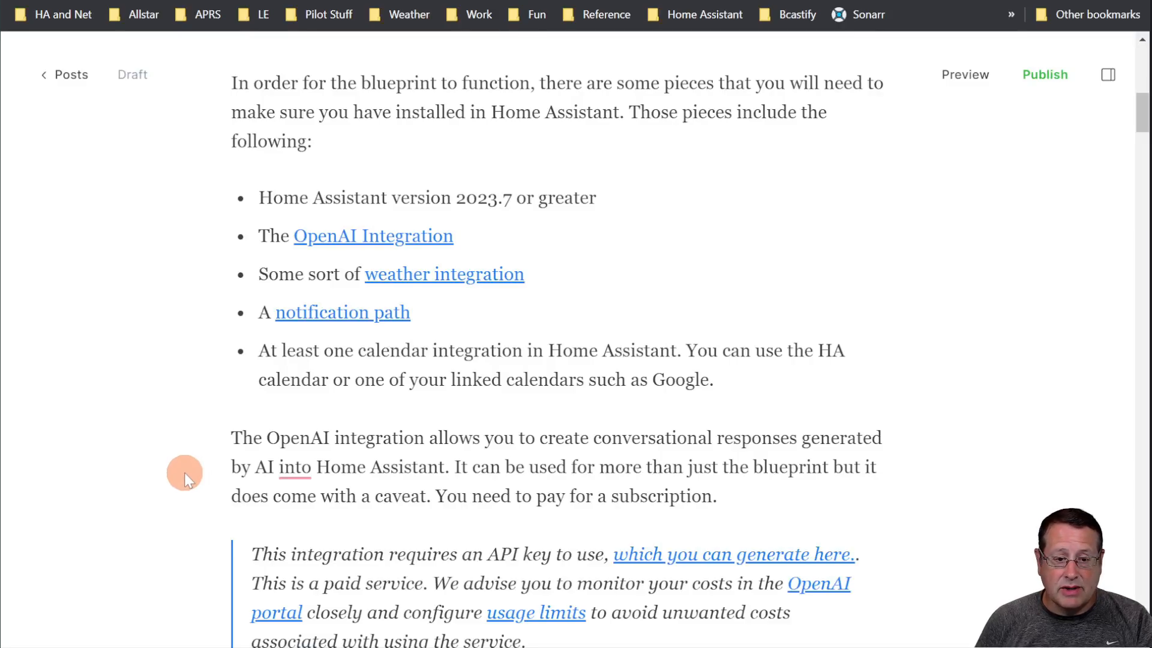
{"action": "scroll", "coordinate": [160, 476], "scroll_direction": "down", "scroll_amount": 8}
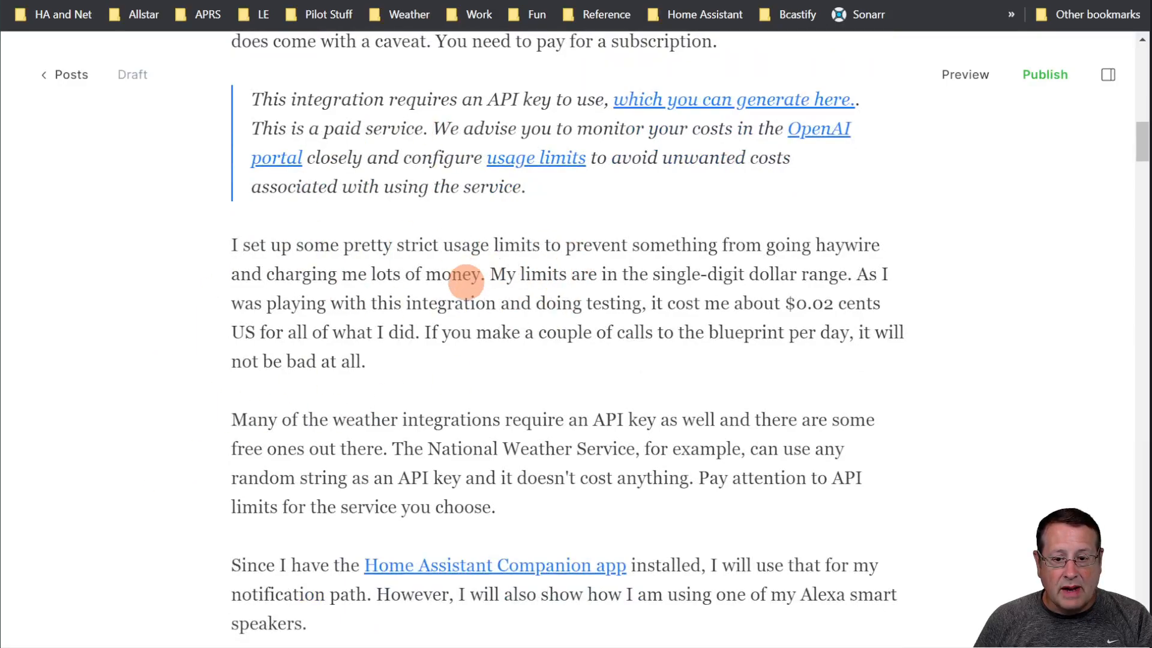
{"action": "scroll", "coordinate": [160, 385], "scroll_direction": "down", "scroll_amount": 1}
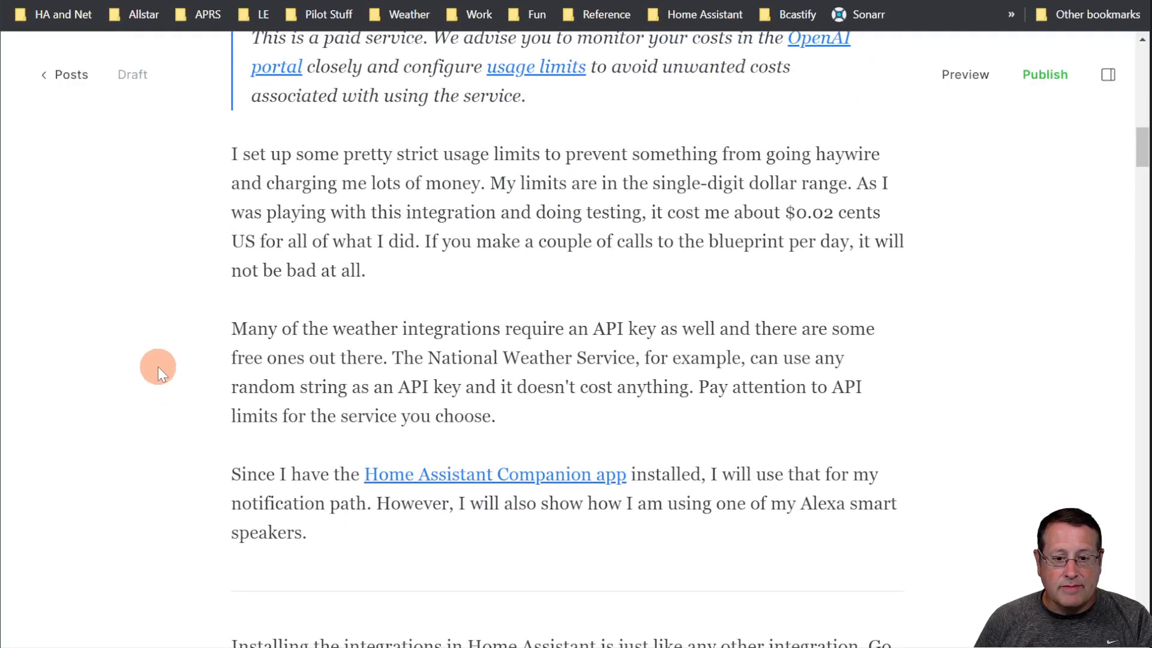
{"action": "scroll", "coordinate": [159, 367], "scroll_direction": "down", "scroll_amount": 3}
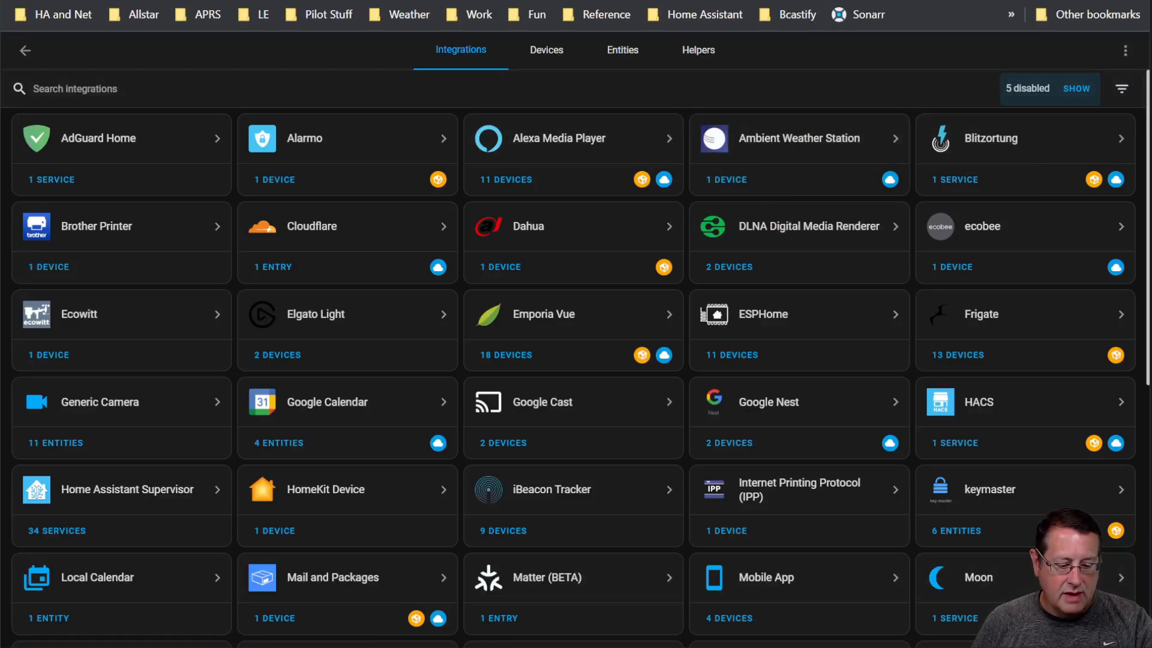
Search for "openai" among the integrations to add, view the OpenAI Conversation setup form and close it without submitting.
{"action": "left_click", "coordinate": [1096, 637]}
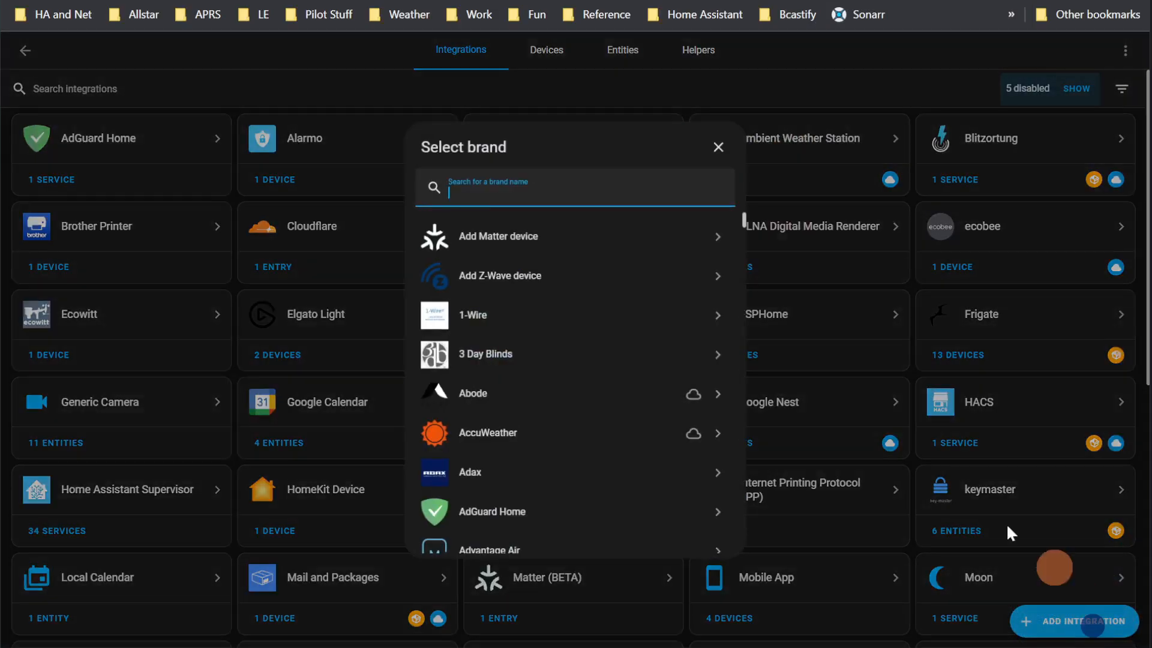
{"action": "type", "text": "openai"}
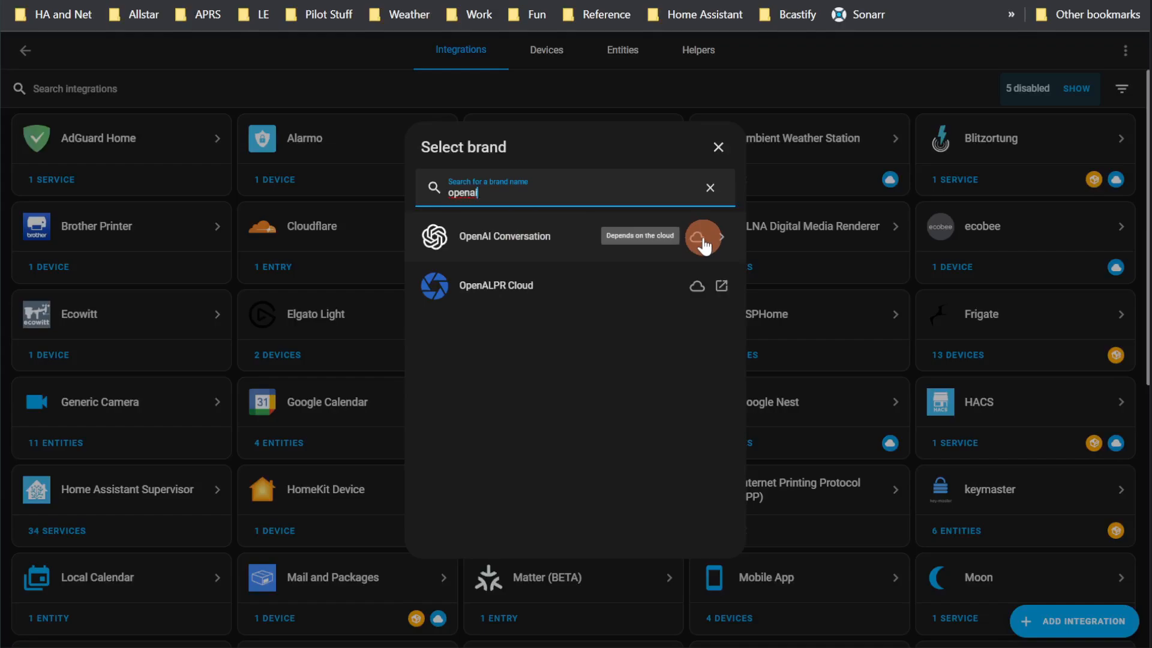
{"action": "left_click", "coordinate": [521, 237]}
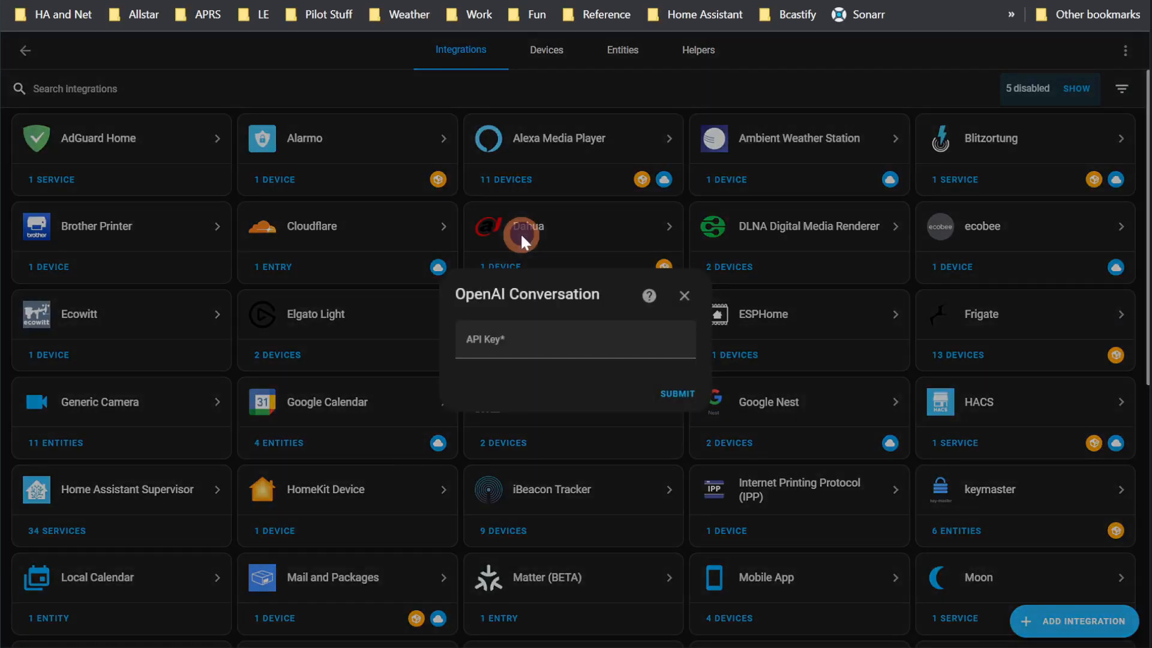
{"action": "left_click", "coordinate": [687, 300]}
Search for "weat" among the integrations to add, view the OpenWeatherMap setup form and close it without submitting.
{"action": "left_click", "coordinate": [1087, 624]}
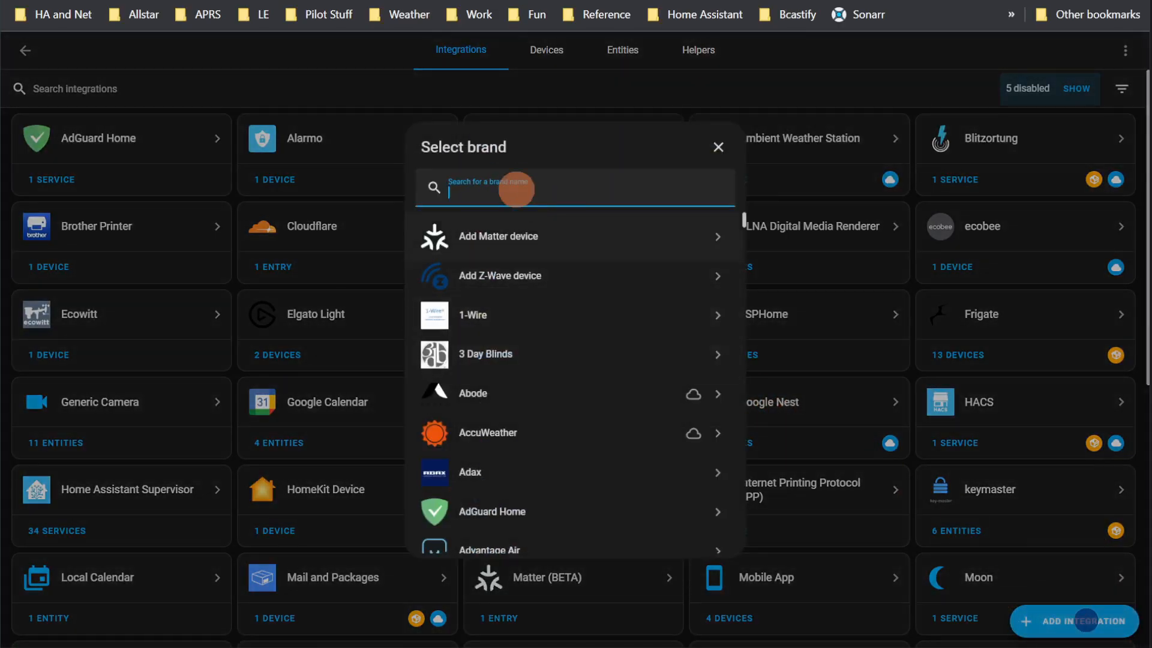
{"action": "type", "text": "weat"}
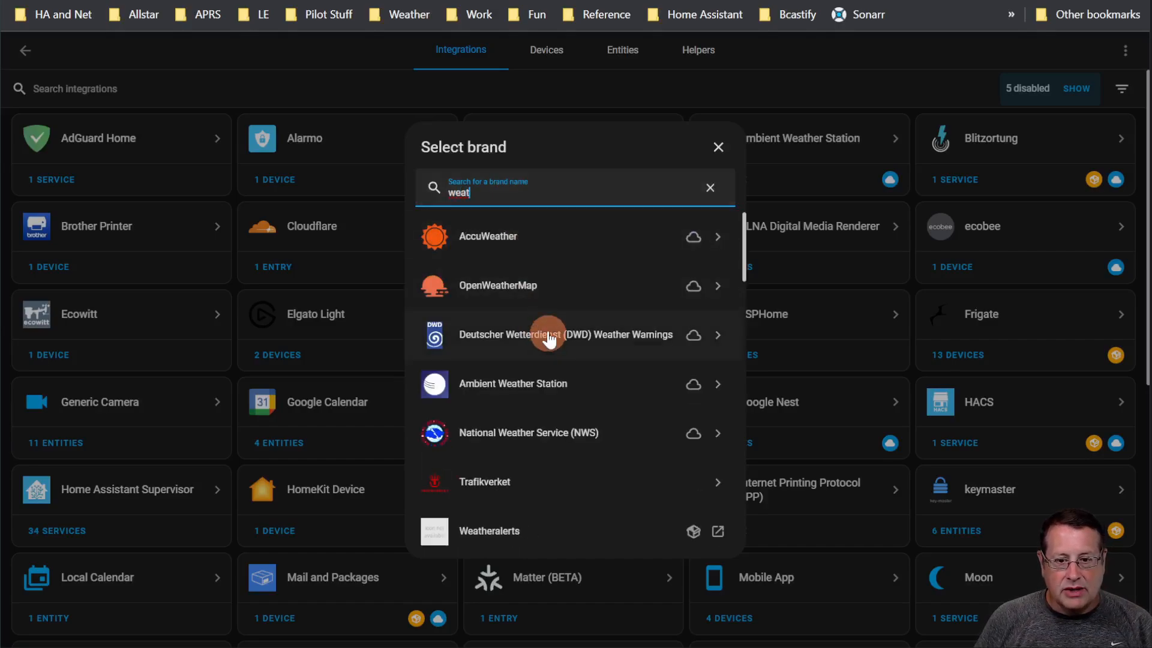
{"action": "left_click", "coordinate": [532, 289]}
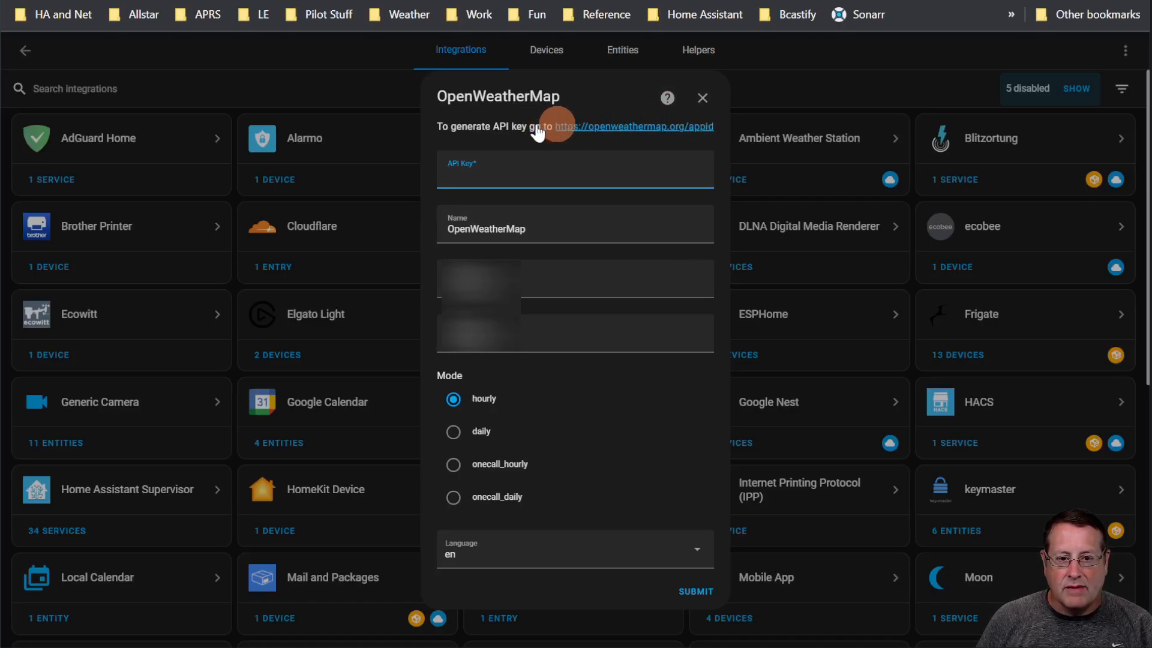
{"action": "left_click", "coordinate": [702, 102]}
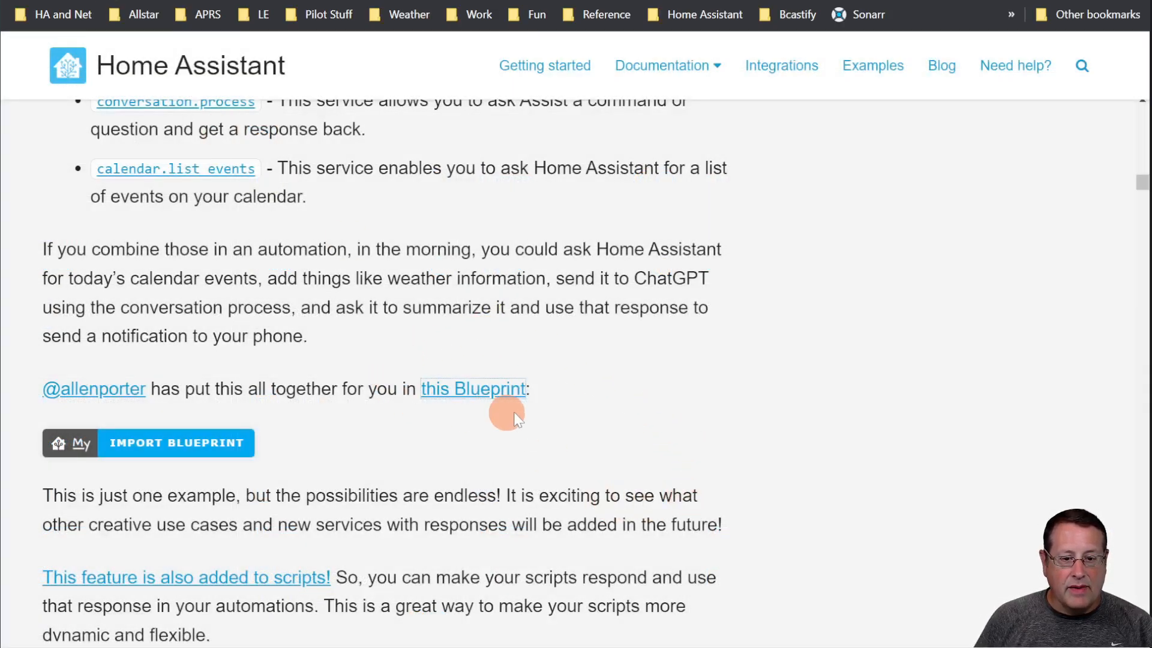
Copy the link address of "this Blueprint" from the release notes and open the Blueprints page in Home Assistant.
{"action": "right_click", "coordinate": [461, 396]}
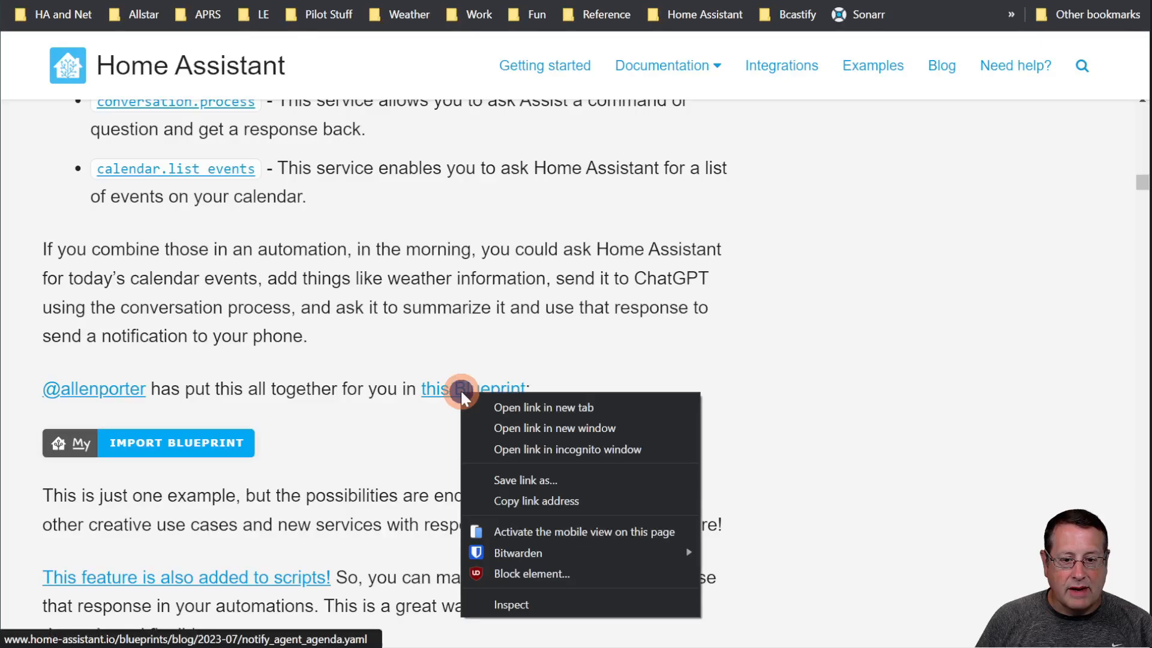
{"action": "left_click", "coordinate": [571, 498]}
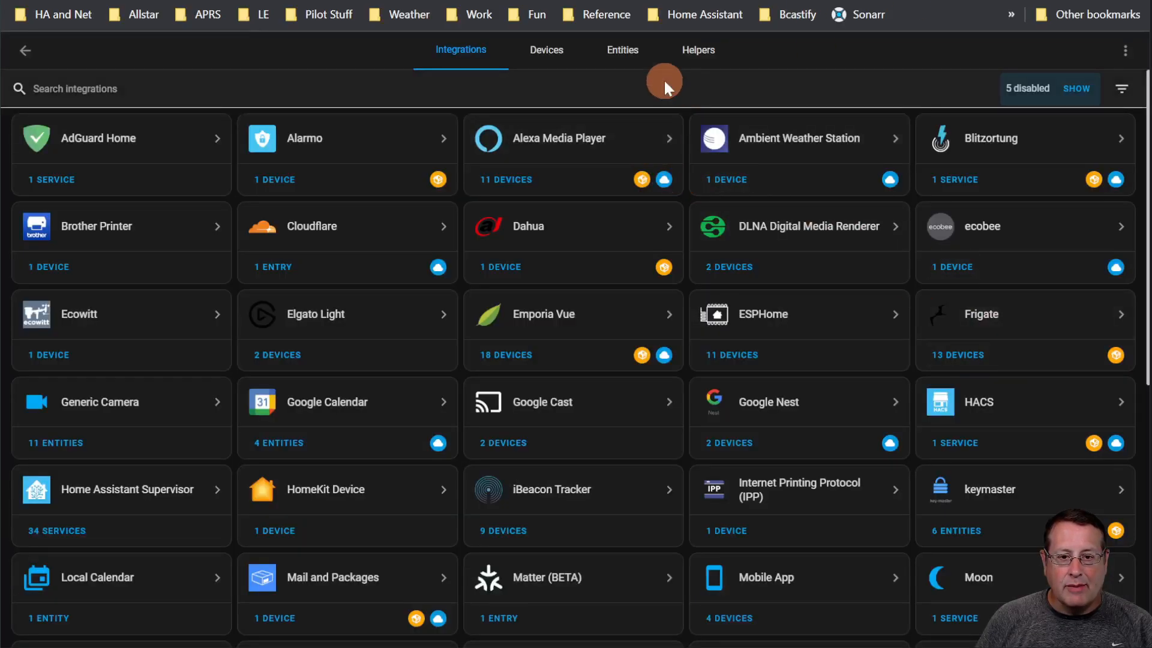
{"action": "left_click", "coordinate": [665, 85]}
{"action": "type", "text": "c"}
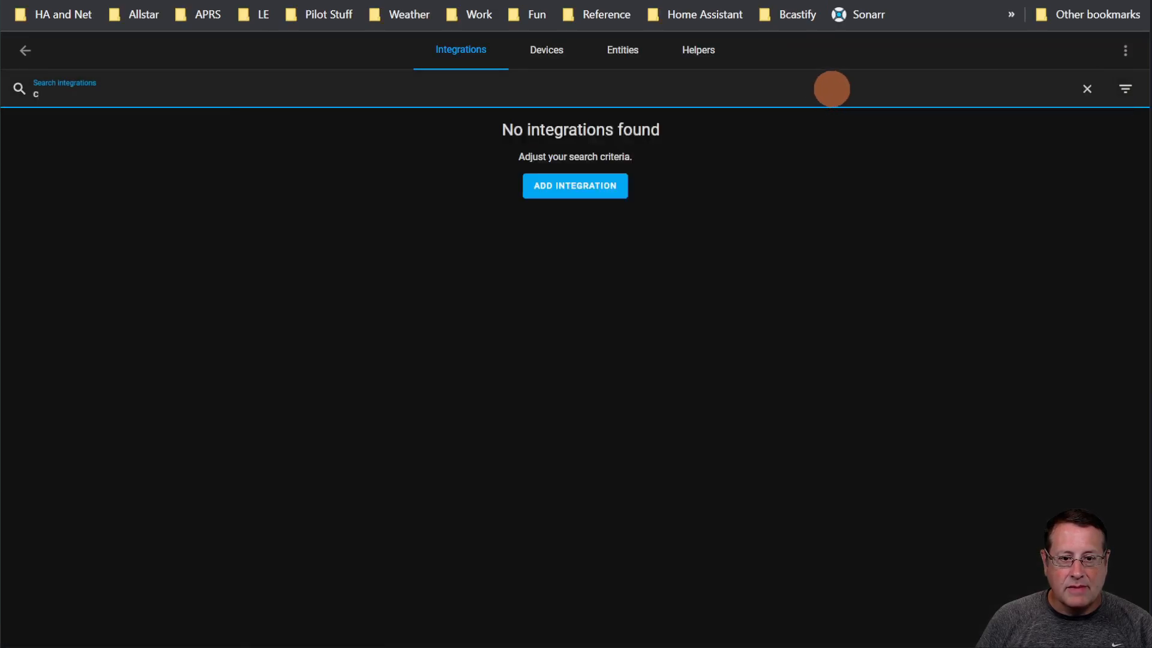
{"action": "left_click", "coordinate": [844, 52]}
{"action": "type", "text": "cblu"}
{"action": "key", "text": "Return"}
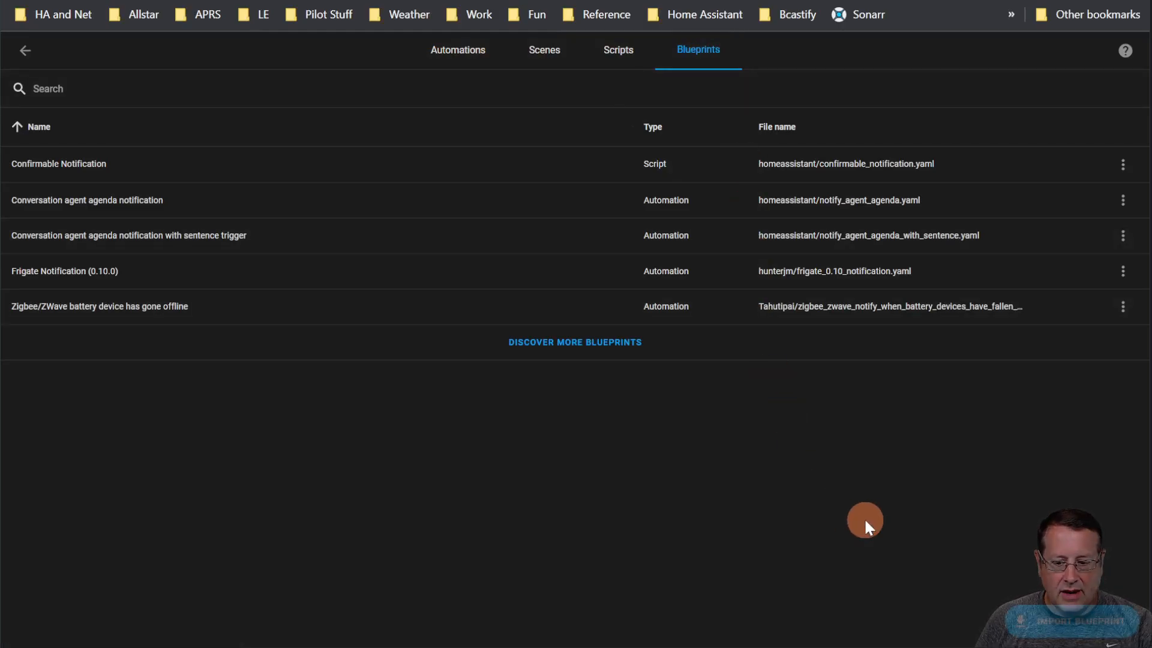
{"action": "left_click", "coordinate": [1092, 621]}
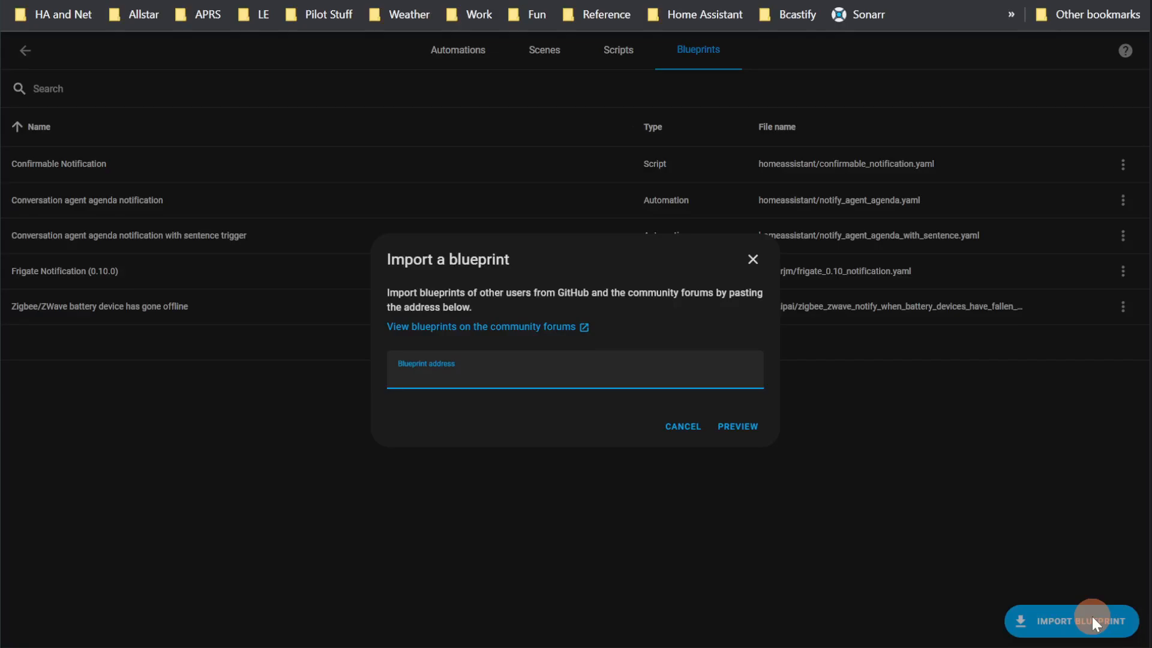
{"action": "left_click", "coordinate": [612, 371]}
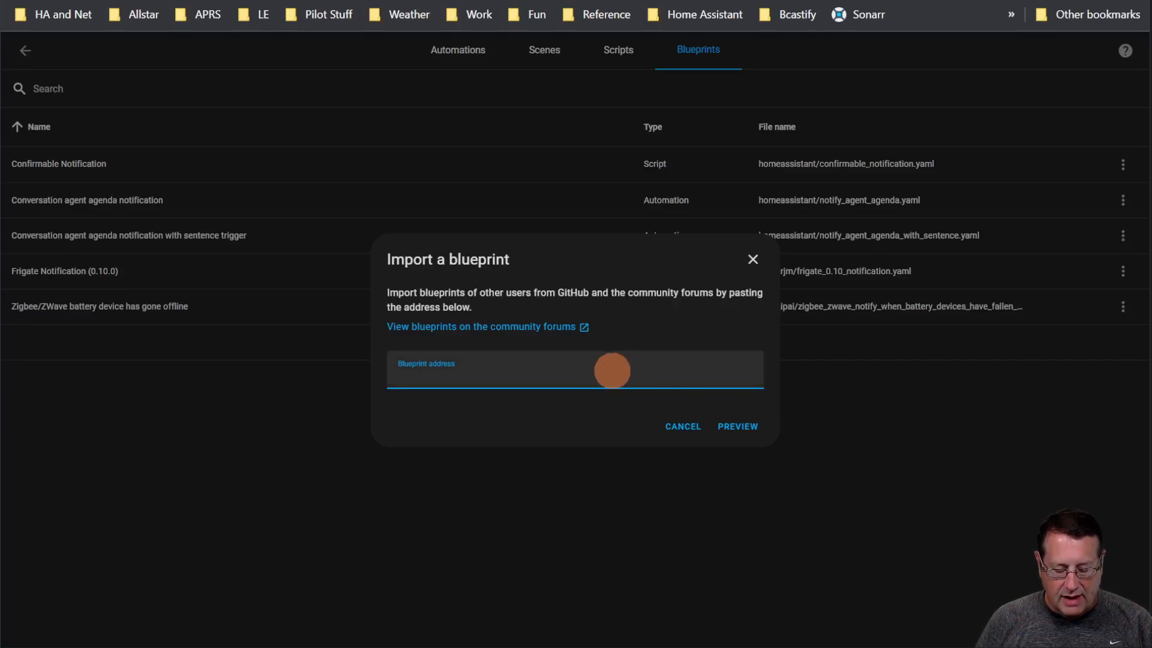
{"action": "type", "text": "https://www.home-assistant.io/blueprints/blog/2023-07/notify_agent_agenda.yaml"}
{"action": "left_click", "coordinate": [738, 425]}
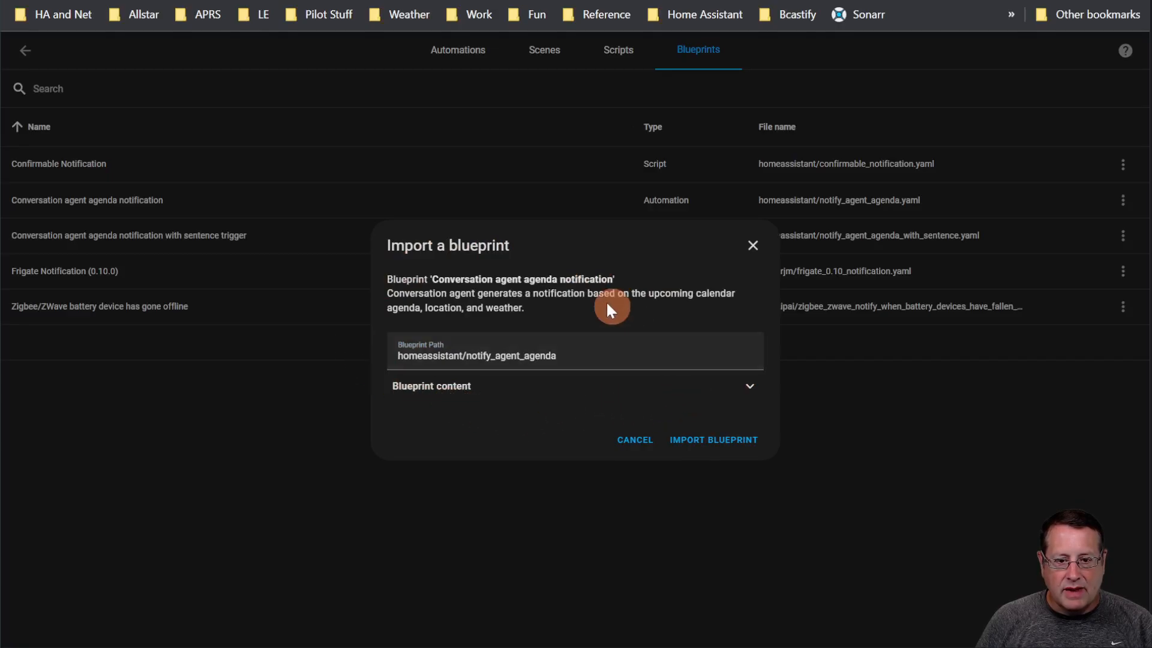
Examine the YAML content of the Conversation agent agenda notification blueprint and close the preview without importing.
{"action": "left_click", "coordinate": [614, 386]}
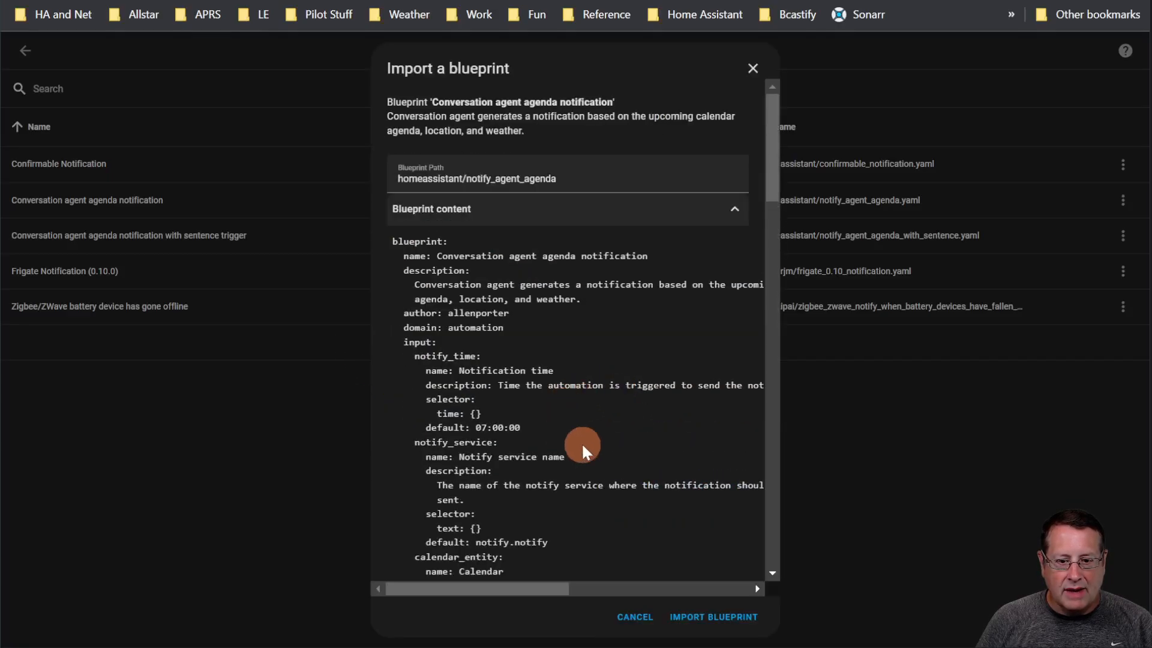
{"action": "scroll", "coordinate": [582, 447], "scroll_direction": "down", "scroll_amount": 20}
{"action": "scroll", "coordinate": [581, 459], "scroll_direction": "up", "scroll_amount": 20}
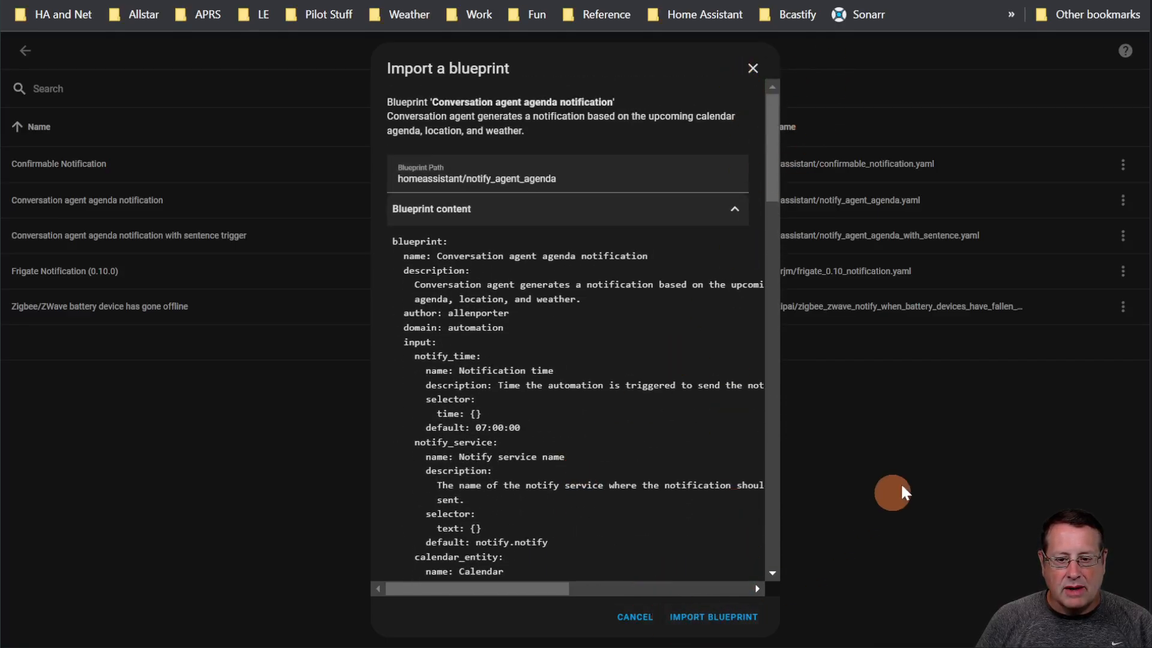
{"action": "left_click", "coordinate": [926, 444]}
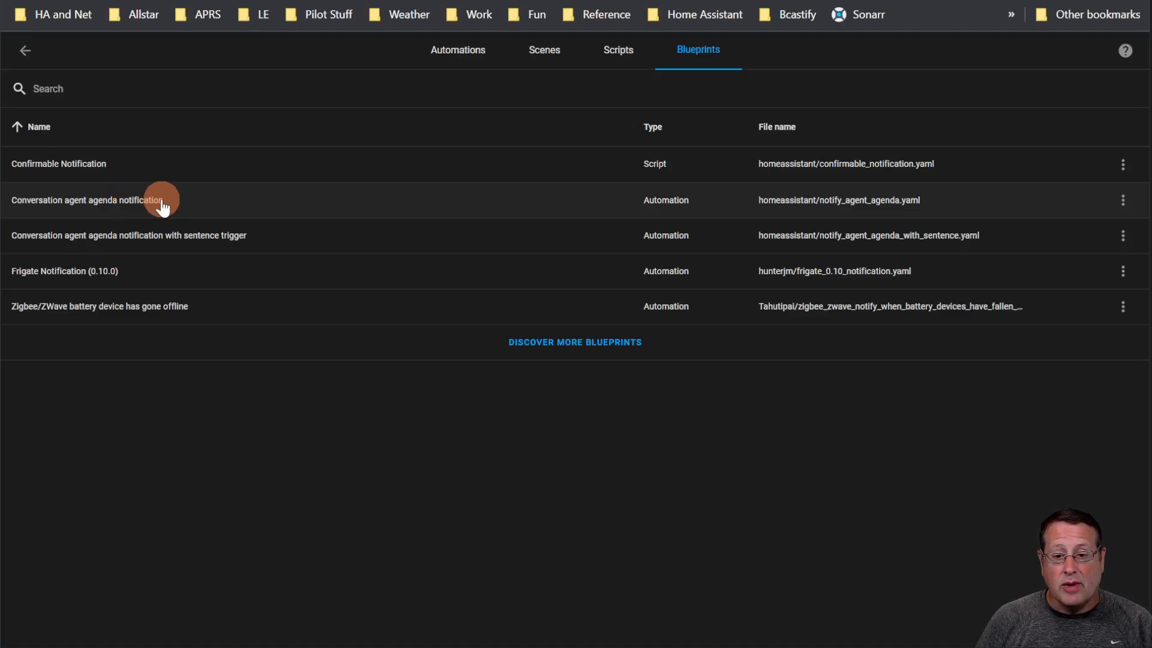
Create a new automation from the Conversation agent agenda notification blueprint.
{"action": "left_click", "coordinate": [1122, 200]}
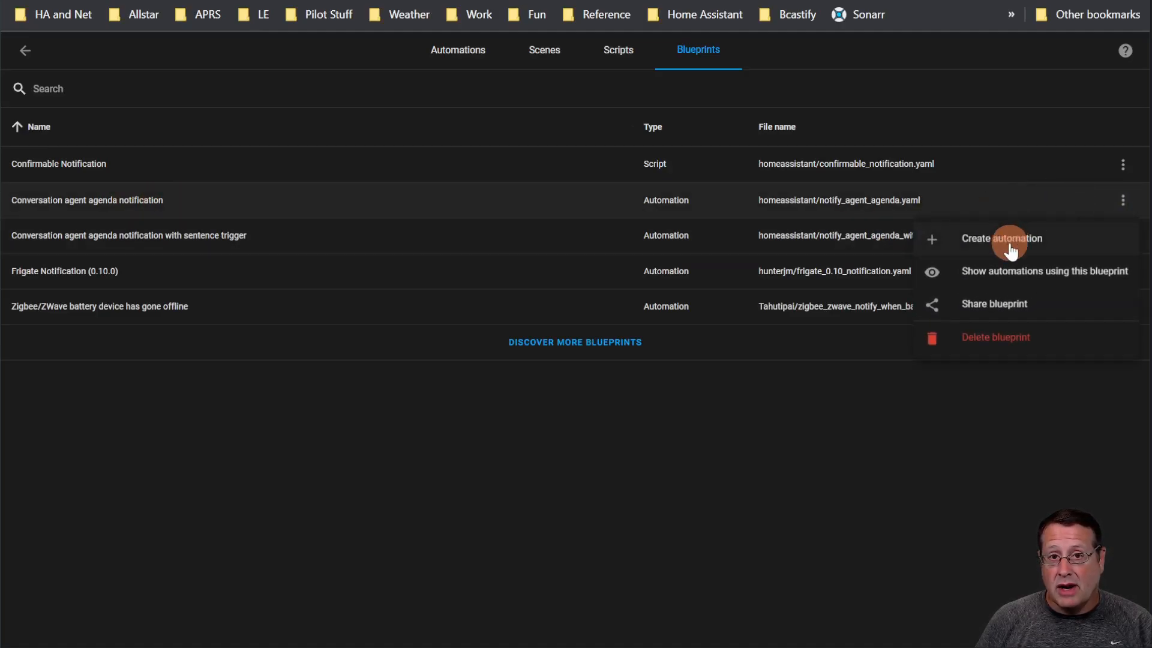
{"action": "left_click", "coordinate": [454, 52]}
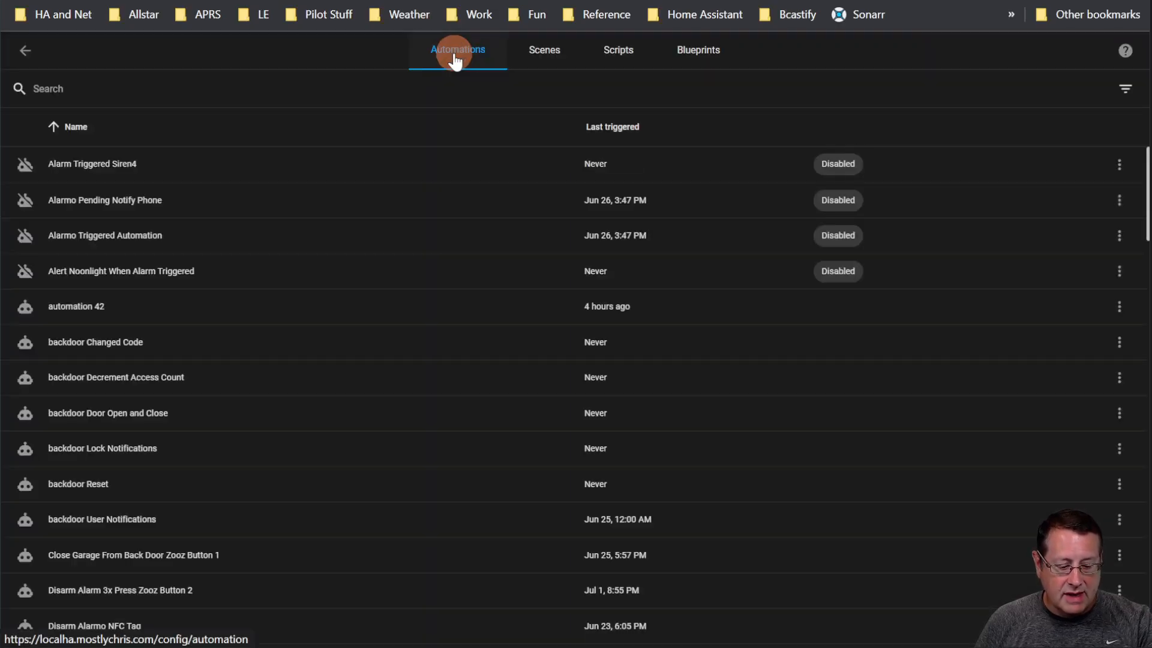
{"action": "left_click", "coordinate": [1042, 624]}
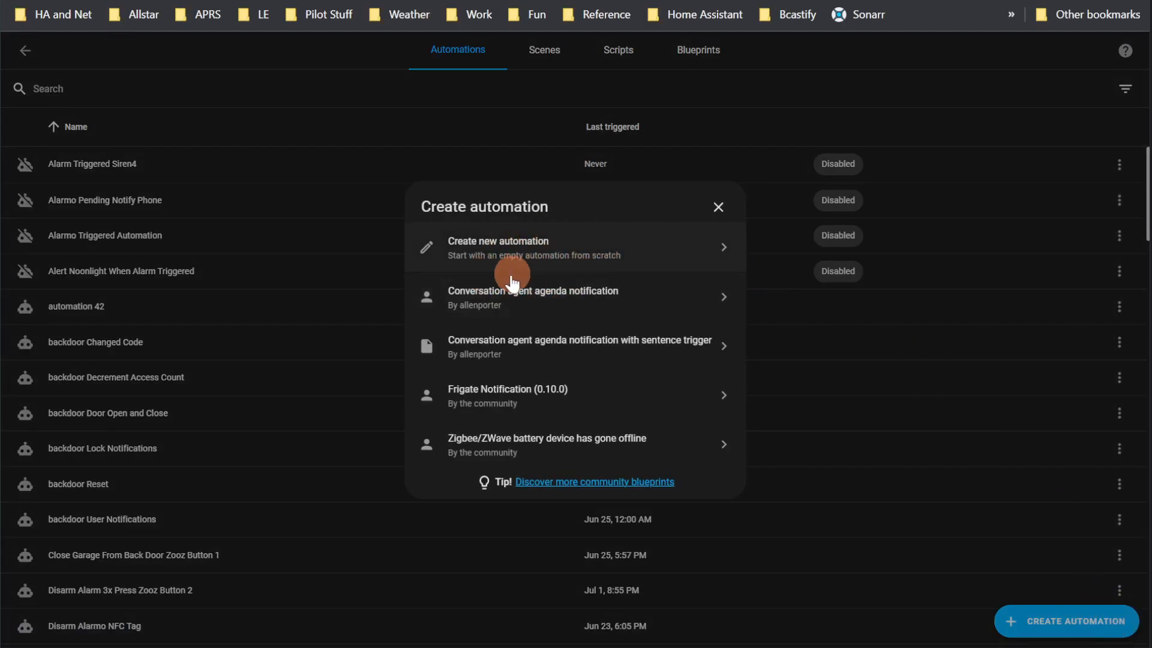
{"action": "left_click", "coordinate": [521, 317]}
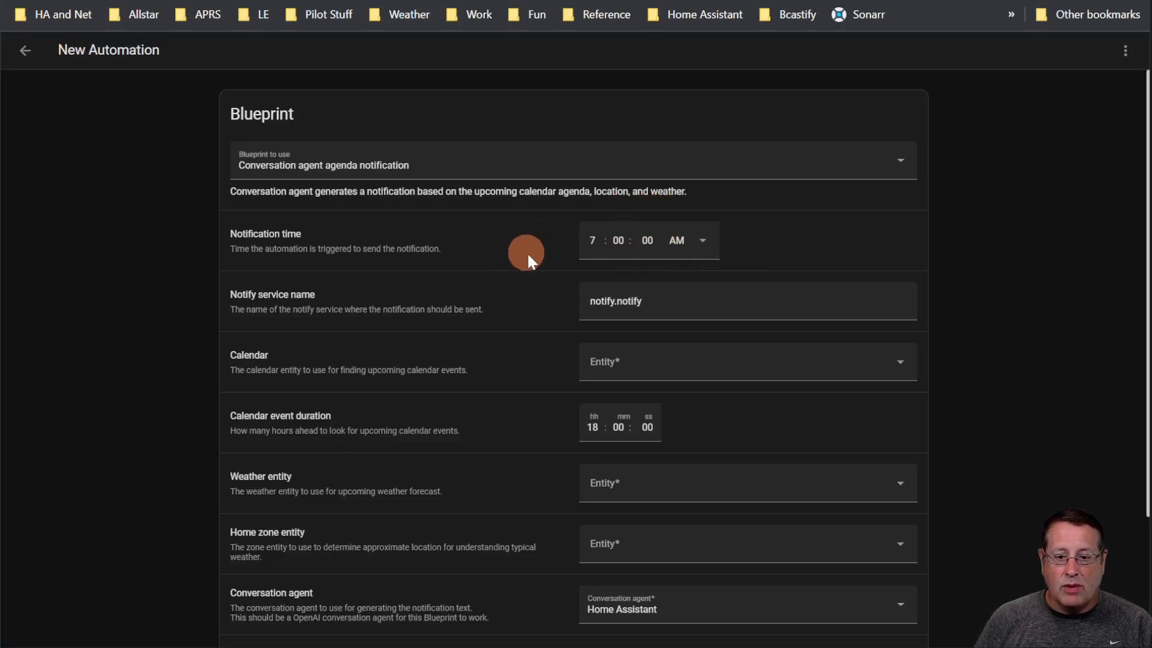
Choose Main calendar as the automation's calendar entity.
{"action": "left_click", "coordinate": [585, 240]}
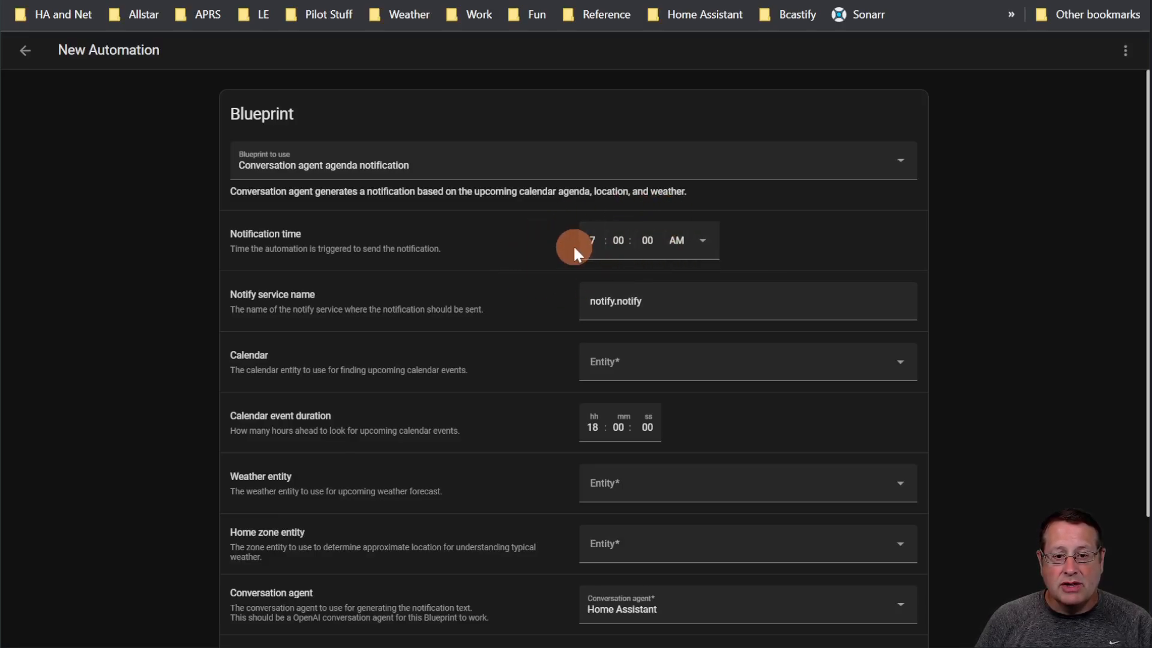
{"action": "left_click", "coordinate": [696, 248]}
{"action": "left_click", "coordinate": [625, 251]}
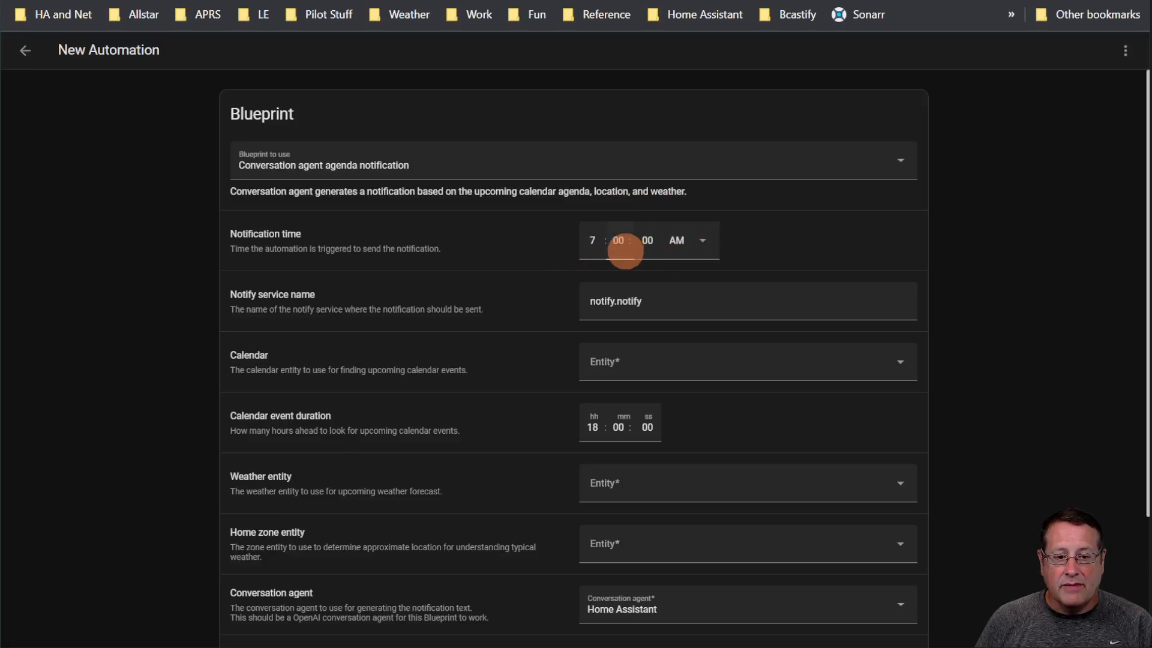
{"action": "left_click", "coordinate": [506, 280]}
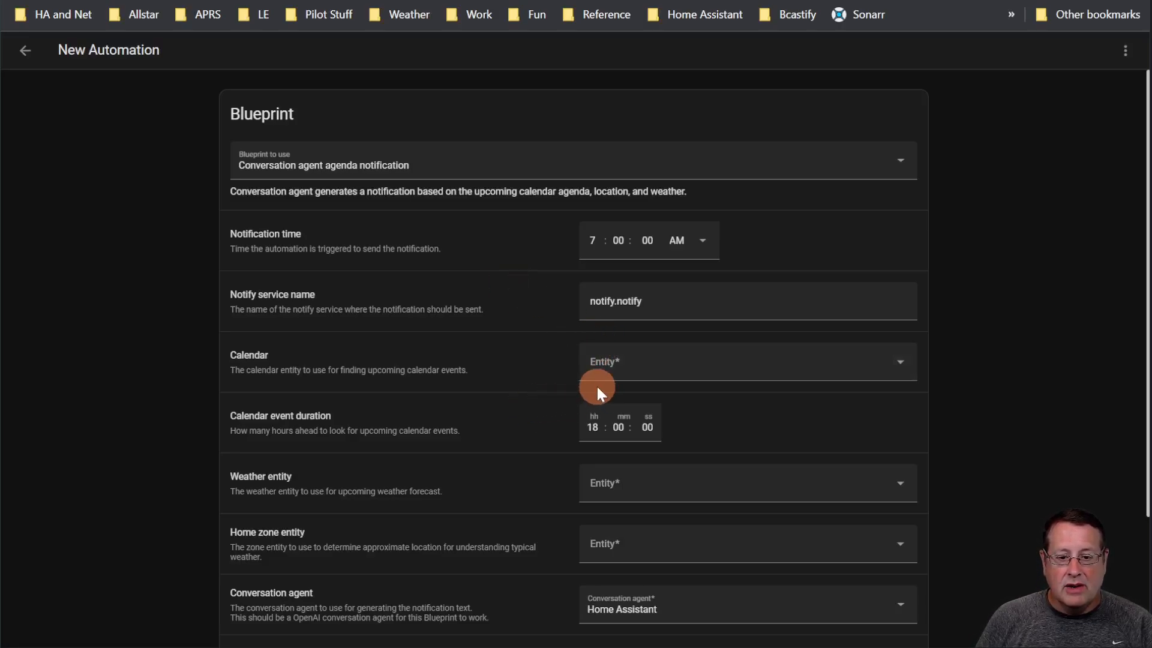
{"action": "left_click", "coordinate": [886, 365]}
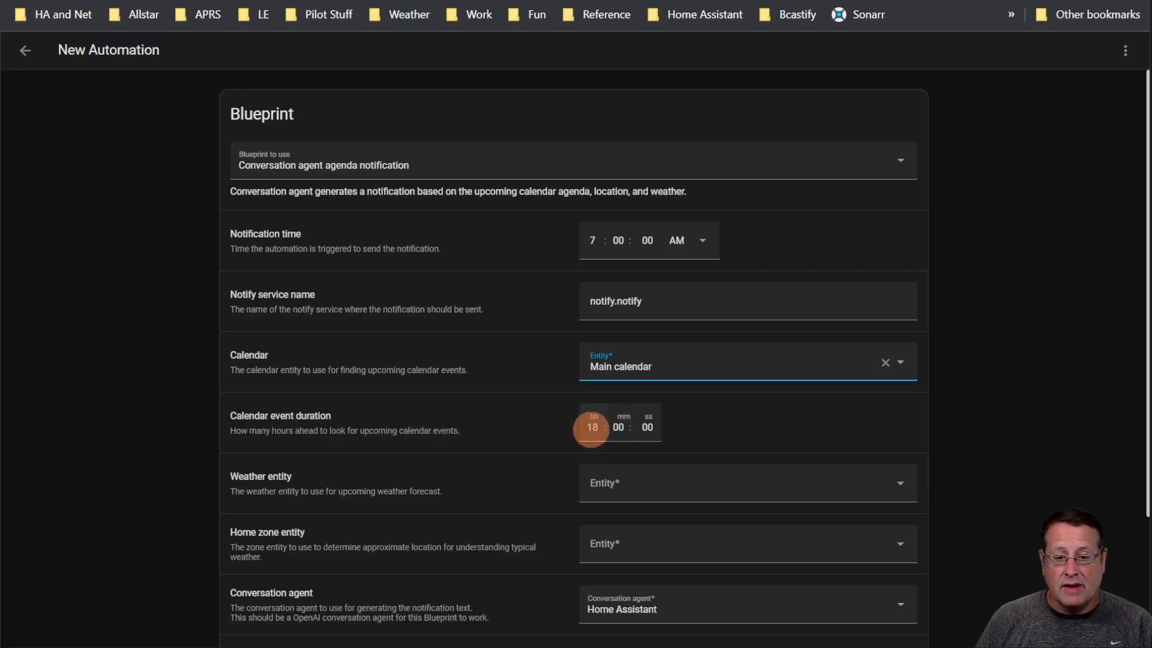
Set the weather entity to OpenWeatherMap and the home zone entity to Home.
{"action": "scroll", "coordinate": [757, 417], "scroll_direction": "down", "scroll_amount": 2}
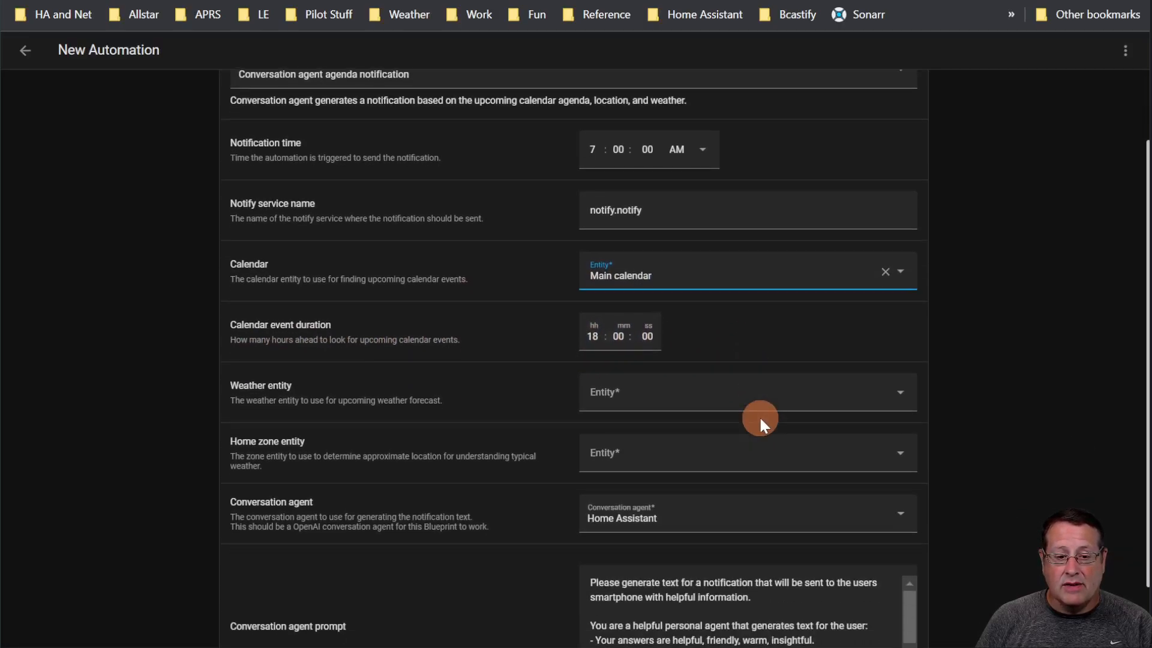
{"action": "left_click", "coordinate": [696, 391]}
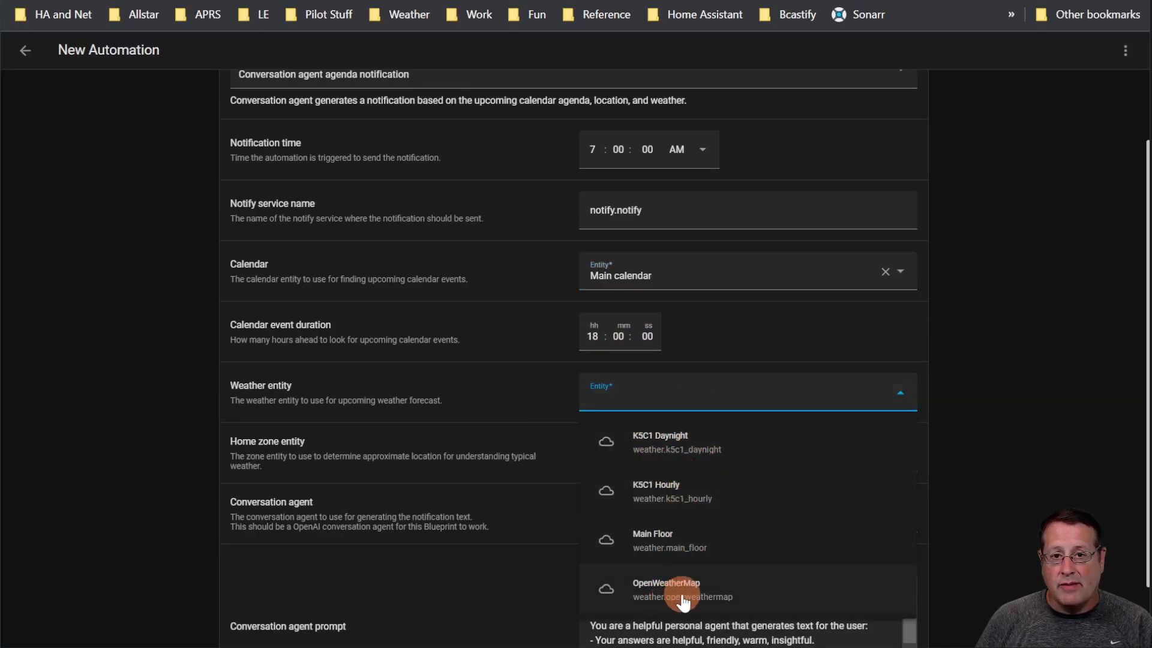
{"action": "left_click", "coordinate": [683, 587]}
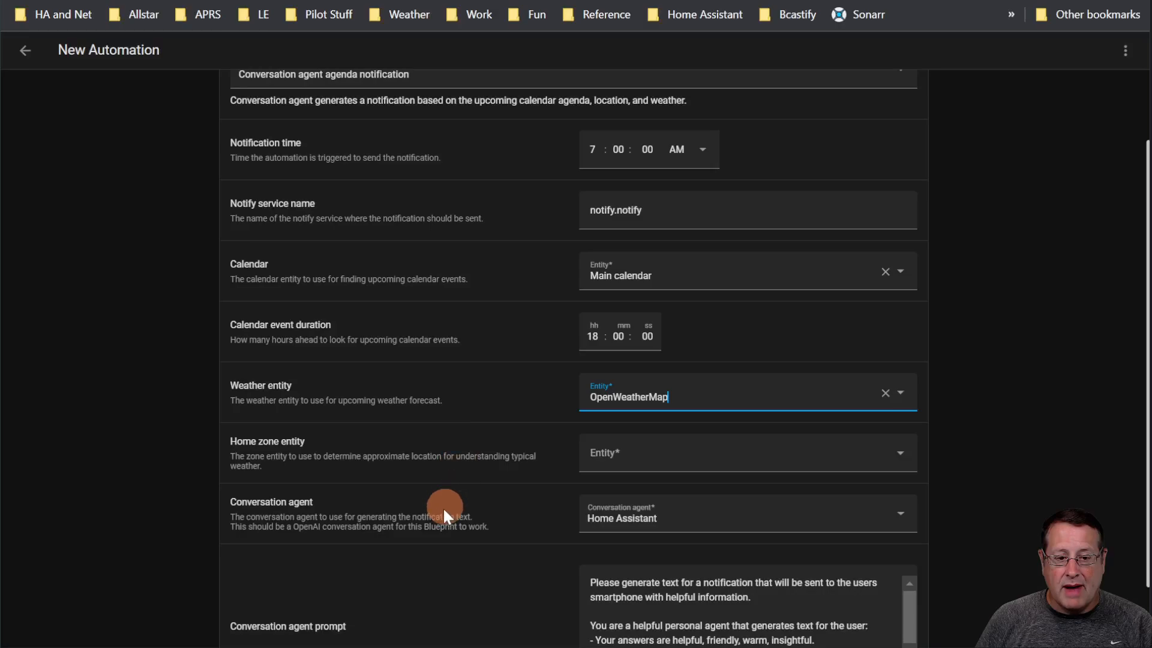
{"action": "left_click", "coordinate": [622, 457]}
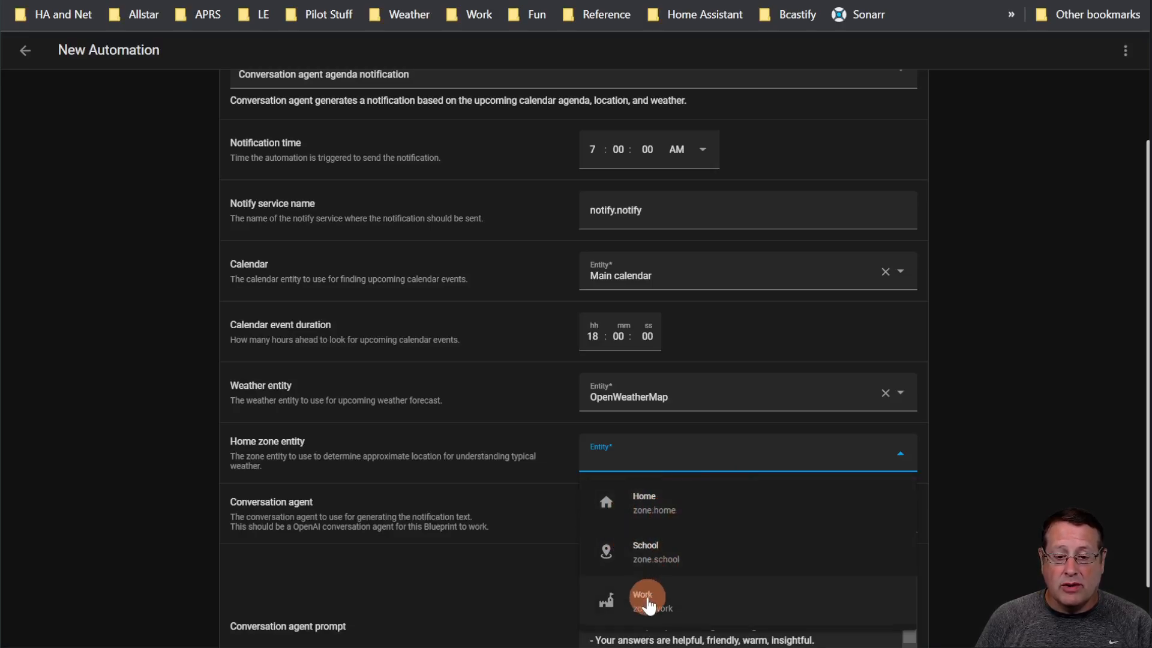
{"action": "left_click", "coordinate": [664, 514]}
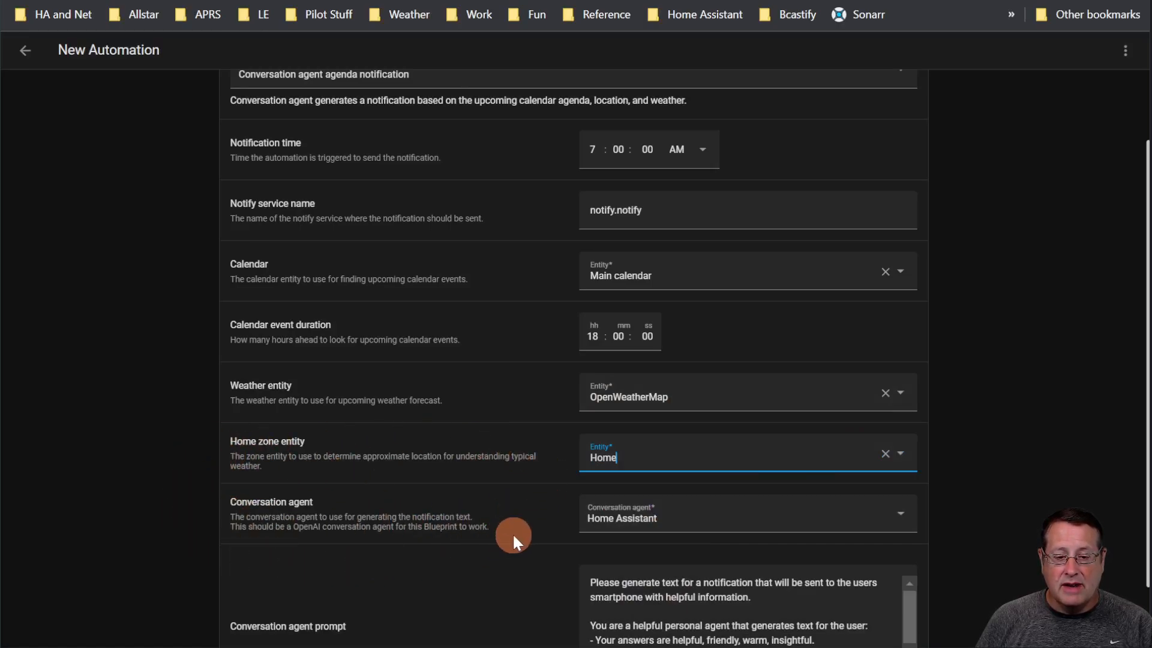
Set the conversation agent that generates the notification text to OpenAI Conversation.
{"action": "left_click_drag", "start_coordinate": [293, 527], "coordinate": [487, 531]}
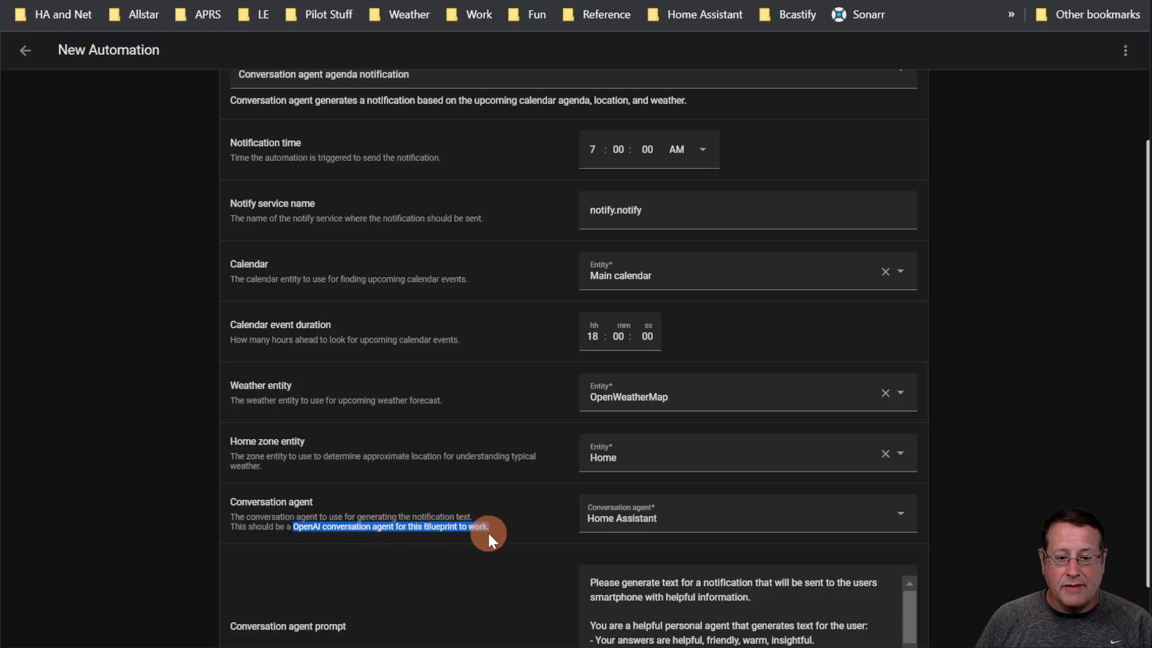
{"action": "left_click", "coordinate": [481, 590]}
{"action": "left_click", "coordinate": [900, 514]}
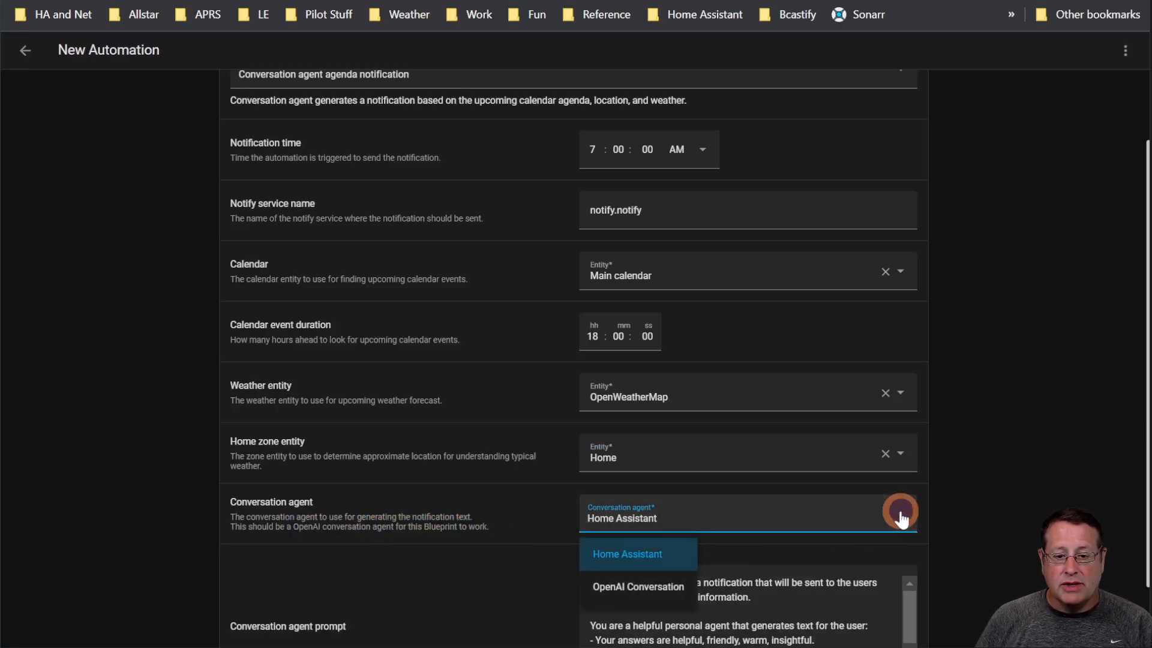
{"action": "left_click", "coordinate": [621, 588]}
Enlarge the page to 90% and examine the conversation agent prompt and the other blueprint settings.
{"action": "scroll", "coordinate": [1017, 451], "scroll_direction": "down", "scroll_amount": 2}
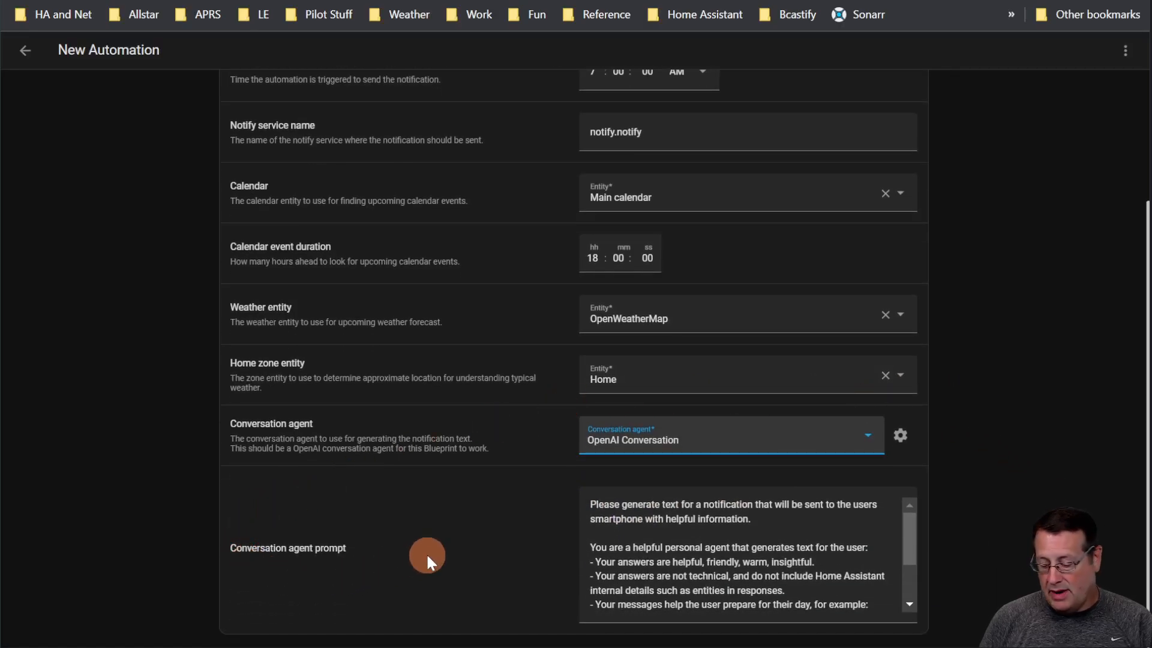
{"action": "key", "text": "ctrl+plus"}
{"action": "key", "text": "ctrl+plus"}
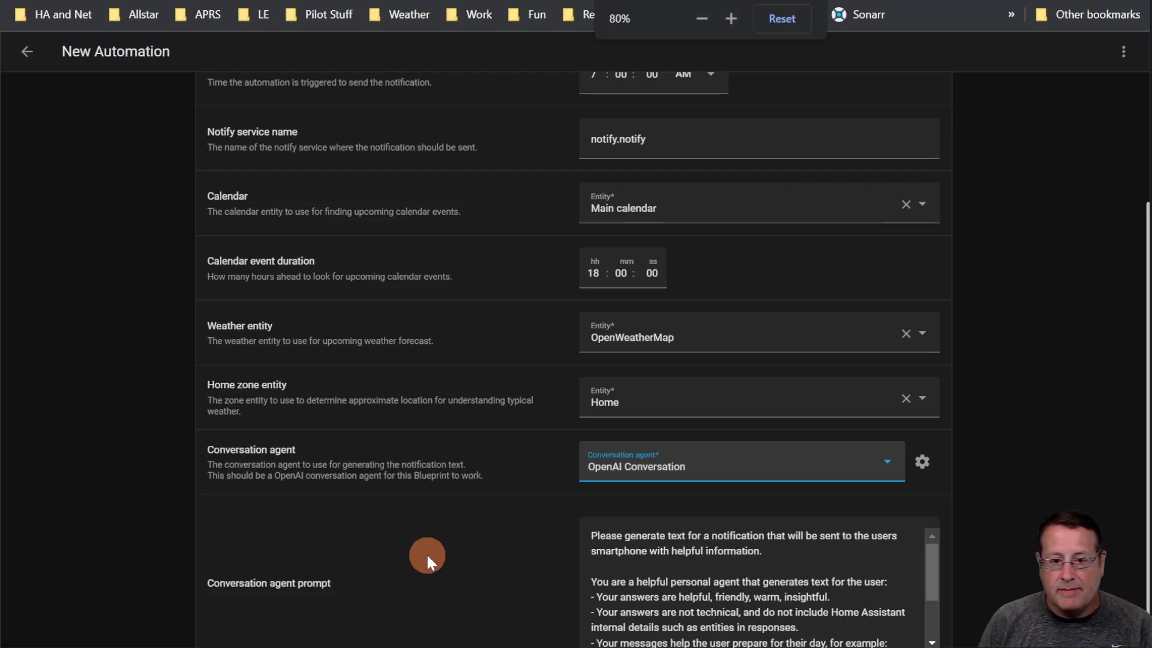
{"action": "scroll", "coordinate": [1017, 447], "scroll_direction": "down", "scroll_amount": 2}
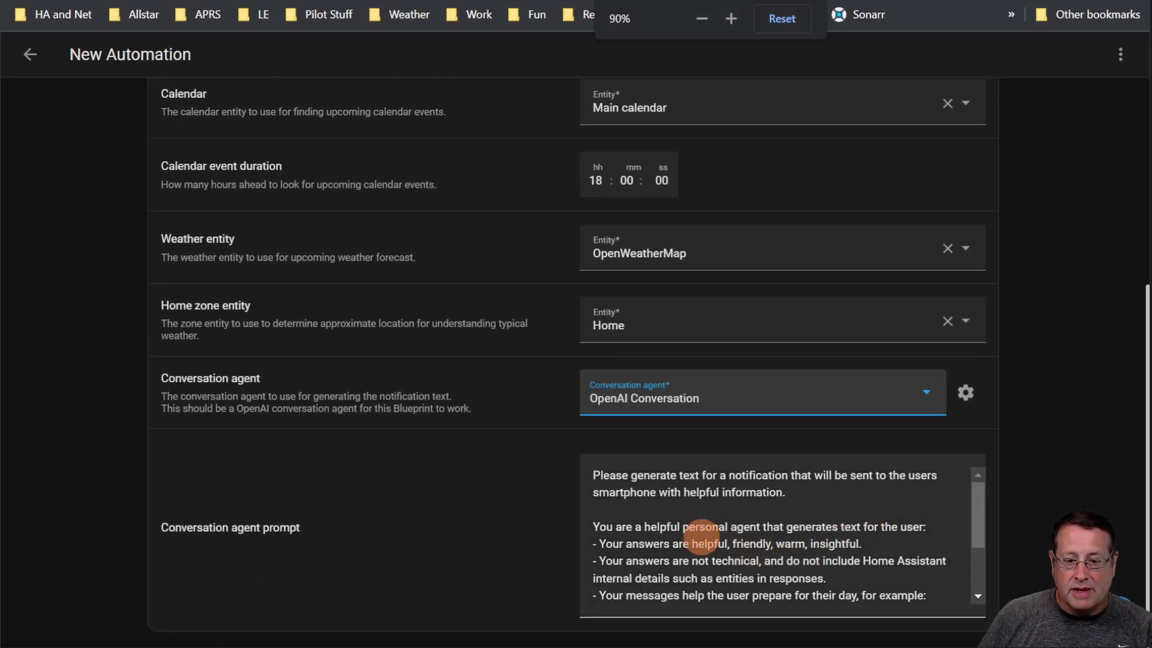
{"action": "scroll", "coordinate": [703, 536], "scroll_direction": "down", "scroll_amount": 3}
{"action": "scroll", "coordinate": [835, 563], "scroll_direction": "up", "scroll_amount": 3}
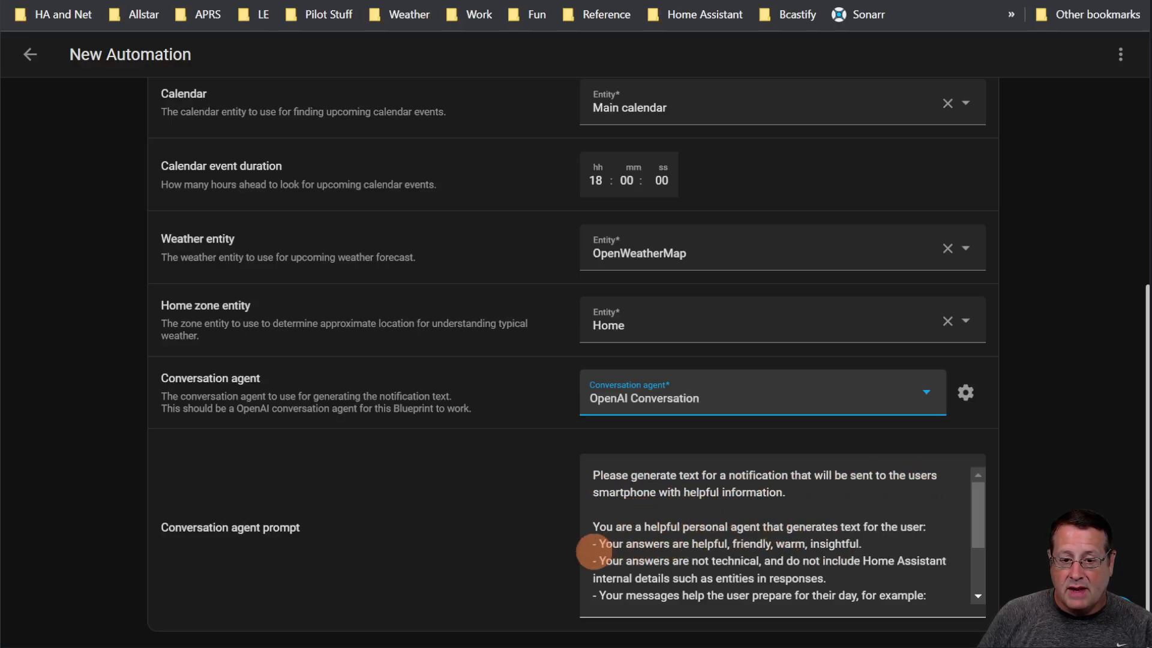
{"action": "scroll", "coordinate": [600, 540], "scroll_direction": "down", "scroll_amount": 3}
{"action": "scroll", "coordinate": [750, 525], "scroll_direction": "up", "scroll_amount": 3}
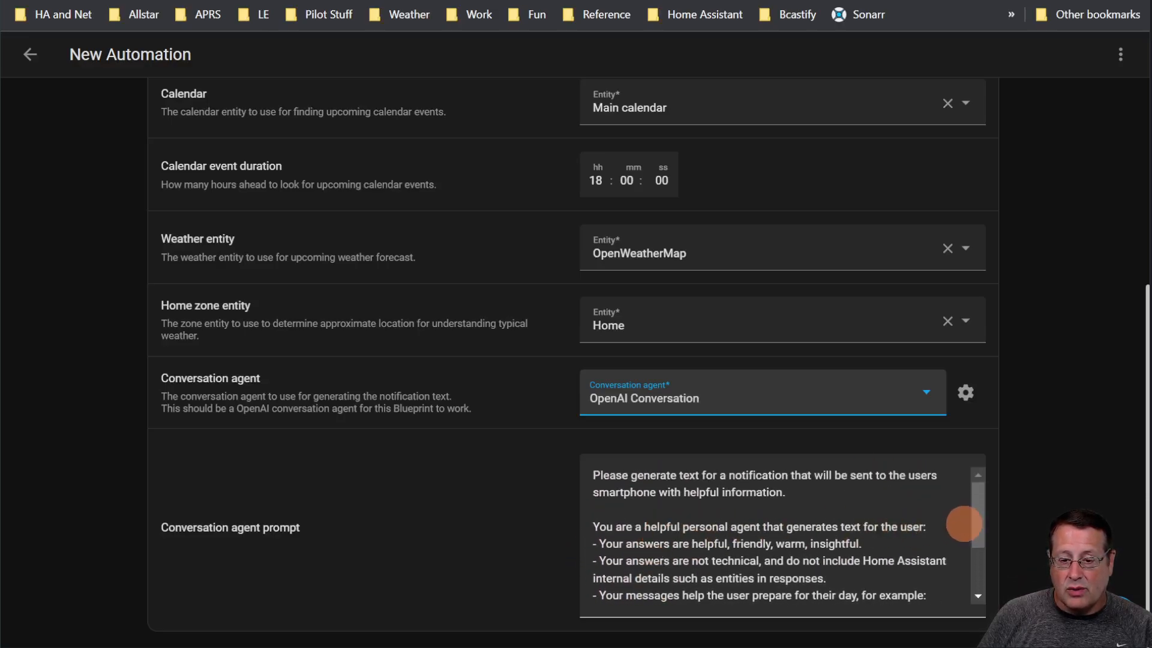
{"action": "left_click_drag", "start_coordinate": [977, 523], "coordinate": [977, 542]}
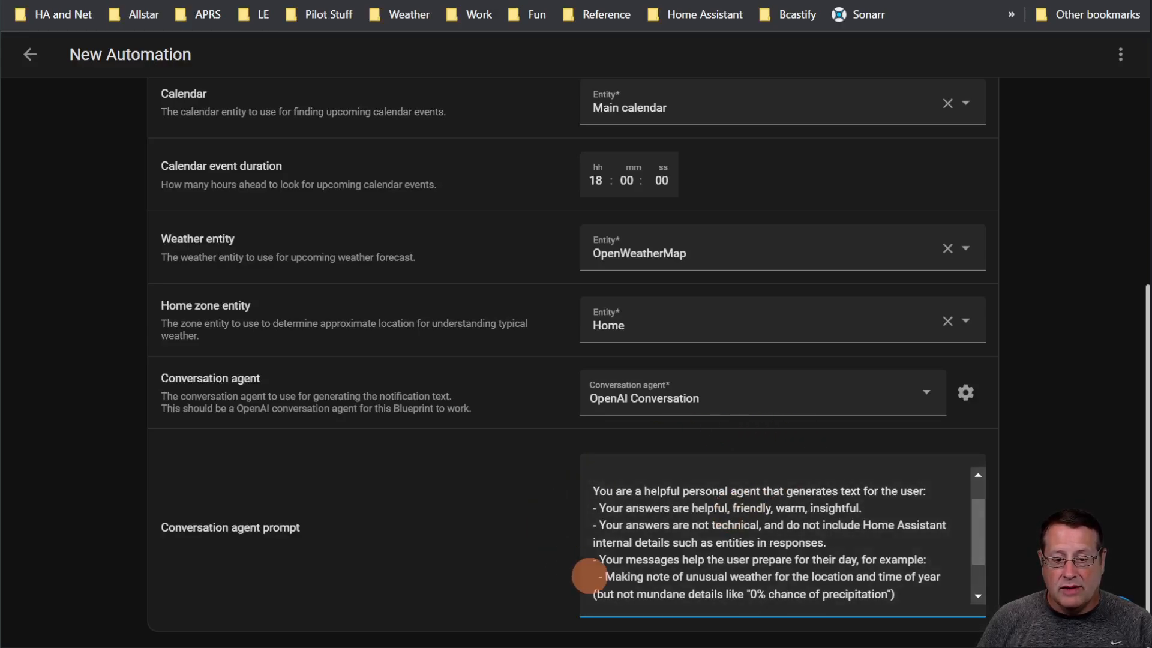
{"action": "left_click_drag", "start_coordinate": [980, 533], "coordinate": [970, 489]}
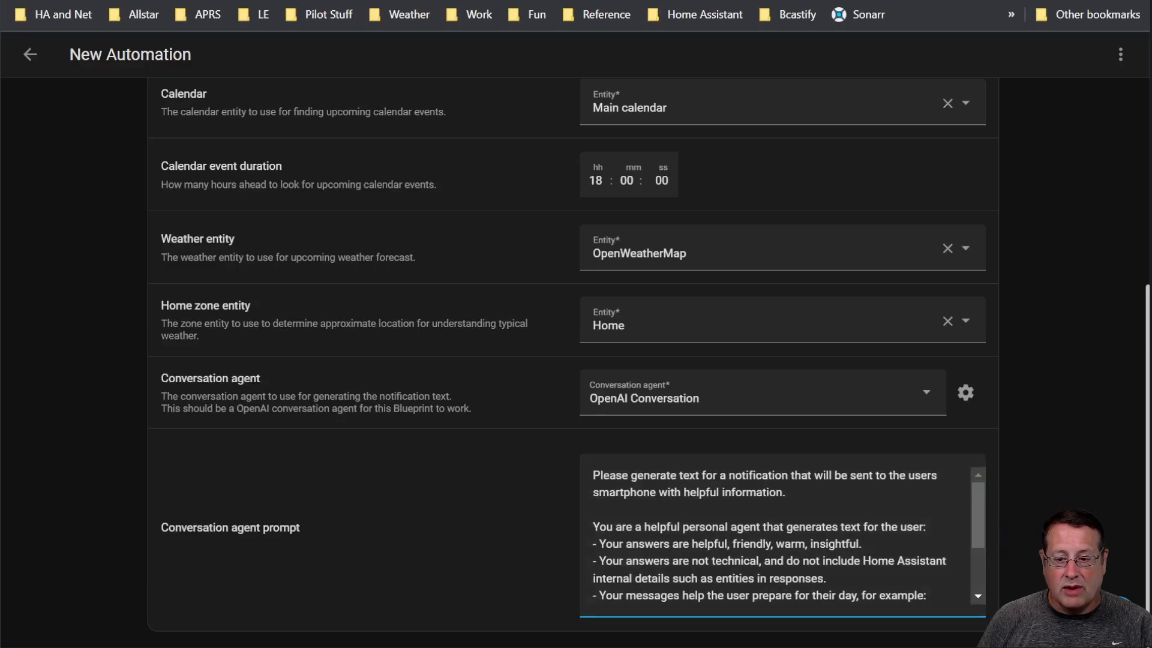
{"action": "scroll", "coordinate": [1020, 468], "scroll_direction": "up", "scroll_amount": 5}
{"action": "scroll", "coordinate": [1062, 451], "scroll_direction": "down", "scroll_amount": 4}
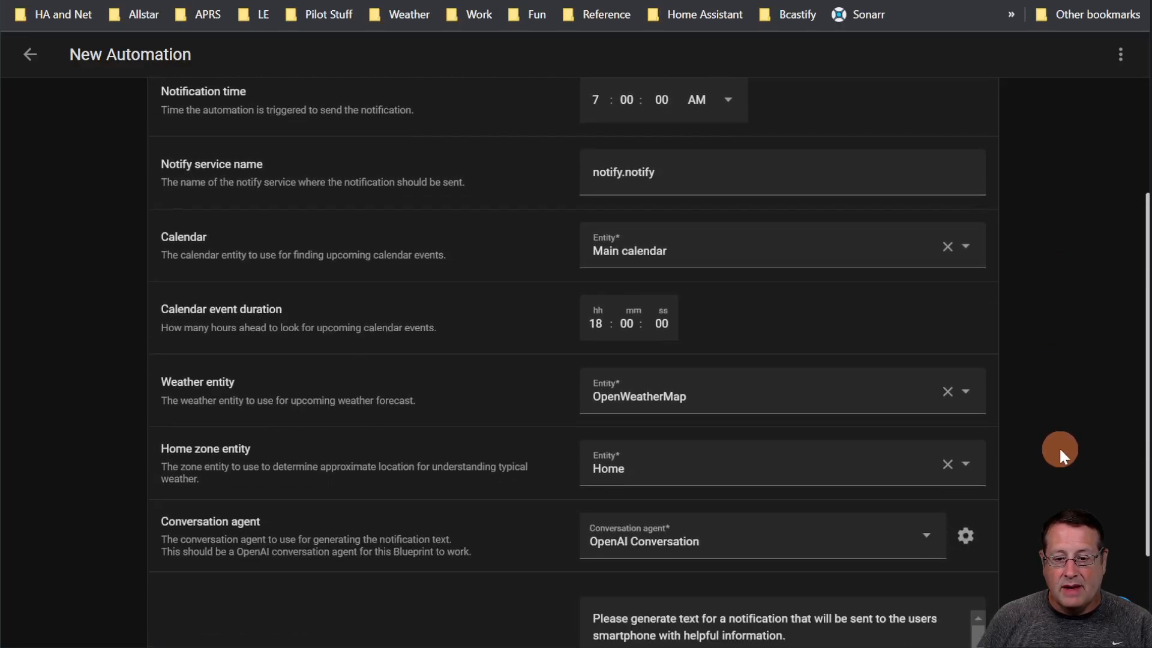
Save the automation under the name "Agent Conversation Daily Agenda".
{"action": "left_click", "coordinate": [1095, 615]}
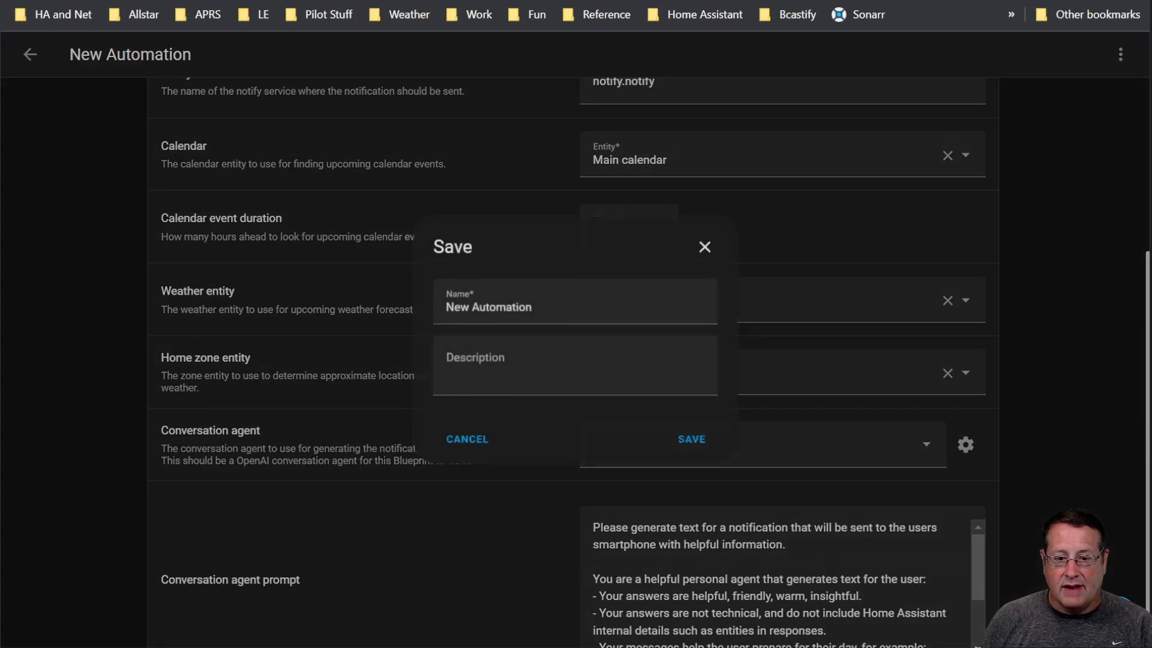
{"action": "left_click_drag", "start_coordinate": [548, 306], "coordinate": [367, 300]}
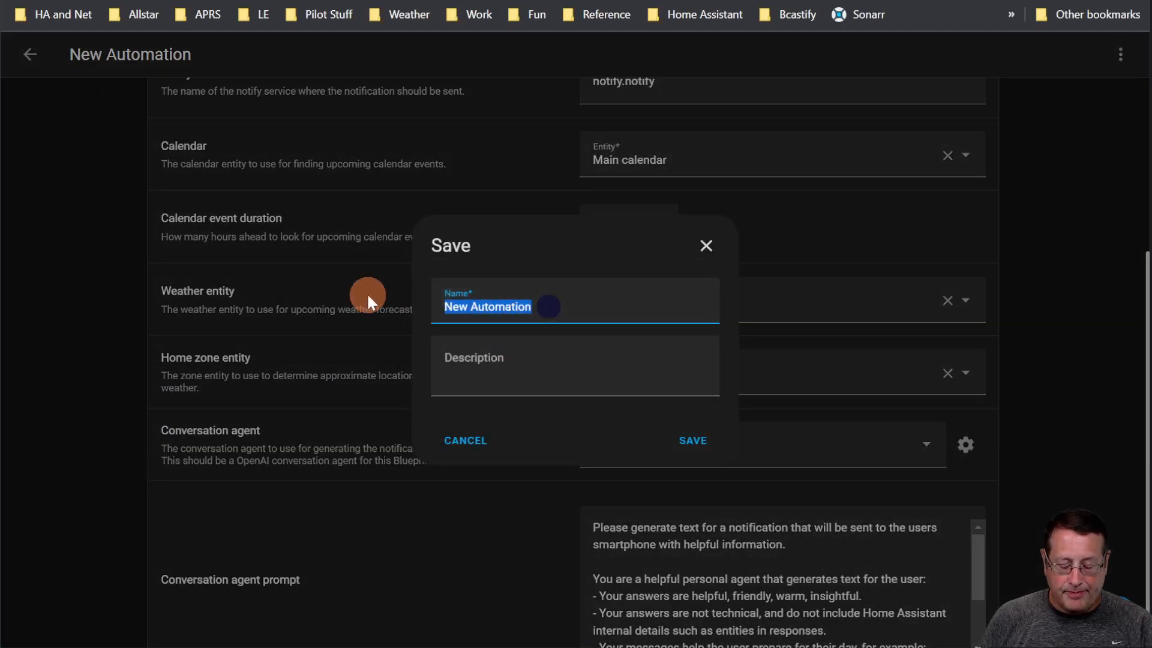
{"action": "type", "text": "Agent Conversation Daily Agenda"}
{"action": "left_click", "coordinate": [683, 441]}
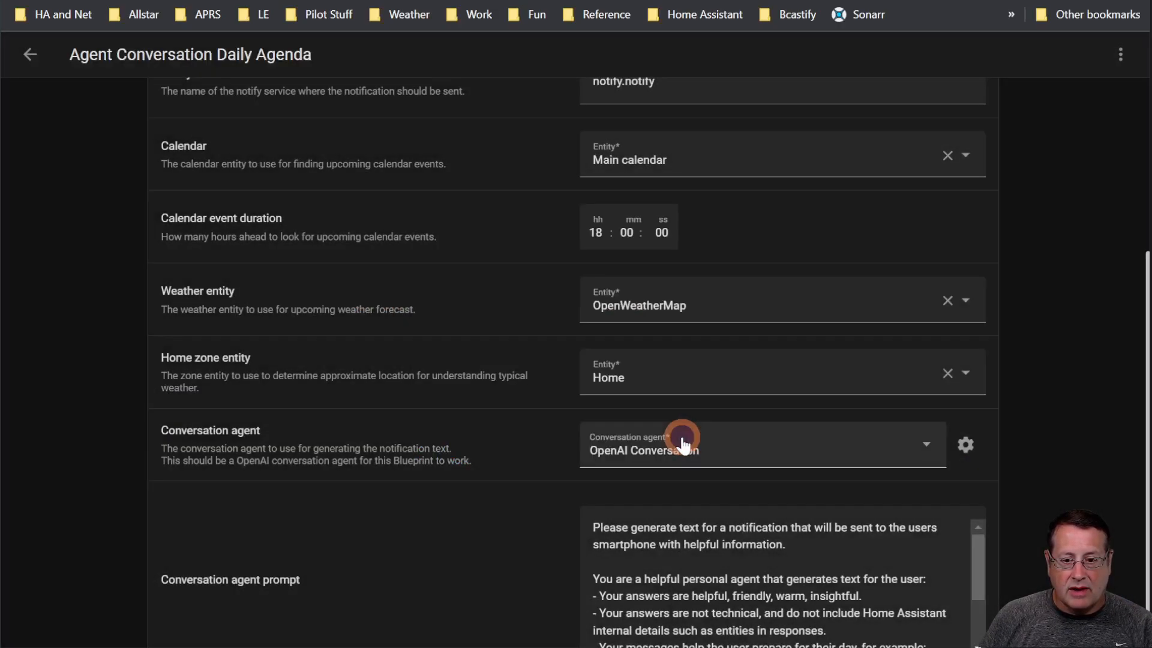
Run the Agent Conversation Daily Agenda automation manually to test its notification.
{"action": "scroll", "coordinate": [1009, 301], "scroll_direction": "up", "scroll_amount": 4}
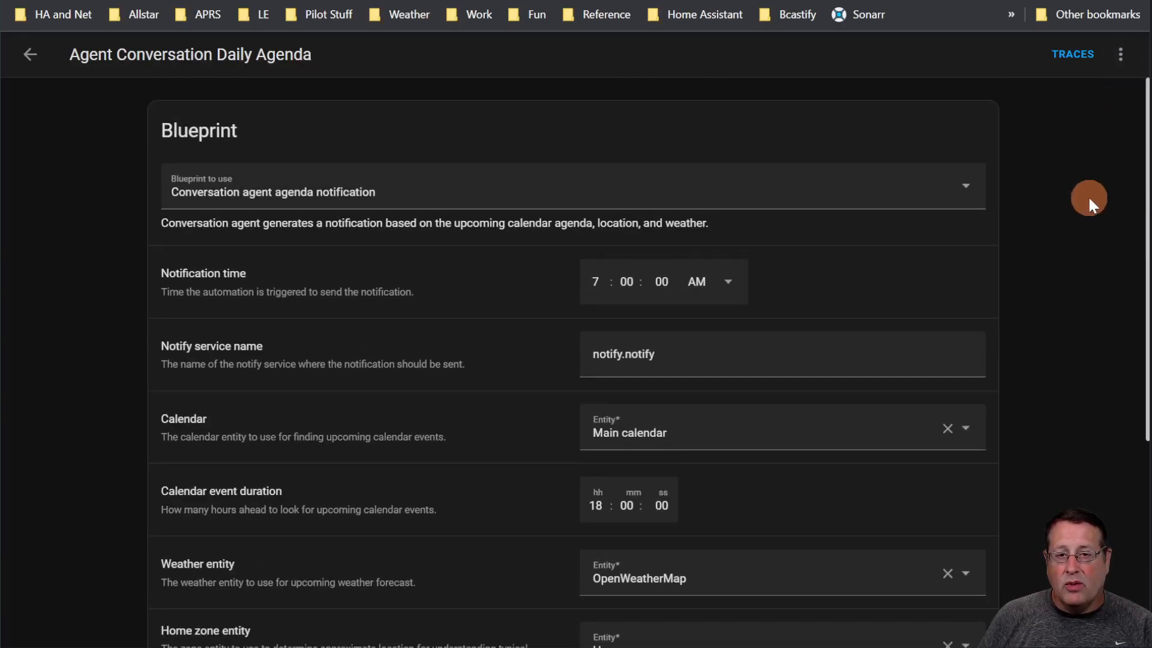
{"action": "left_click", "coordinate": [1120, 58]}
{"action": "left_click", "coordinate": [1030, 138]}
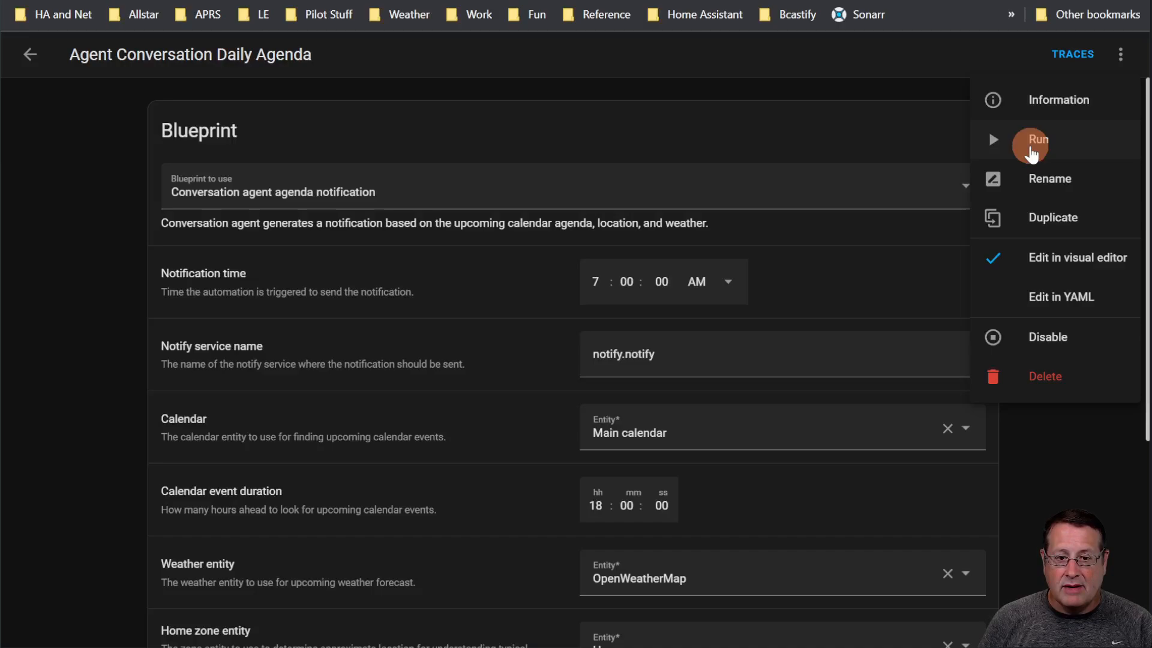
{"action": "left_click", "coordinate": [1031, 144]}
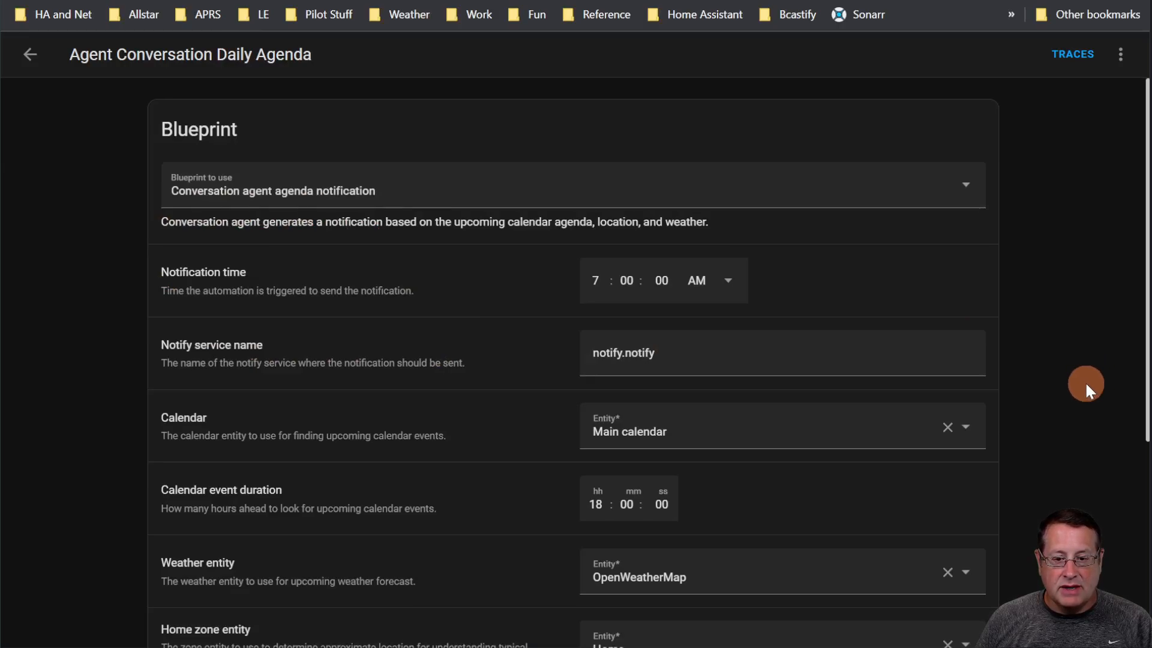
Set the notify service name to notify.alexa_media_study_dot.
{"action": "scroll", "coordinate": [1086, 389], "scroll_direction": "down", "scroll_amount": 3}
{"action": "scroll", "coordinate": [1066, 455], "scroll_direction": "down", "scroll_amount": 1}
{"action": "scroll", "coordinate": [1067, 448], "scroll_direction": "down", "scroll_amount": 1}
{"action": "scroll", "coordinate": [1067, 448], "scroll_direction": "up", "scroll_amount": 2}
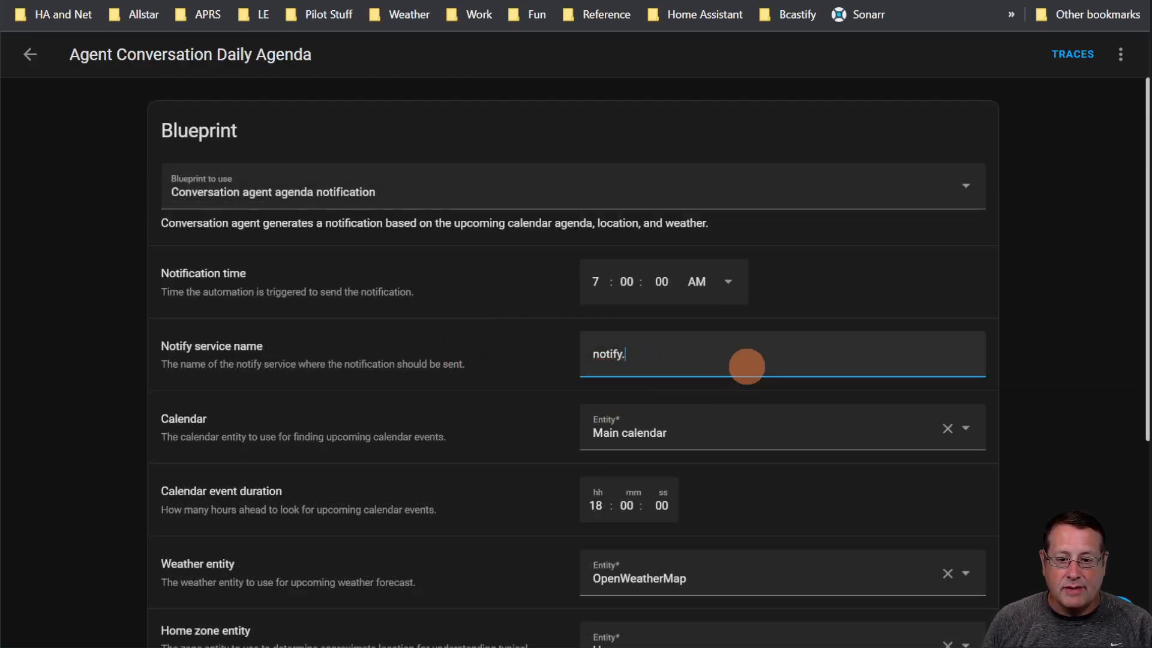
{"action": "key", "text": "BackSpace"}
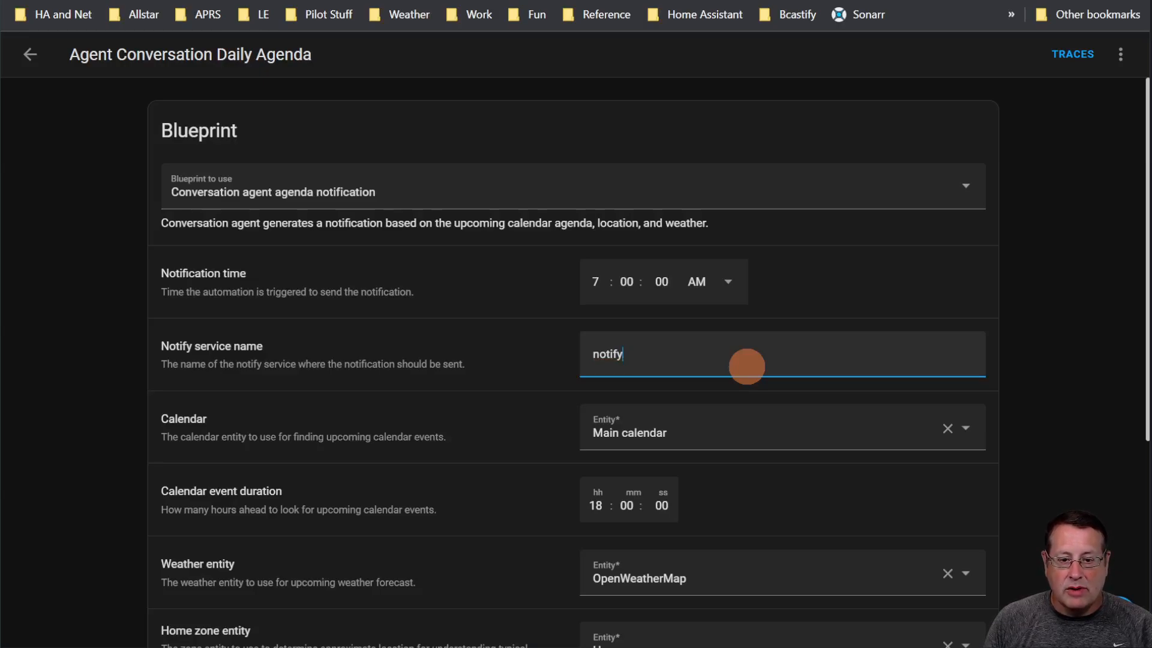
{"action": "key", "text": "ctrl+z"}
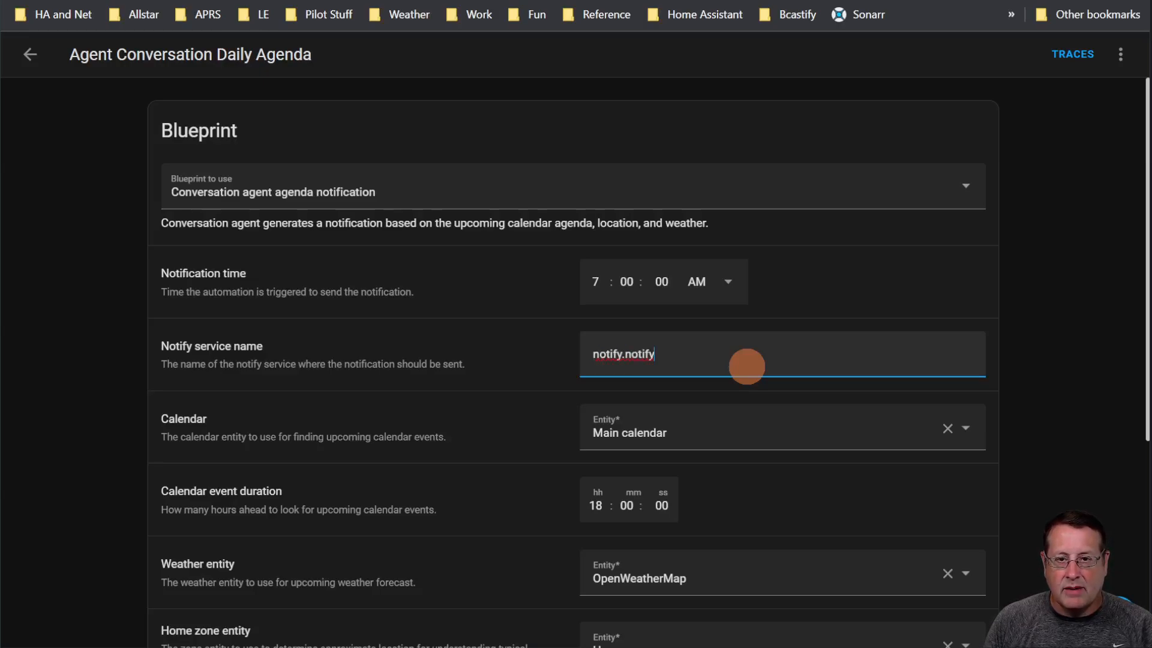
{"action": "key", "text": "BackSpace"}
{"action": "key", "text": "BackSpace"}
{"action": "key", "text": "BackSpace"}
{"action": "key", "text": "BackSpace"}
{"action": "key", "text": "BackSpace"}
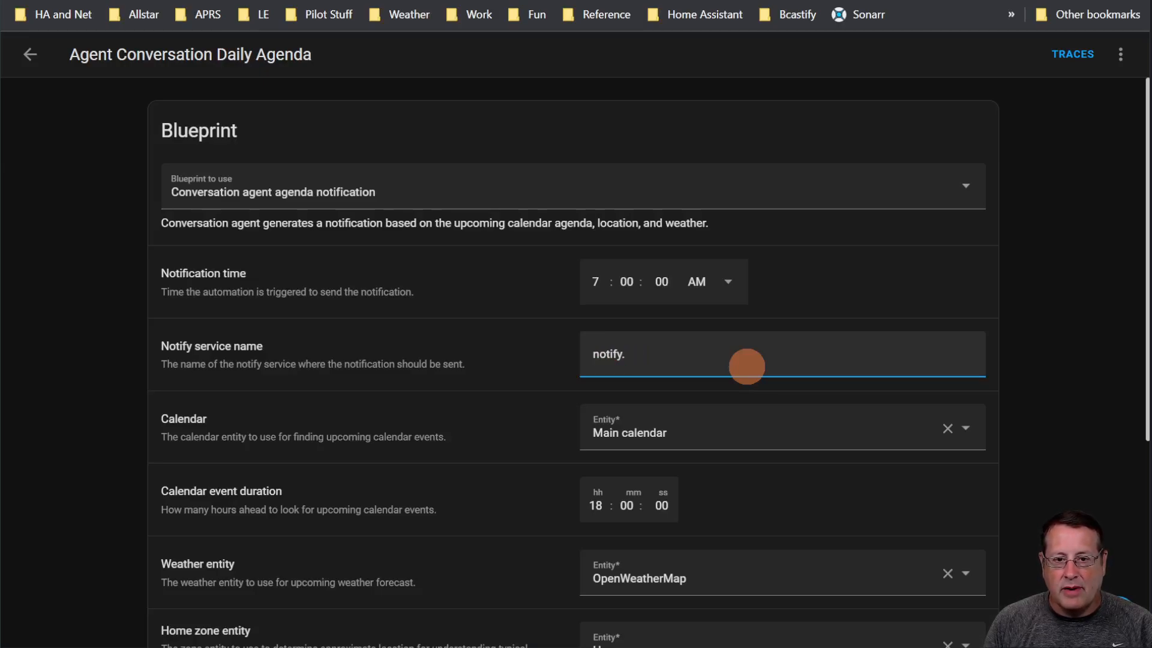
{"action": "type", "text": "alexa"}
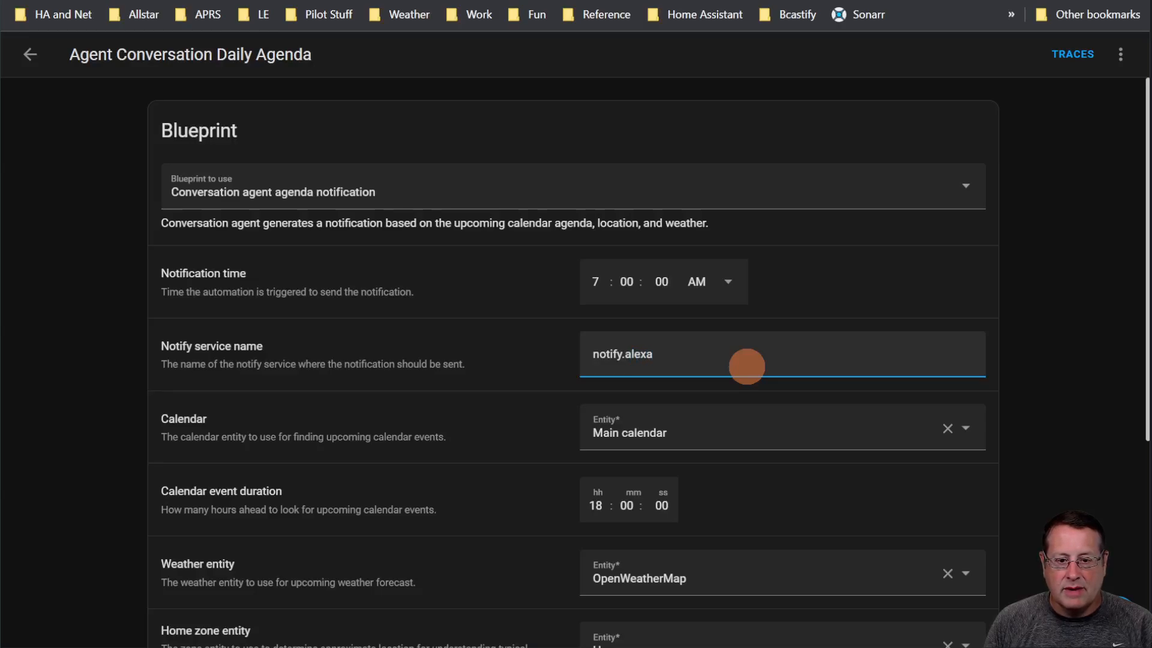
{"action": "type", "text": "_media_study_dot"}
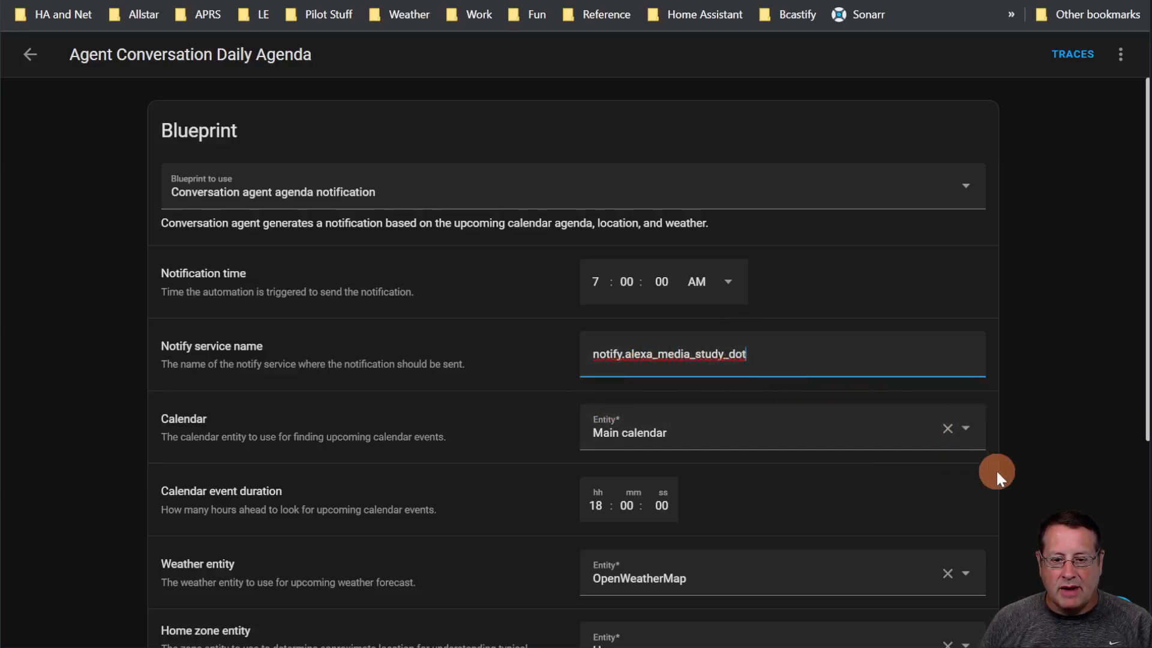
Review the blueprint settings and run the Agent Conversation Daily Agenda automation manually to test the Alexa notification.
{"action": "scroll", "coordinate": [1030, 442], "scroll_direction": "down", "scroll_amount": 2}
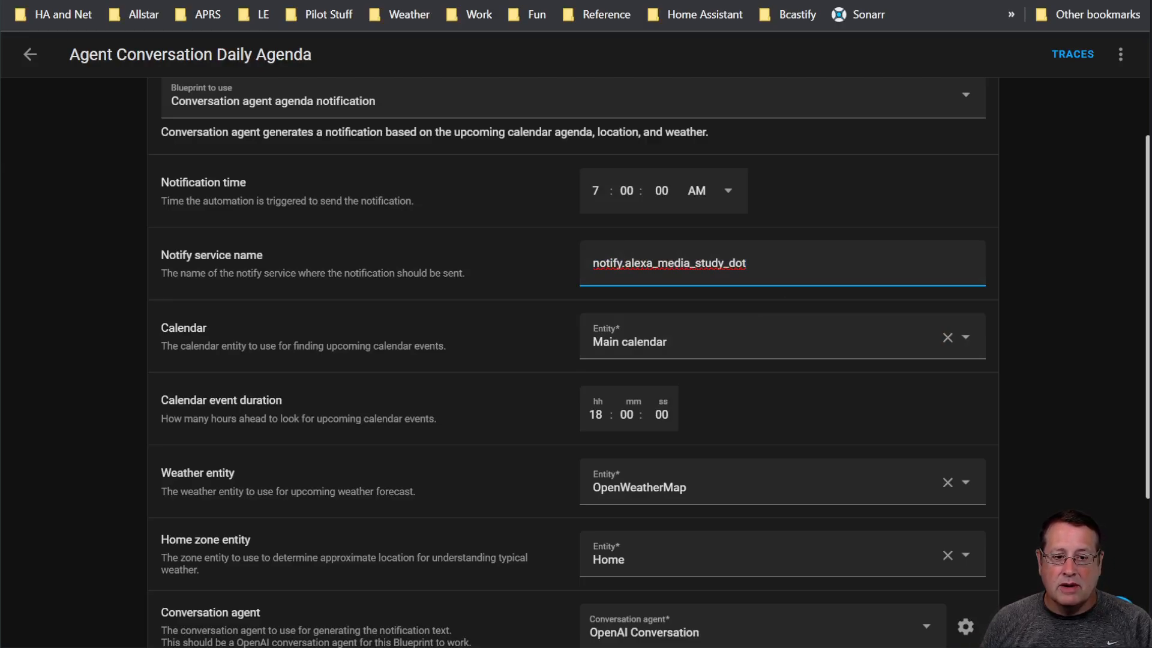
{"action": "scroll", "coordinate": [782, 430], "scroll_direction": "down", "scroll_amount": 4}
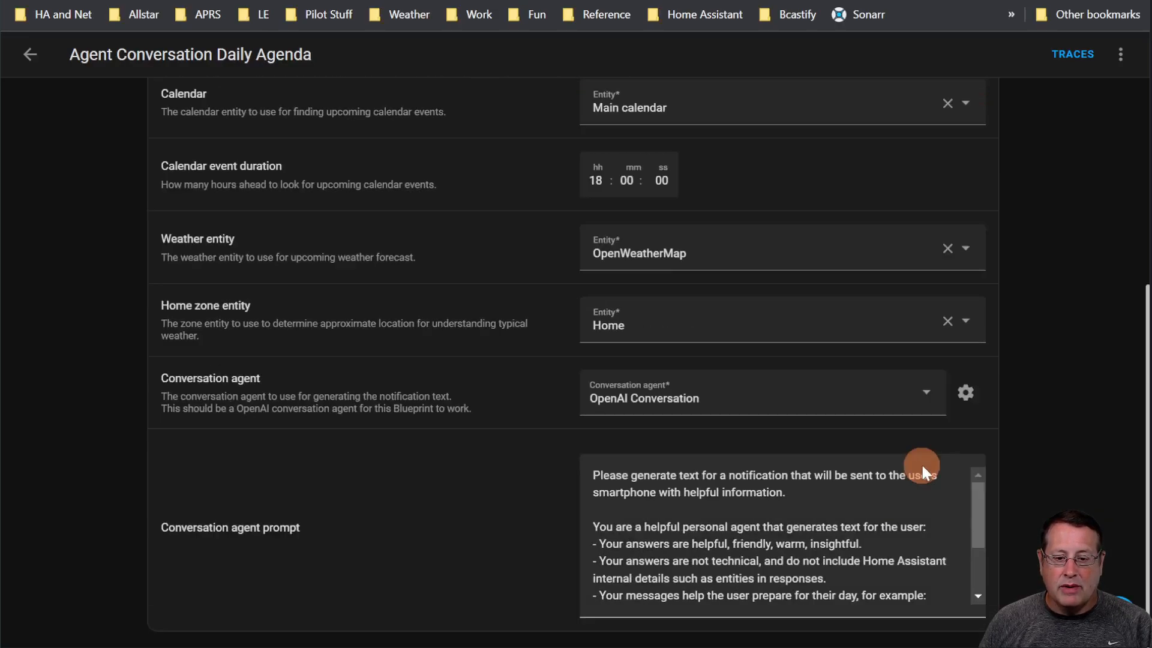
{"action": "scroll", "coordinate": [1067, 421], "scroll_direction": "up", "scroll_amount": 5}
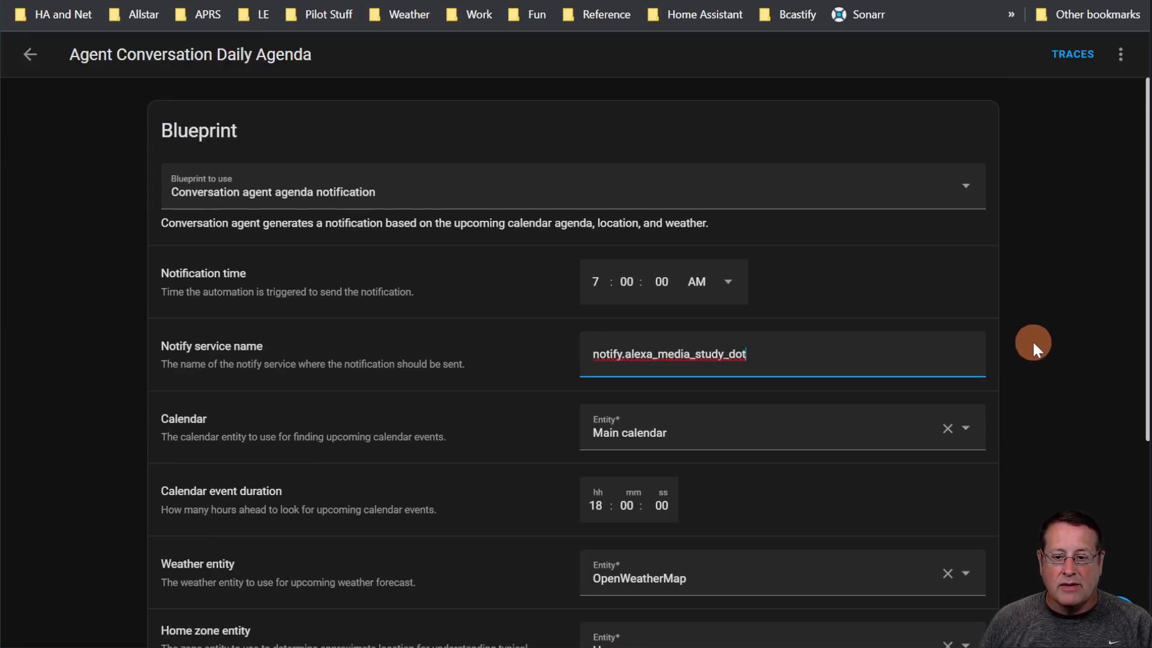
{"action": "left_click", "coordinate": [1104, 152]}
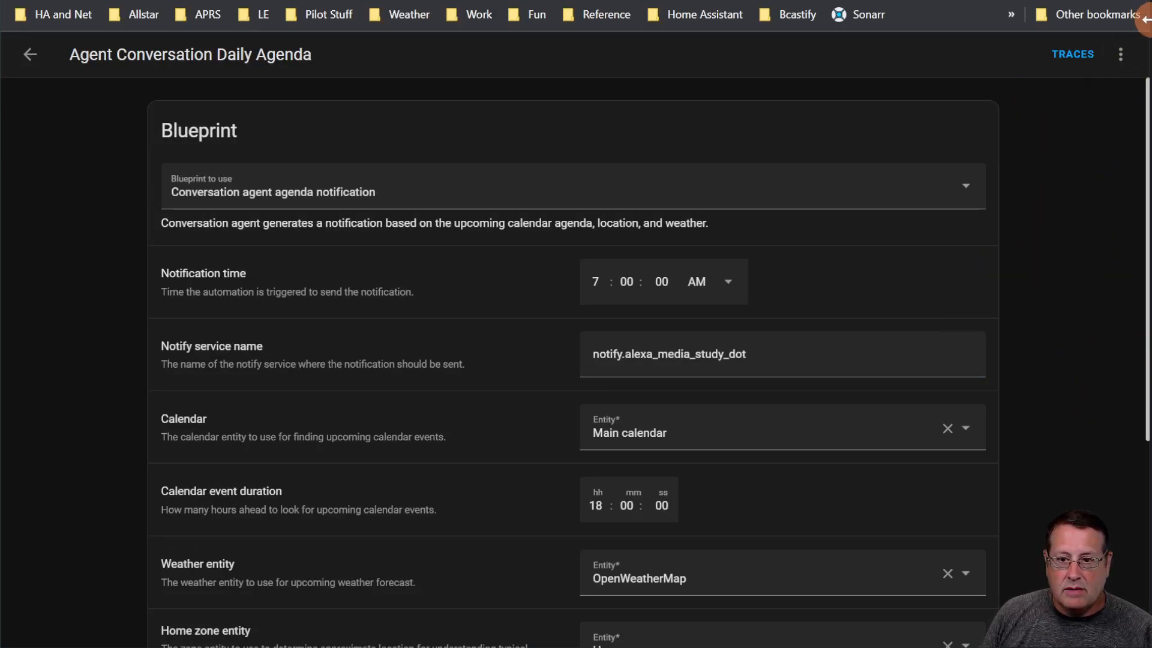
{"action": "left_click", "coordinate": [1121, 55]}
{"action": "left_click", "coordinate": [1042, 140]}
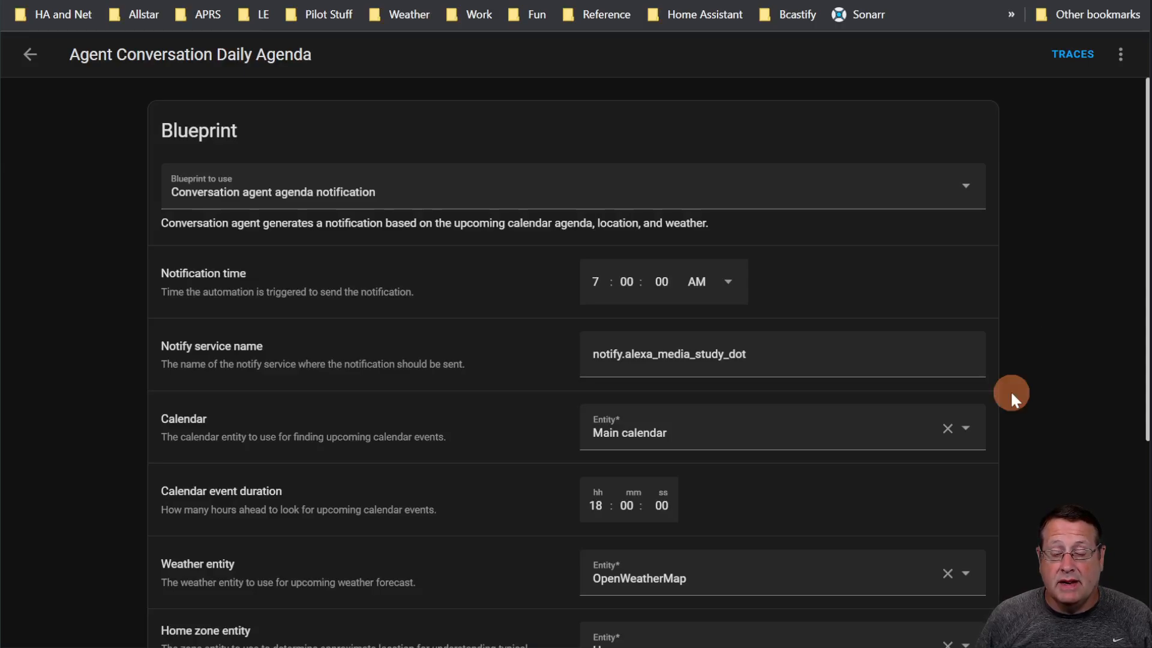
{"action": "left_click", "coordinate": [955, 344]}
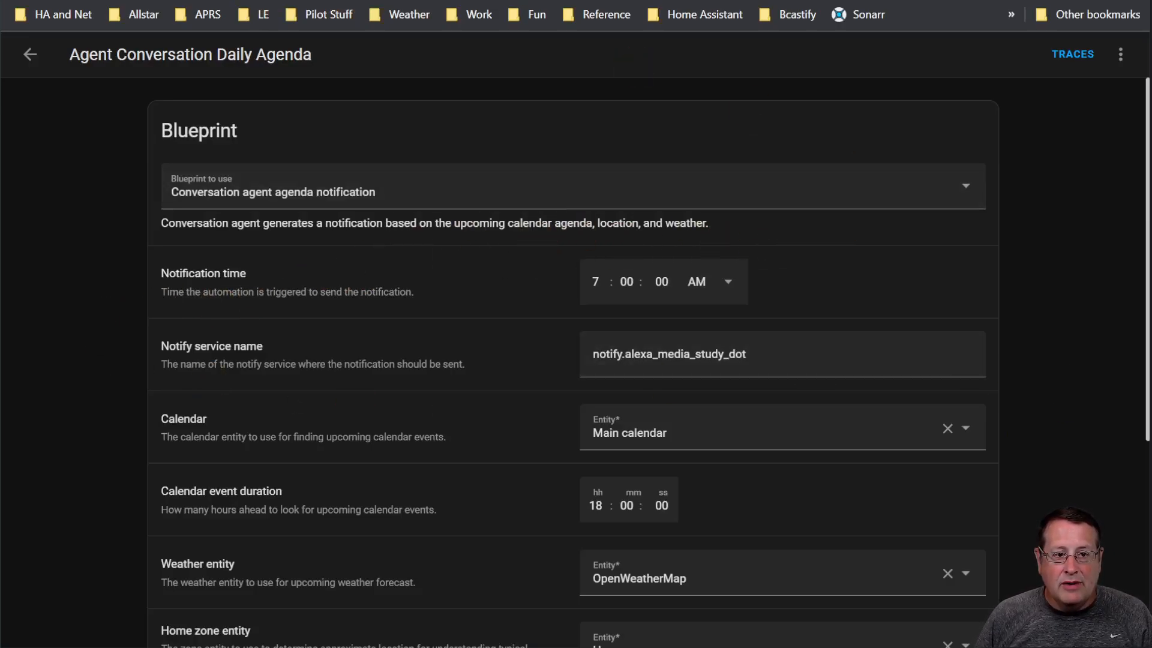
Find the "Sentence trigger" section in the Home Assistant release notes.
{"action": "key", "text": "ctrl+Tab"}
{"action": "scroll", "coordinate": [449, 471], "scroll_direction": "down", "scroll_amount": 12}
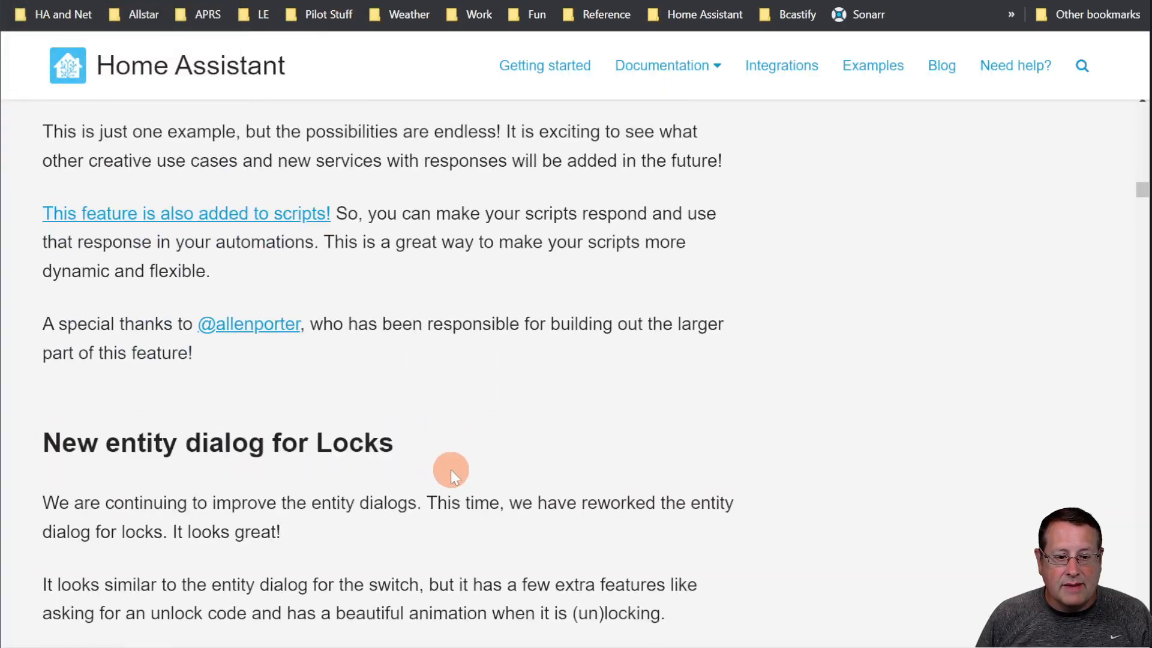
{"action": "scroll", "coordinate": [445, 466], "scroll_direction": "down", "scroll_amount": 12}
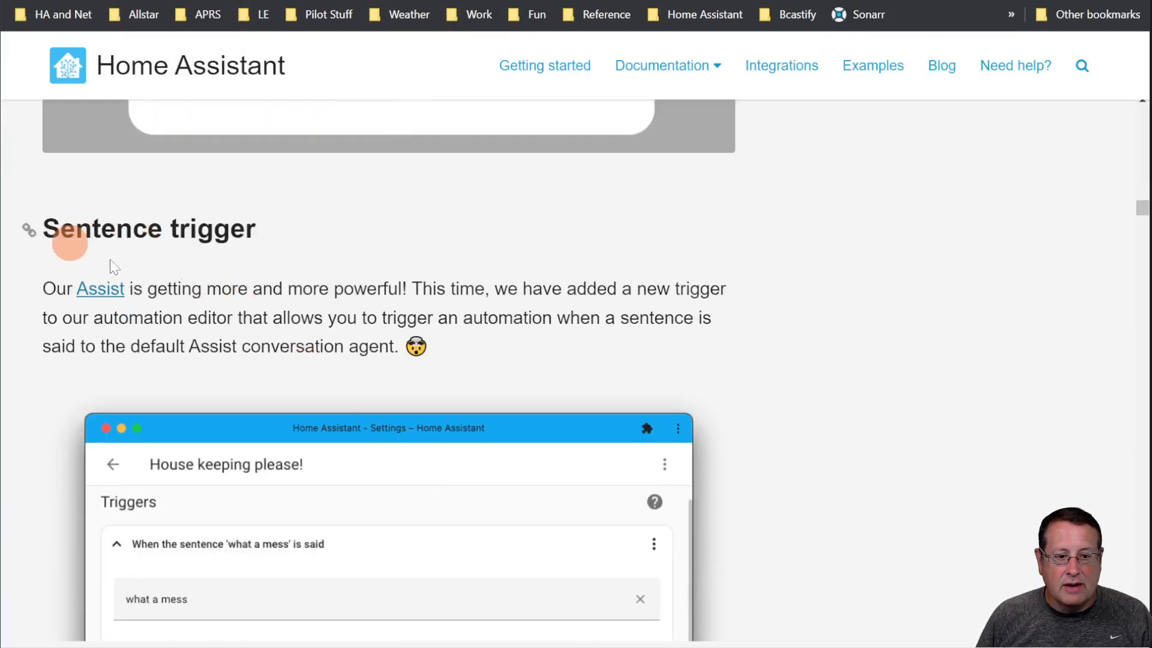
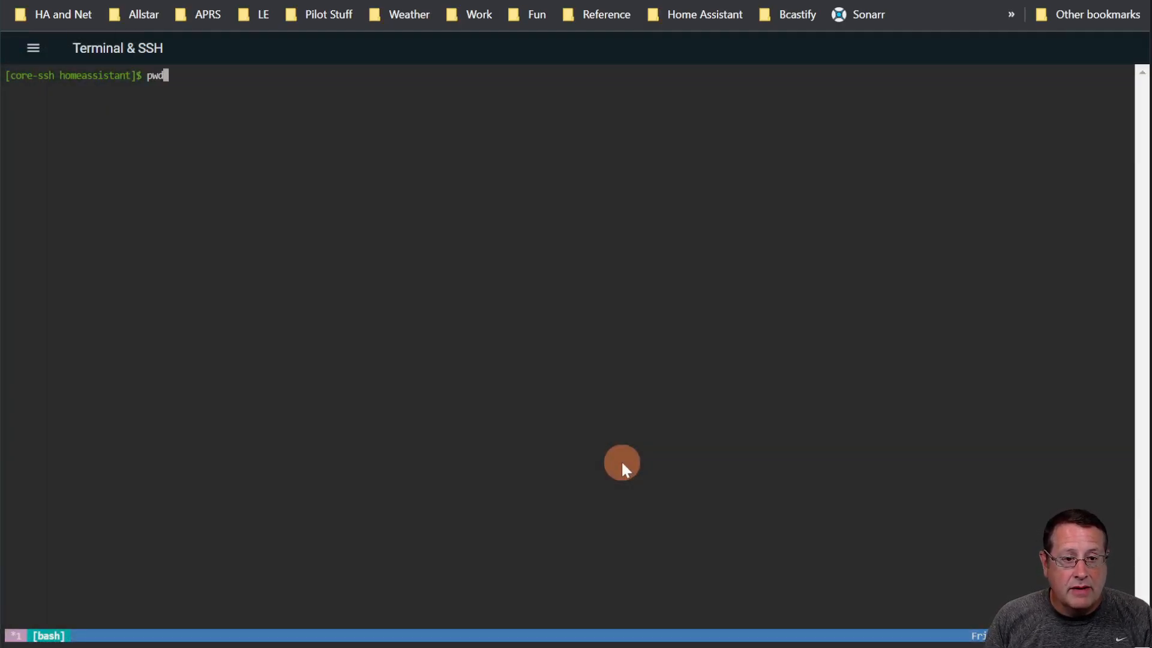
Check the terminal's current directory path and list its blueprint files.
{"action": "type", "text": "pwd"}
{"action": "key", "text": "Return"}
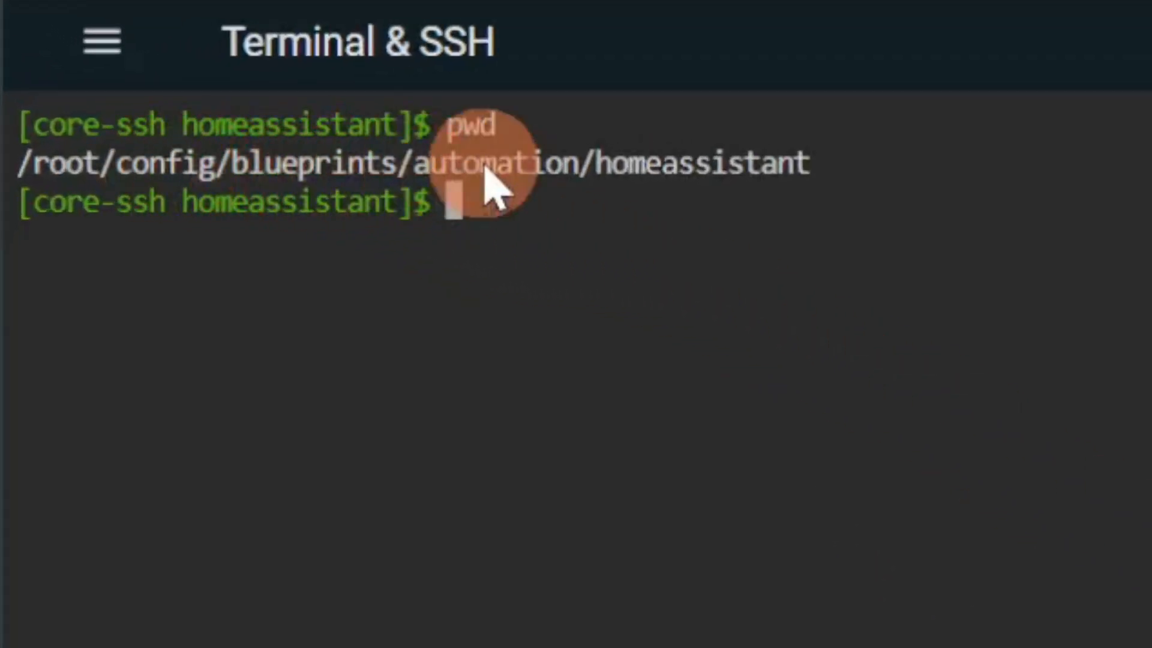
{"action": "type", "text": "ls"}
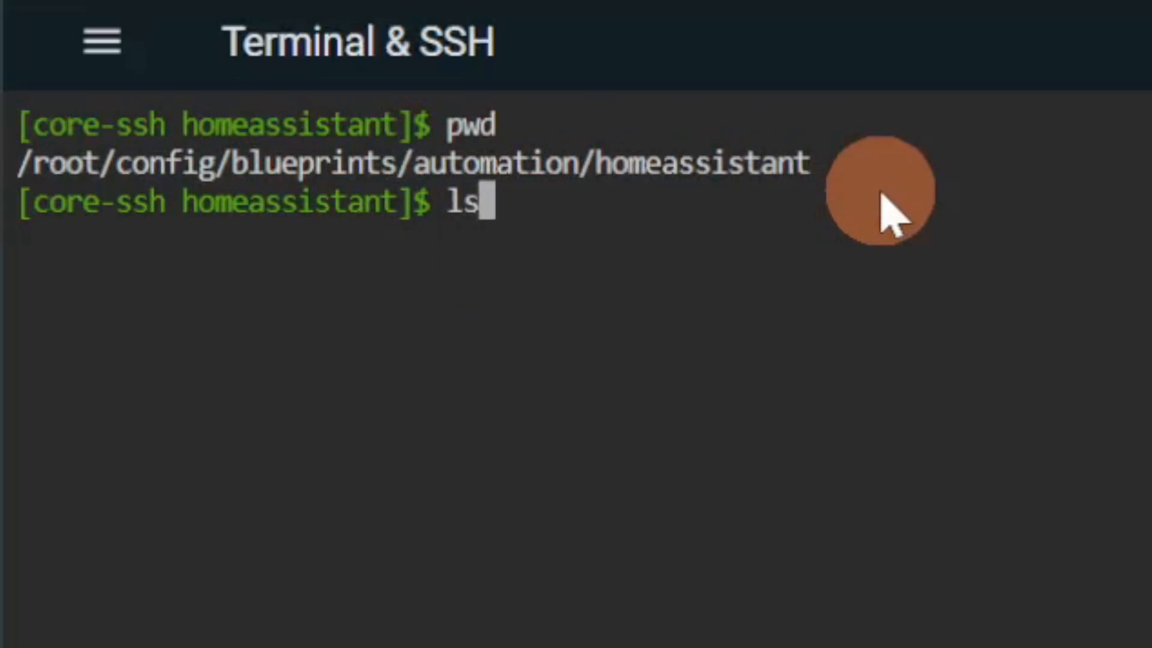
{"action": "key", "text": "Return"}
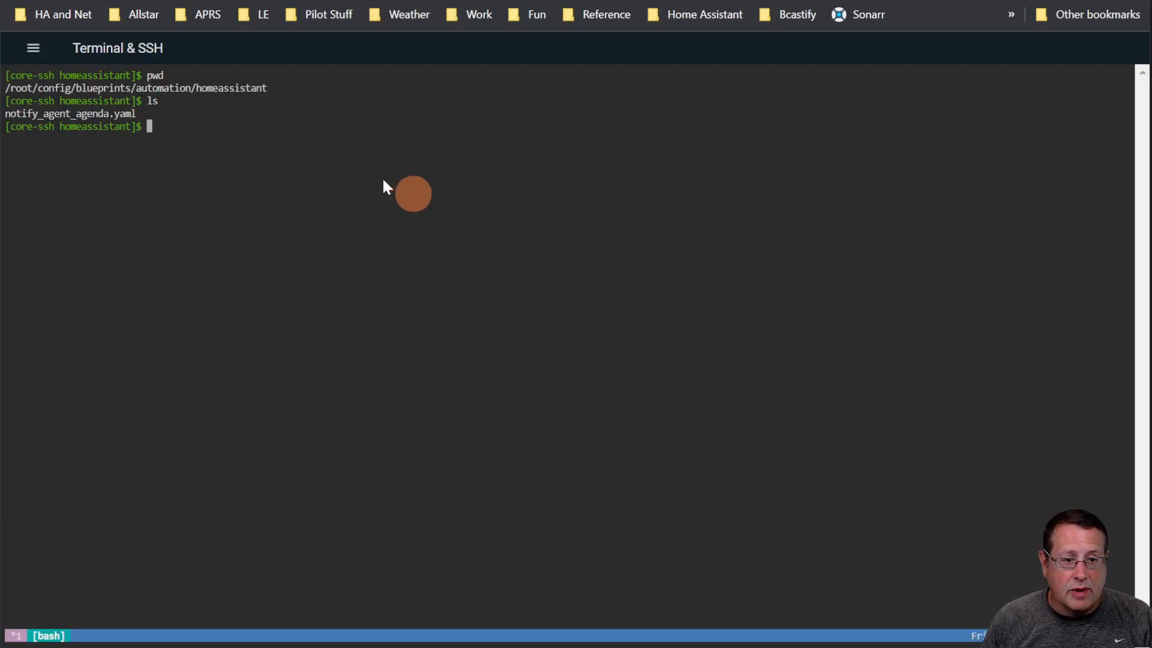
Copy notify_agent_agenda.yaml to a new file named notify_agent_agenda_with_sentence.yaml in the same folder.
{"action": "type", "text": "cp no"}
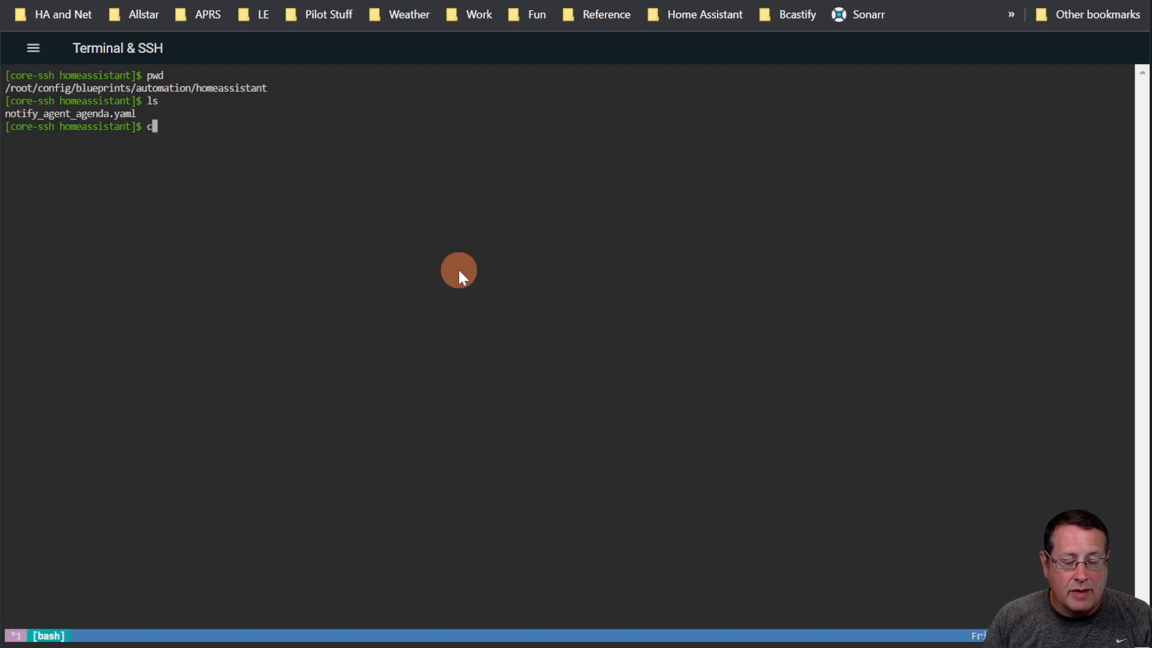
{"action": "type", "text": "tify"}
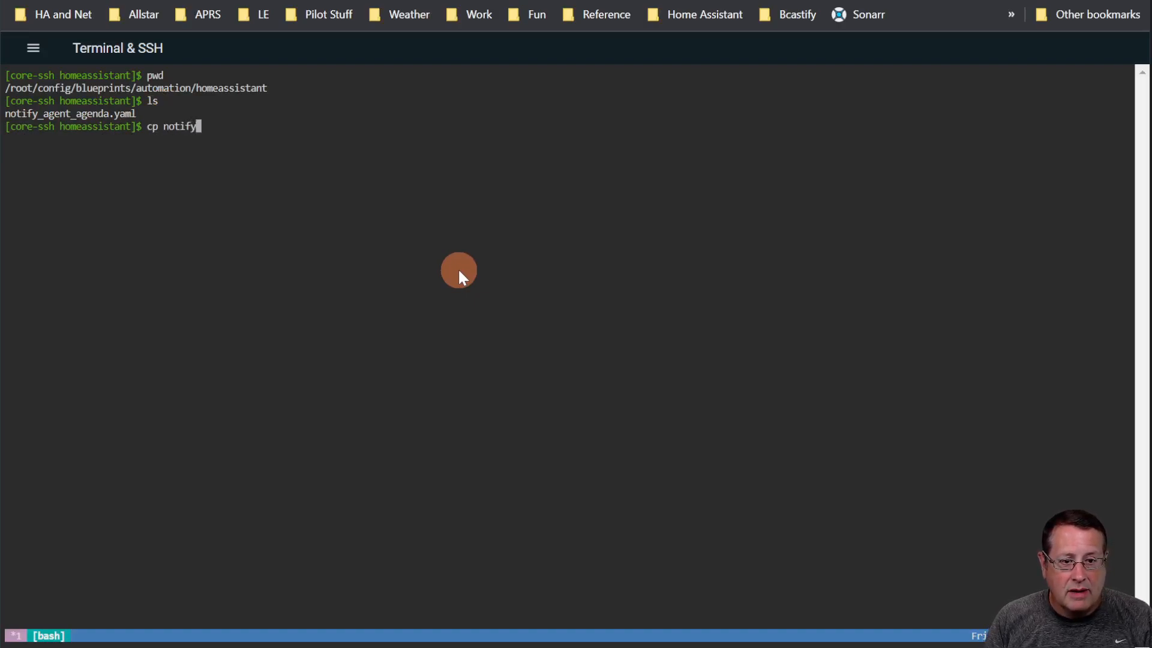
{"action": "key", "text": "Tab"}
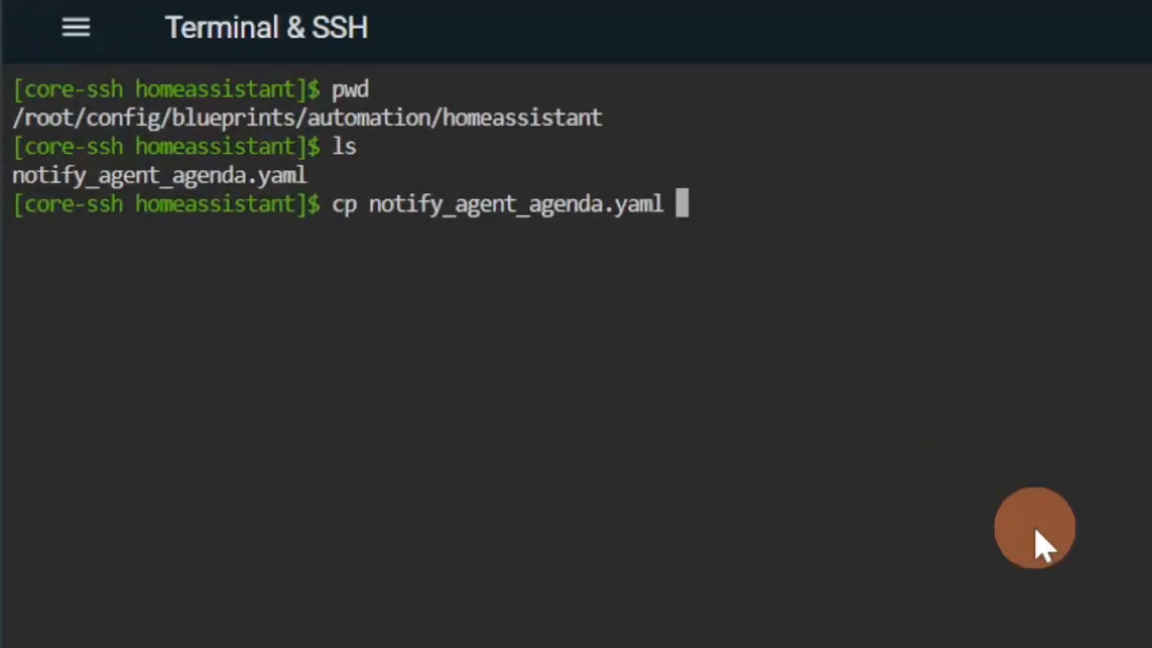
{"action": "type", "text": "n"}
{"action": "key", "text": "Tab"}
{"action": "key", "text": "BackSpace"}
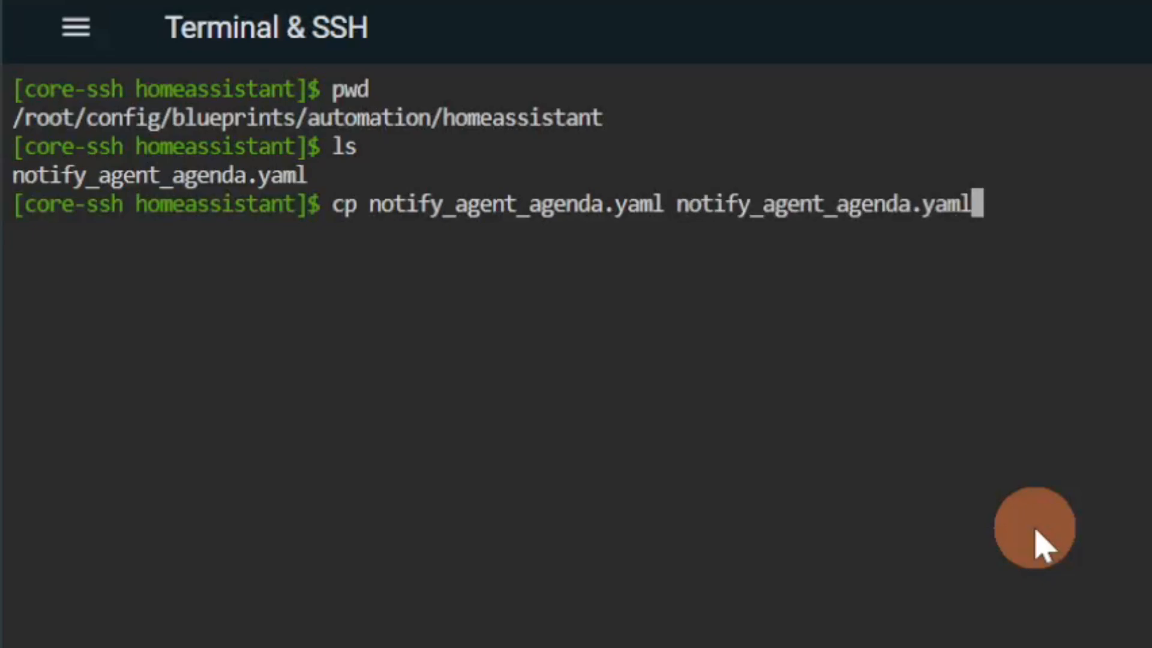
{"action": "key", "text": "Left"}
{"action": "key", "text": "Left"}
{"action": "key", "text": "Left"}
{"action": "key", "text": "Left"}
{"action": "key", "text": "Left"}
{"action": "key", "text": "Left"}
{"action": "key", "text": "Left"}
{"action": "key", "text": "Left"}
{"action": "key", "text": "Left"}
{"action": "key", "text": "Left"}
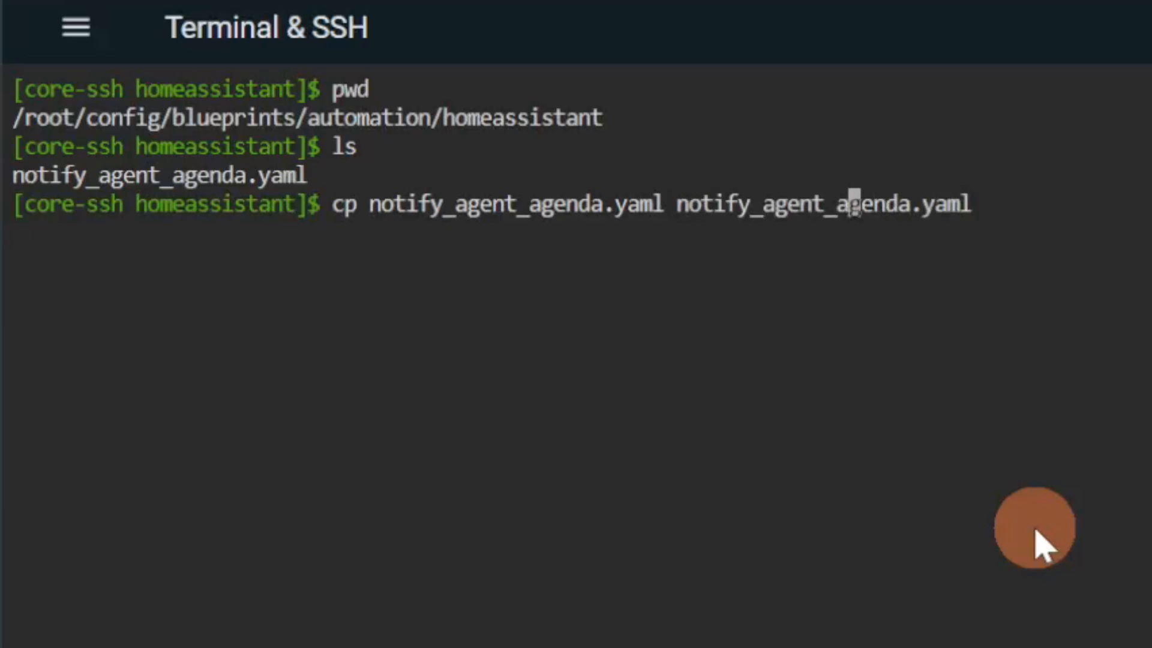
{"action": "key", "text": "Right"}
{"action": "key", "text": "Right"}
{"action": "key", "text": "Right"}
{"action": "key", "text": "Right"}
{"action": "key", "text": "Right"}
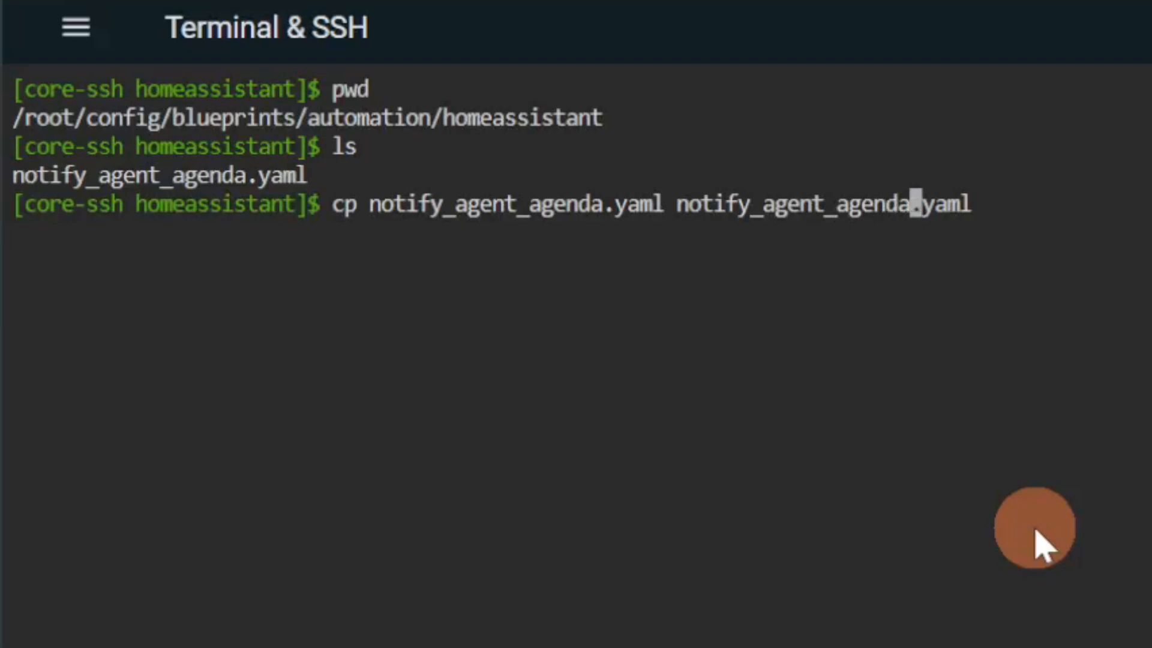
{"action": "type", "text": "_with_see"}
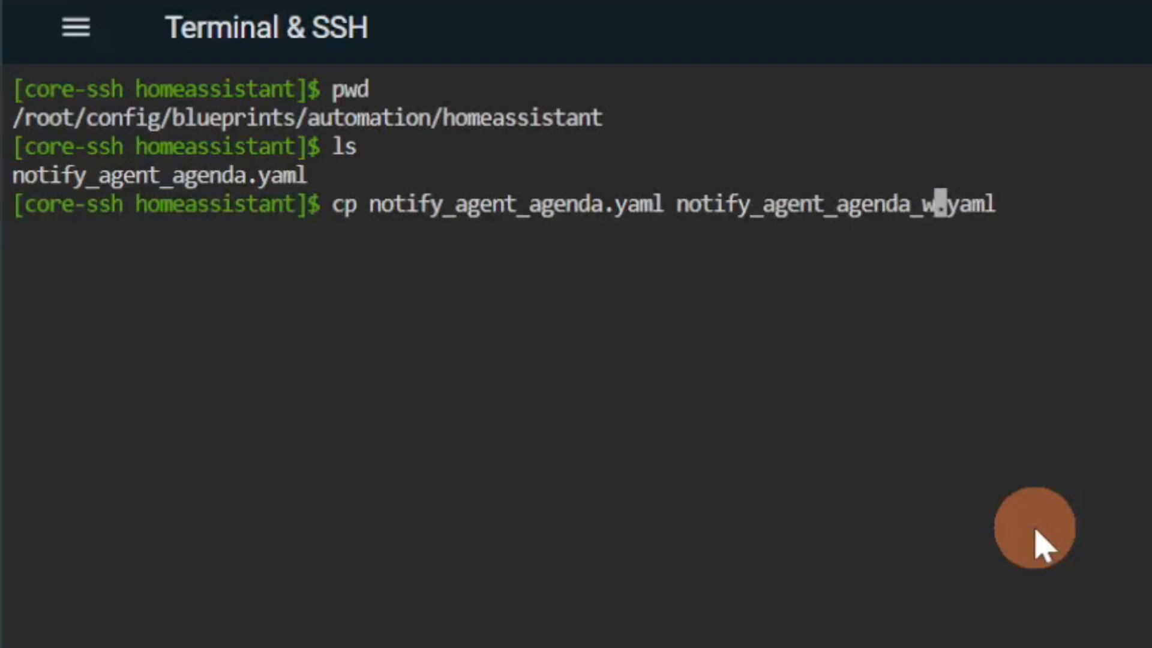
{"action": "type", "text": "tence"}
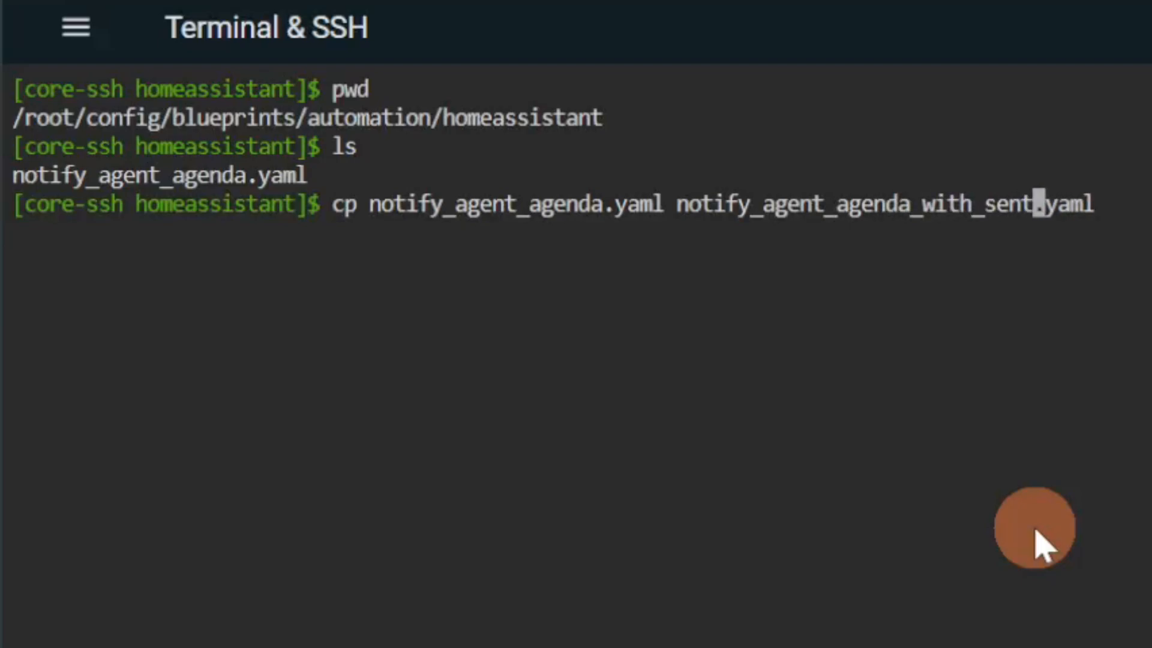
{"action": "key", "text": "Return"}
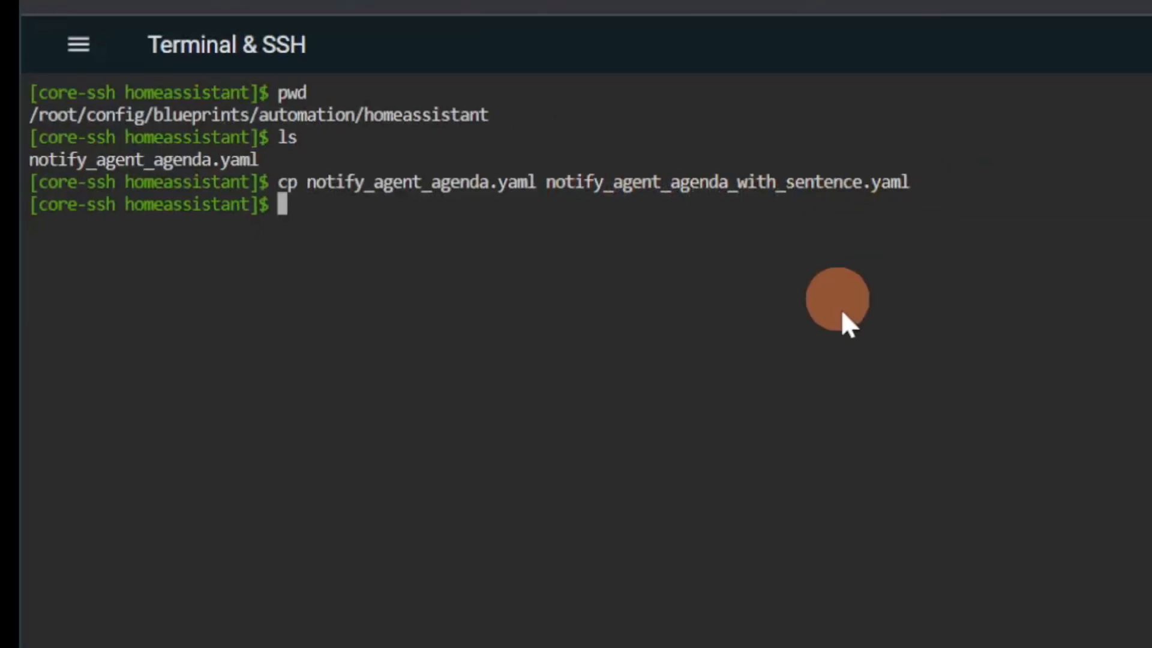
Open notify_agent_agenda_with_sentence.yaml in vim.
{"action": "type", "text": "vim "}
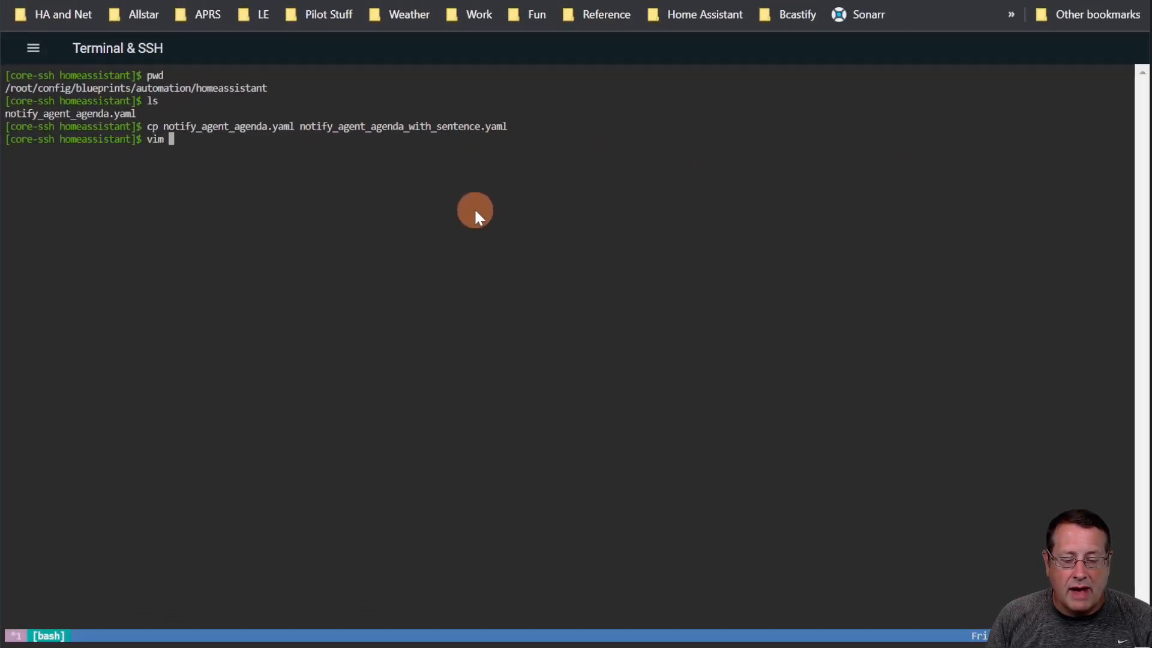
{"action": "type", "text": "n"}
{"action": "key", "text": "Tab"}
{"action": "type", "text": "_"}
{"action": "key", "text": "Tab"}
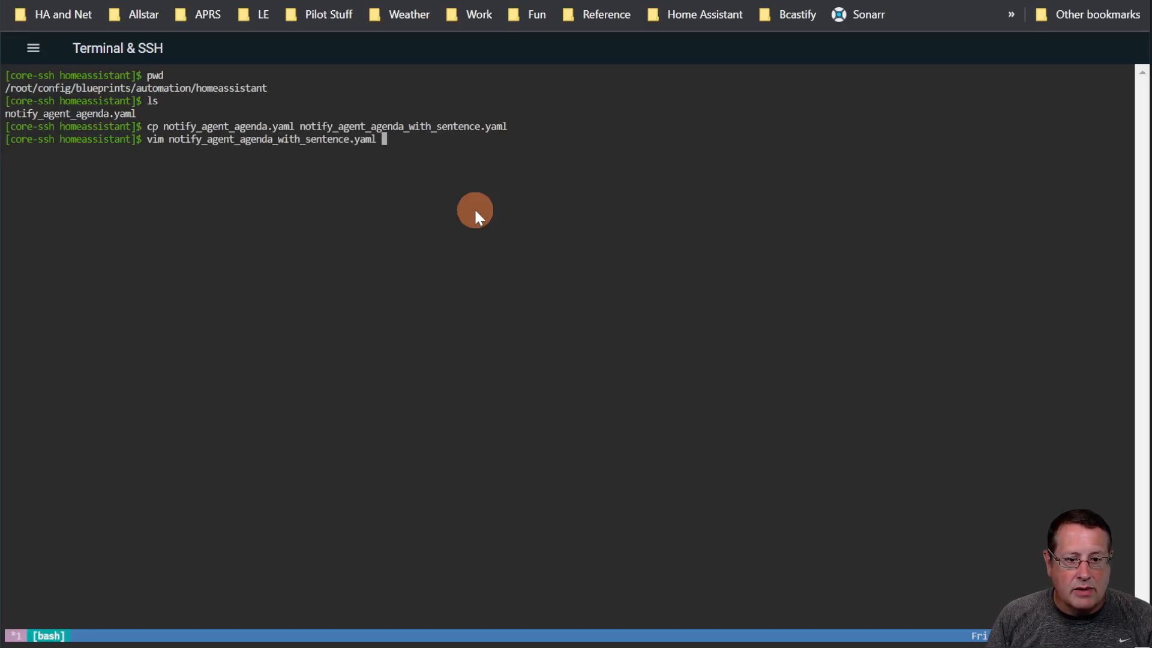
{"action": "key", "text": "Return"}
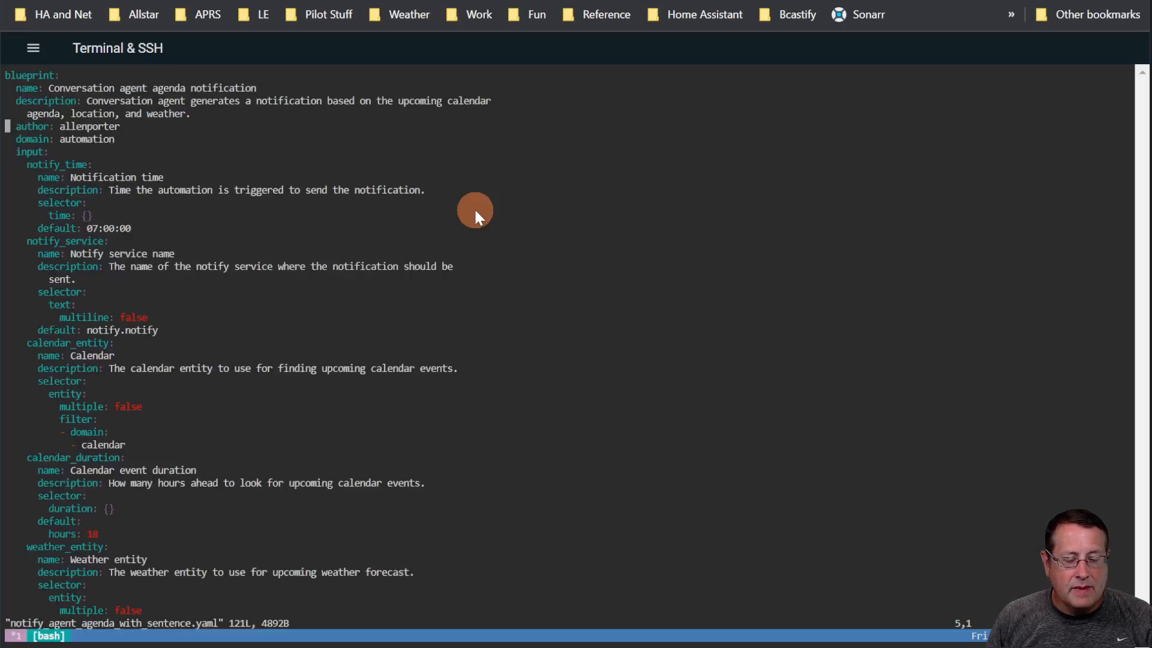
Append "with sentence" to the blueprint name so it reads "Conversation agent agenda notification with sentence".
{"action": "key", "text": "k"}
{"action": "key", "text": "k"}
{"action": "key", "text": "k"}
{"action": "key", "text": "k"}
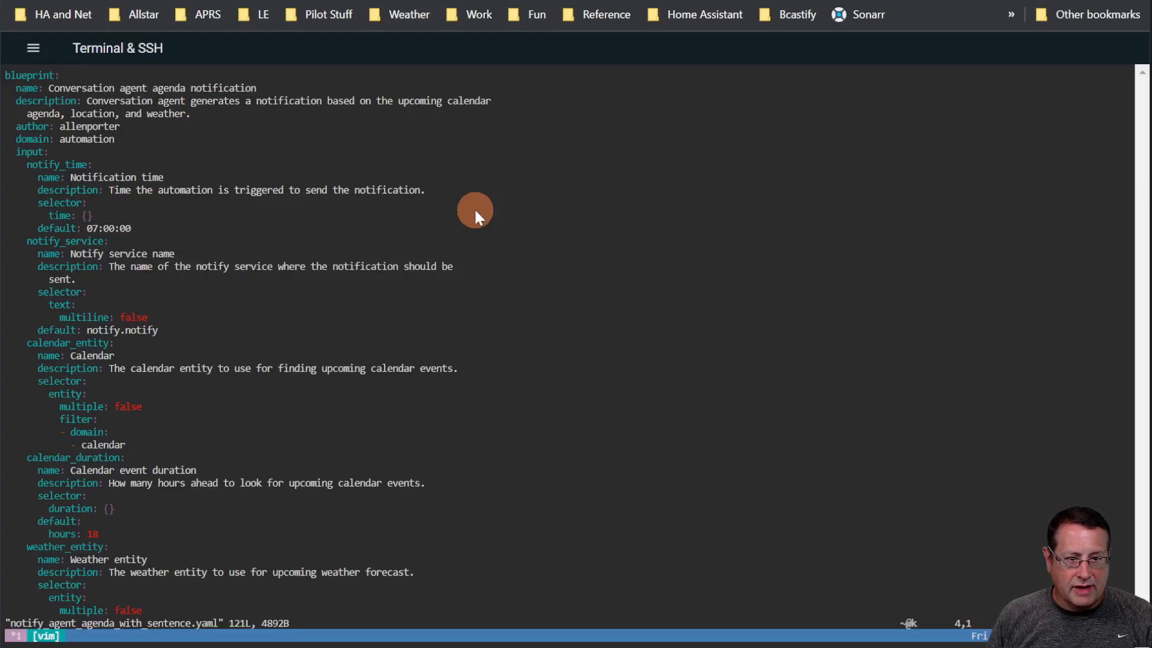
{"action": "key", "text": "Down"}
{"action": "key", "text": "Right"}
{"action": "key", "text": "Right"}
{"action": "key", "text": "Right"}
{"action": "key", "text": "Right"}
{"action": "key", "text": "Right"}
{"action": "key", "text": "Right"}
{"action": "key", "text": "Right"}
{"action": "key", "text": "Right"}
{"action": "key", "text": "Right"}
{"action": "key", "text": "Right"}
{"action": "key", "text": "Right"}
{"action": "key", "text": "Right"}
{"action": "key", "text": "Right"}
{"action": "key", "text": "Right"}
{"action": "key", "text": "Right"}
{"action": "key", "text": "Right"}
{"action": "key", "text": "Right"}
{"action": "key", "text": "Right"}
{"action": "key", "text": "Right"}
{"action": "key", "text": "Right"}
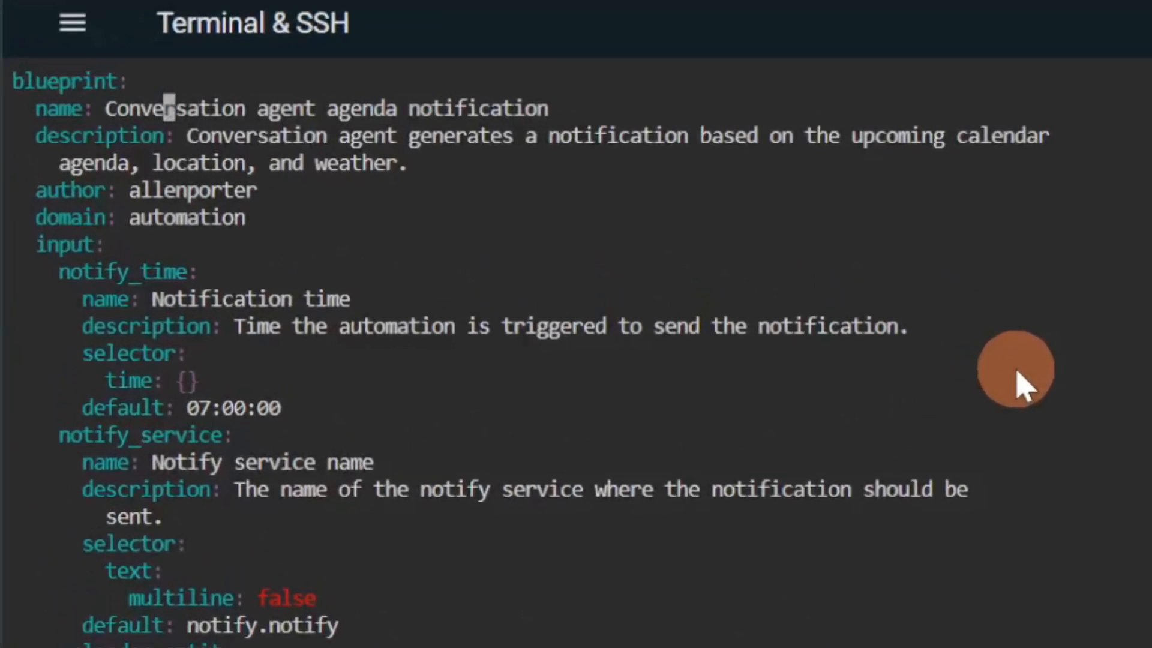
{"action": "key", "text": "Right"}
{"action": "key", "text": "Right"}
{"action": "key", "text": "Right"}
{"action": "key", "text": "Right"}
{"action": "key", "text": "Right"}
{"action": "key", "text": "Right"}
{"action": "key", "text": "Right"}
{"action": "key", "text": "Right"}
{"action": "key", "text": "Right"}
{"action": "key", "text": "Right"}
{"action": "key", "text": "Right"}
{"action": "key", "text": "Right"}
{"action": "key", "text": "Right"}
{"action": "key", "text": "Right"}
{"action": "key", "text": "Right"}
{"action": "key", "text": "Right"}
{"action": "key", "text": "Right"}
{"action": "type", "text": "ation with we"}
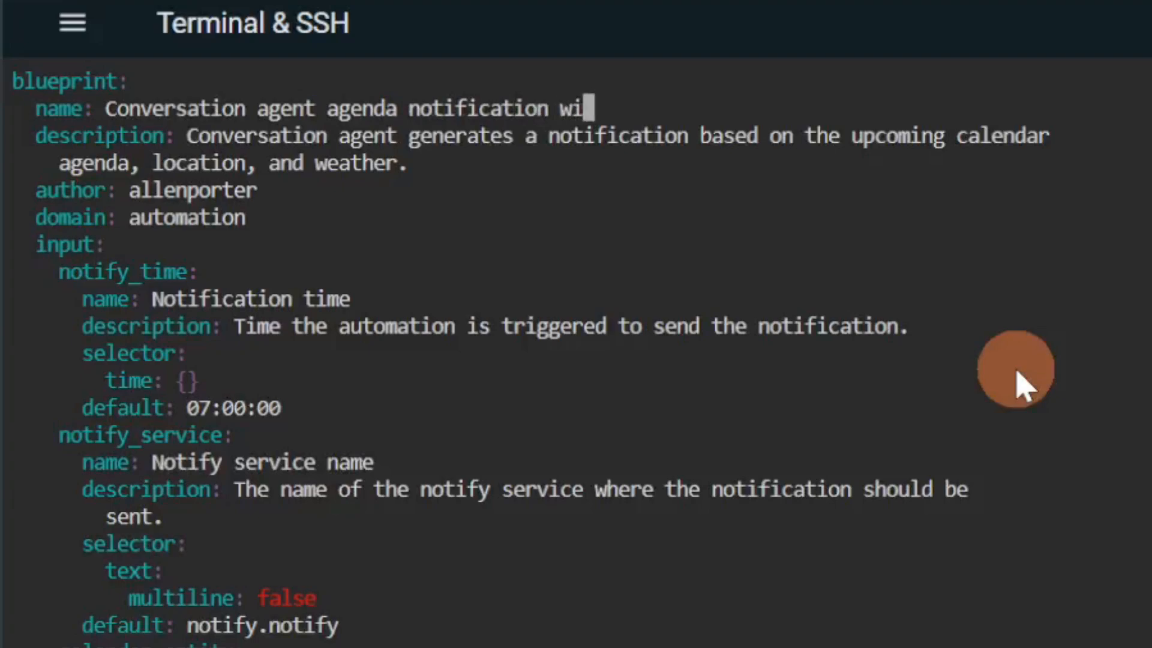
{"action": "key", "text": "BackSpace"}
{"action": "key", "text": "BackSpace"}
{"action": "type", "text": "se"}
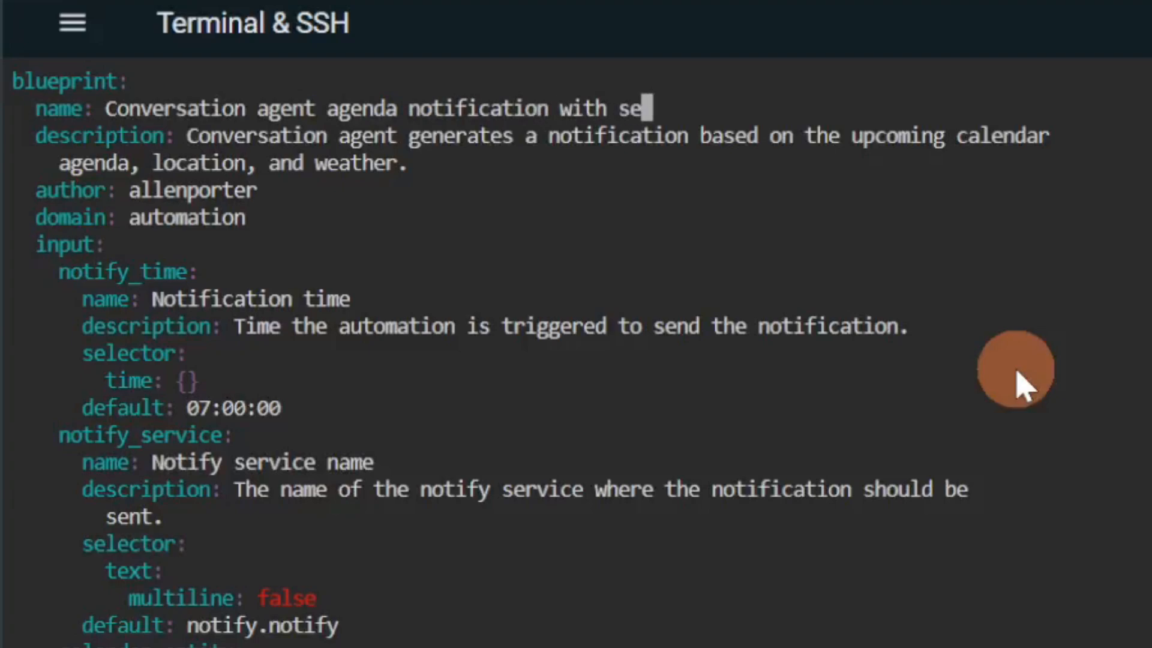
{"action": "type", "text": "ntence"}
Extend the blueprint description so it ends with "and weather using sentence trigger.".
{"action": "key", "text": "Down"}
{"action": "key", "text": "End"}
{"action": "key", "text": "BackSpace"}
{"action": "type", "text": "isi"}
{"action": "key", "text": "BackSpace"}
{"action": "key", "text": "BackSpace"}
{"action": "key", "text": "BackSpace"}
{"action": "type", "text": "using w"}
{"action": "key", "text": "BackSpace"}
{"action": "type", "text": "sentenc"}
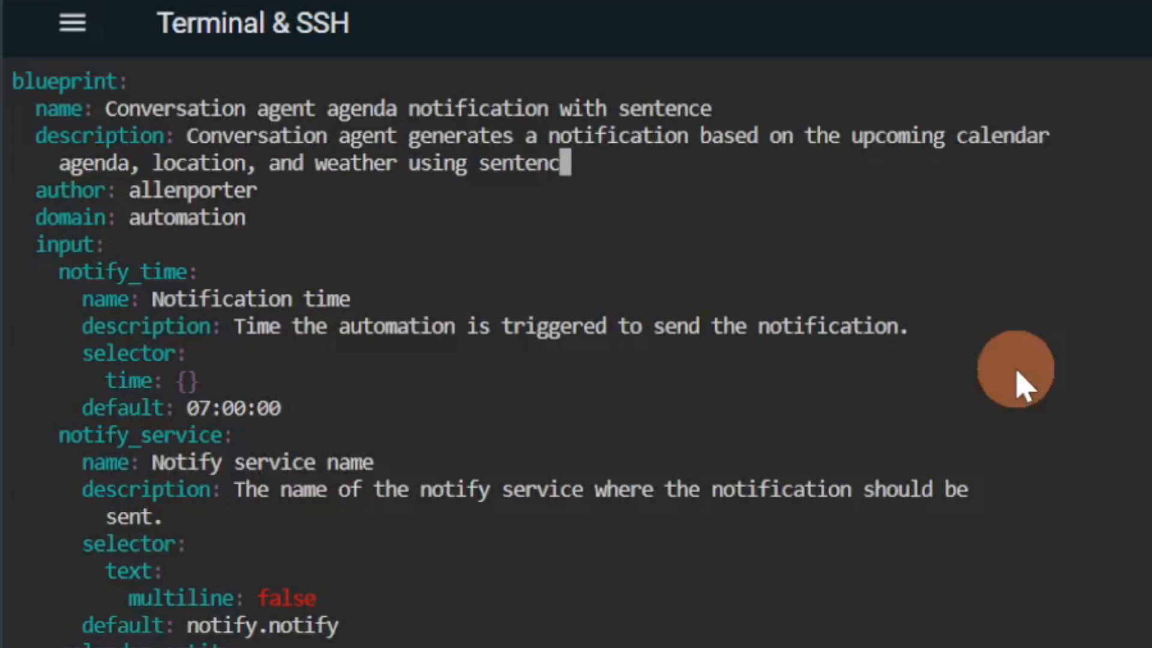
{"action": "type", "text": "e trigger."}
Add a command_sentence entry above notify_time in the blueprint's input section, with the name "Command Sentence".
{"action": "key", "text": "Down"}
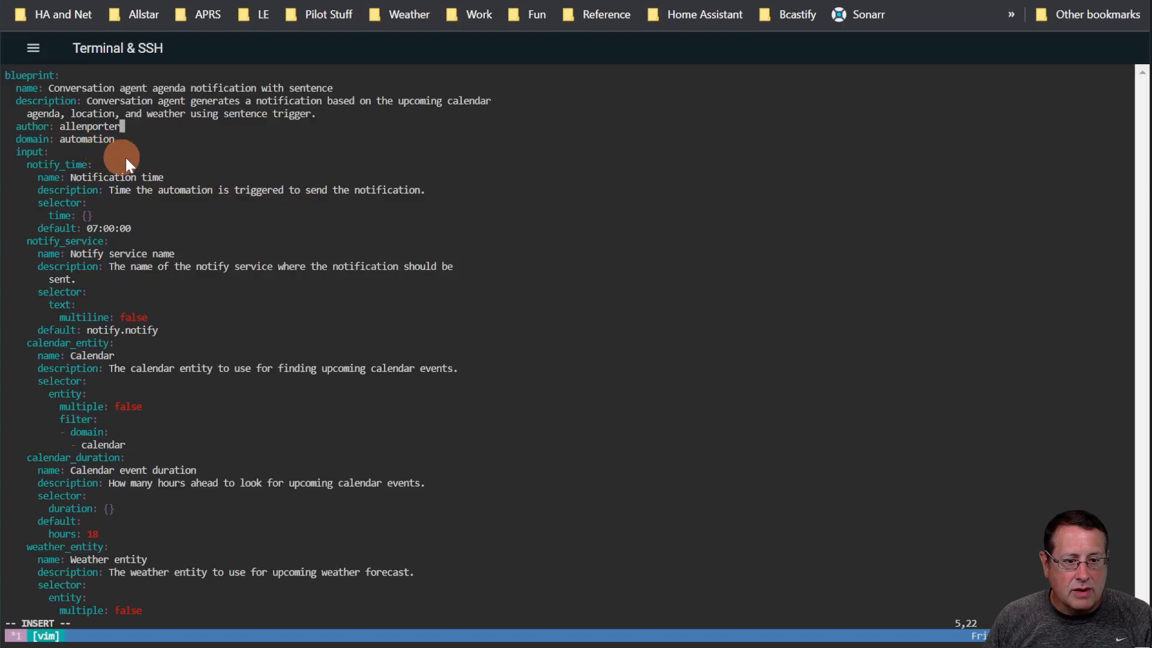
{"action": "key", "text": "Up"}
{"action": "key", "text": "Return"}
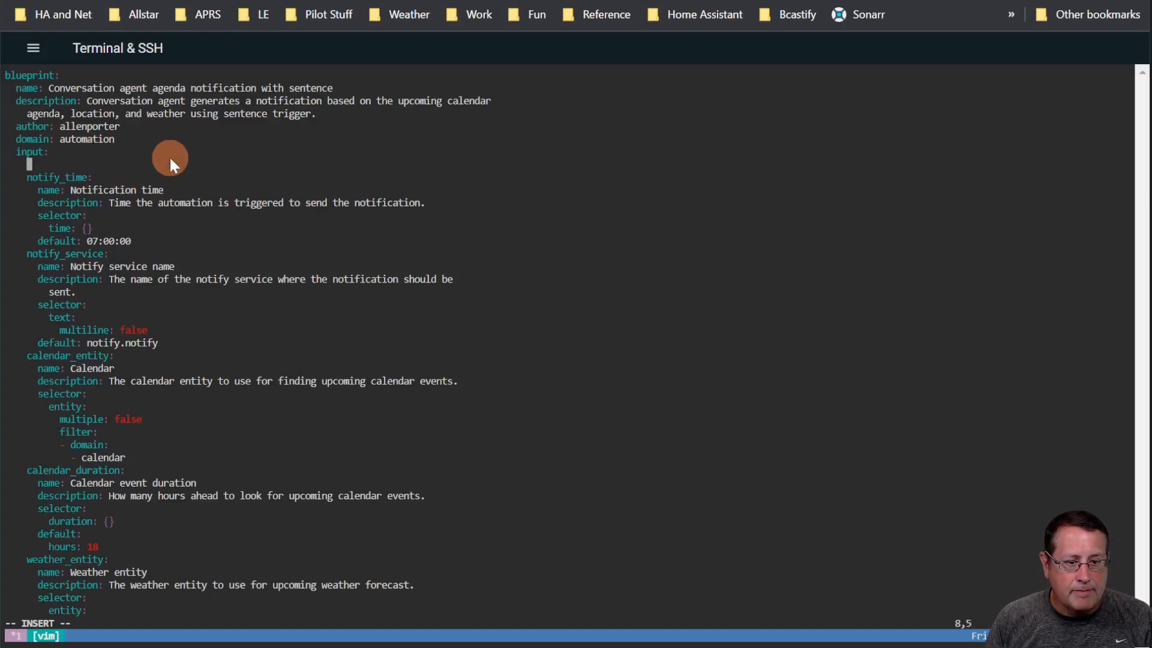
{"action": "type", "text": "command"}
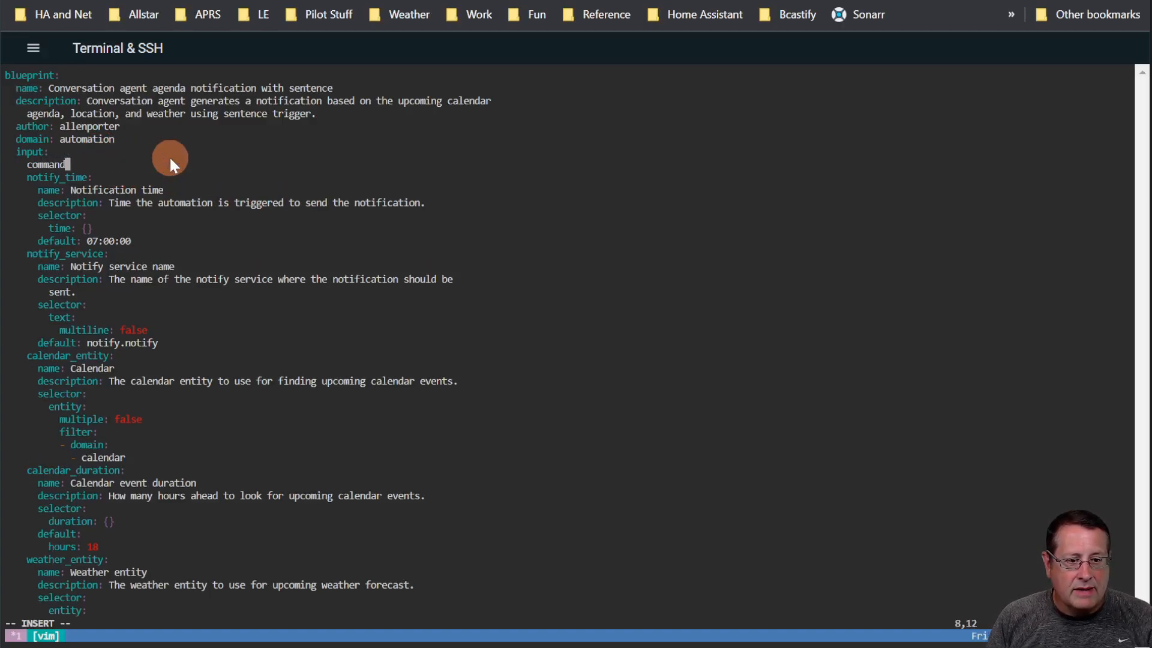
{"action": "type", "text": "_sentence:"}
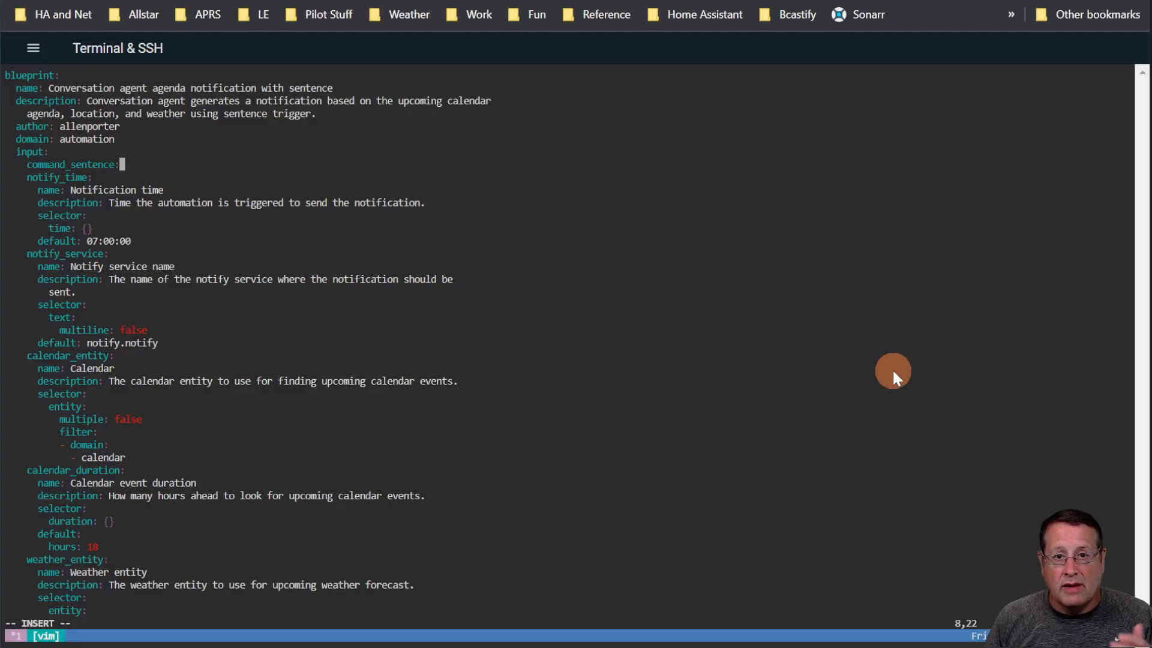
{"action": "key", "text": "Return"}
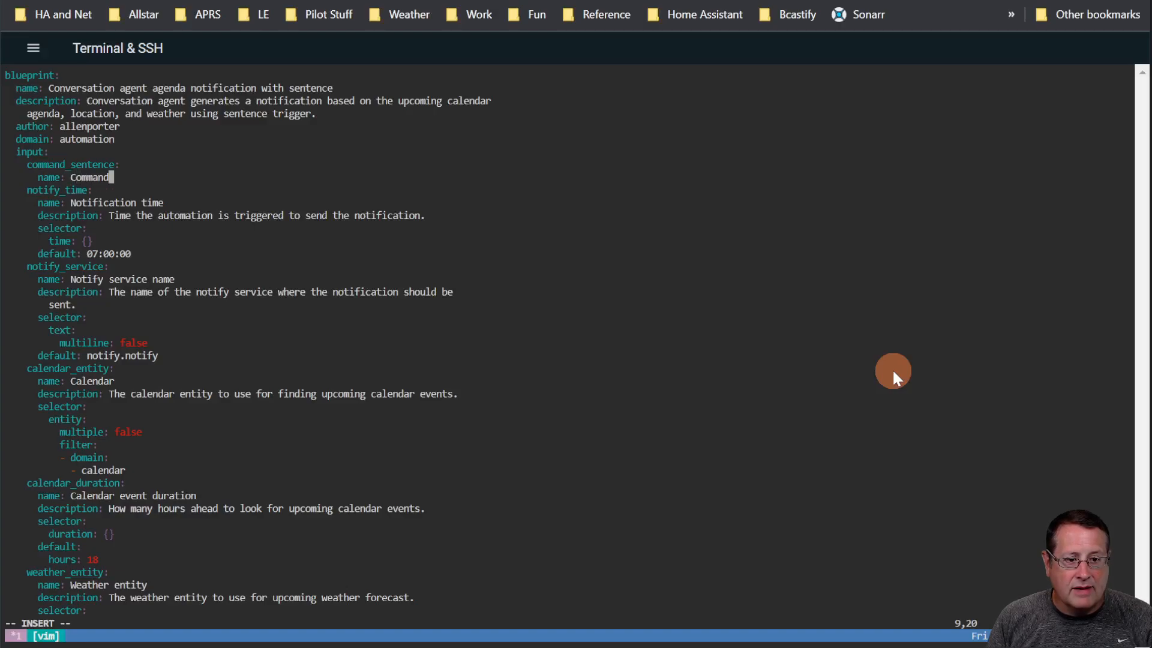
{"action": "type", "text": "name: Command Sentence"}
{"action": "key", "text": "Return"}
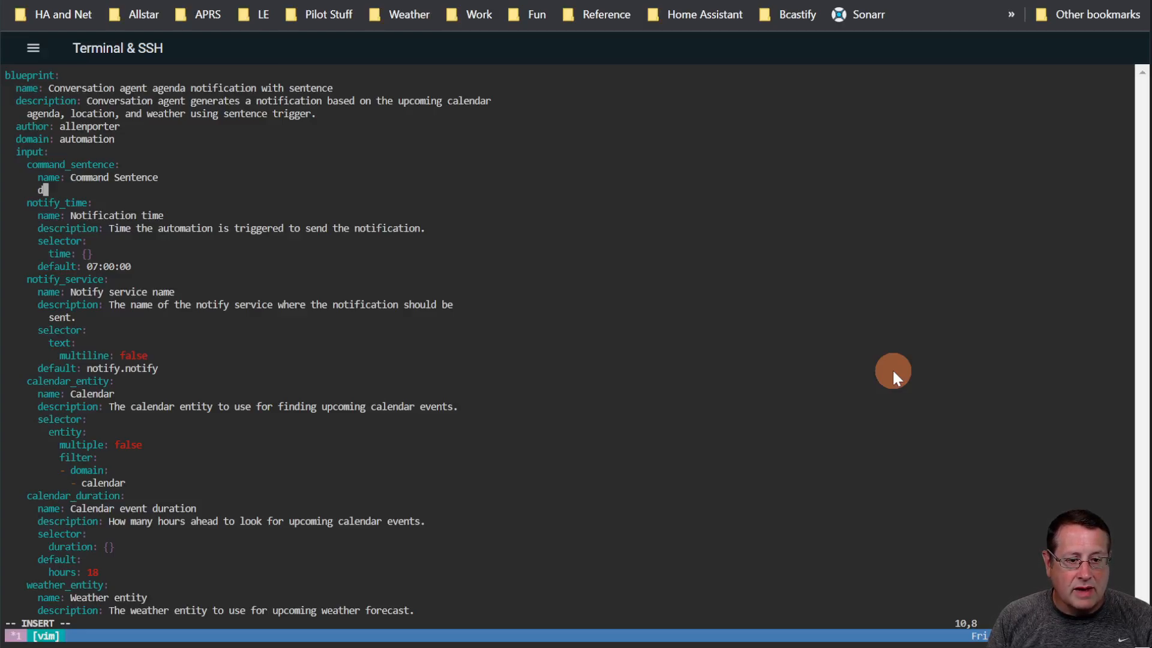
Give the command_sentence input the description "Sentence to listen for".
{"action": "type", "text": "d"}
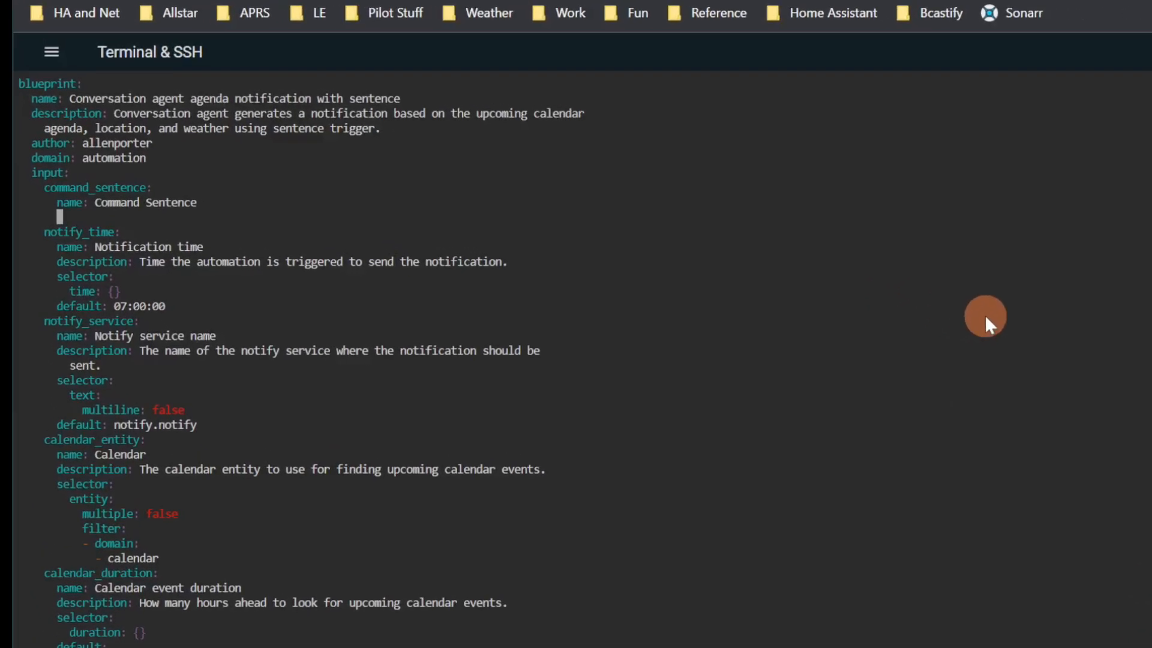
{"action": "type", "text": "esc"}
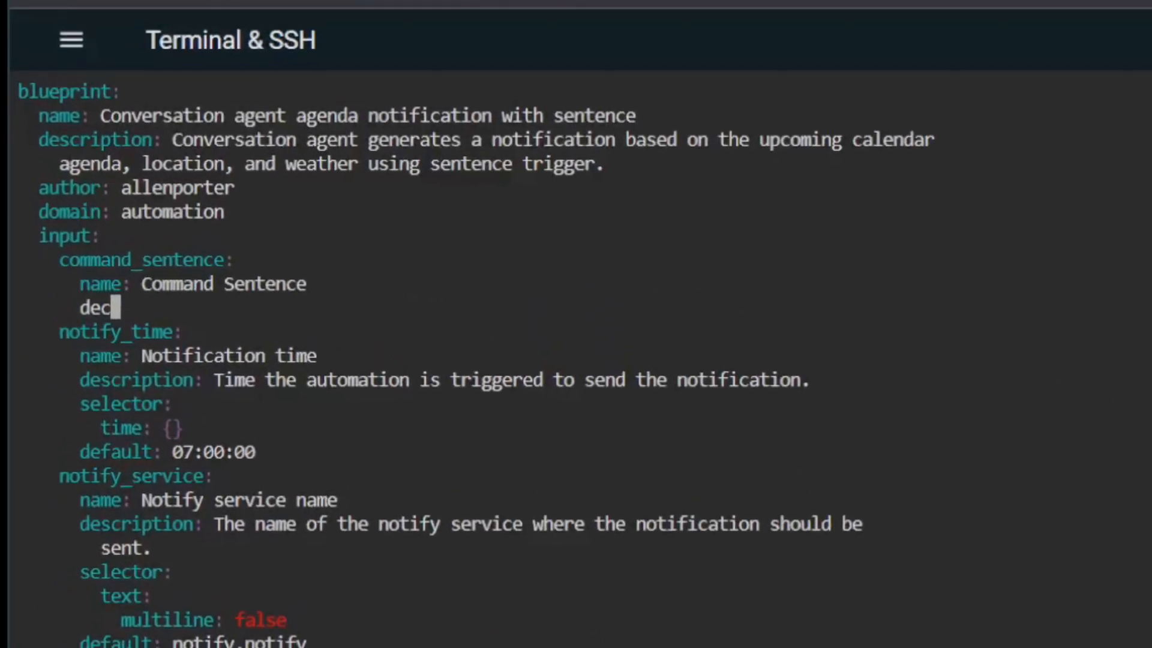
{"action": "type", "text": "ritp"}
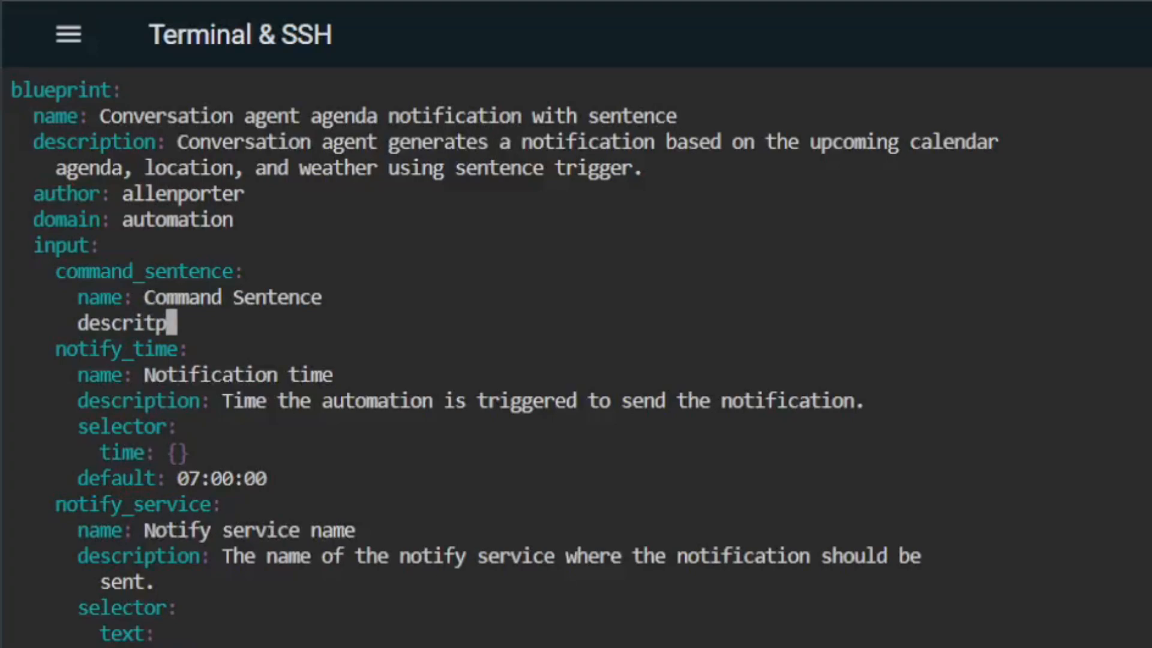
{"action": "key", "text": "BackSpace"}
{"action": "key", "text": "BackSpace"}
{"action": "type", "text": "ption: "}
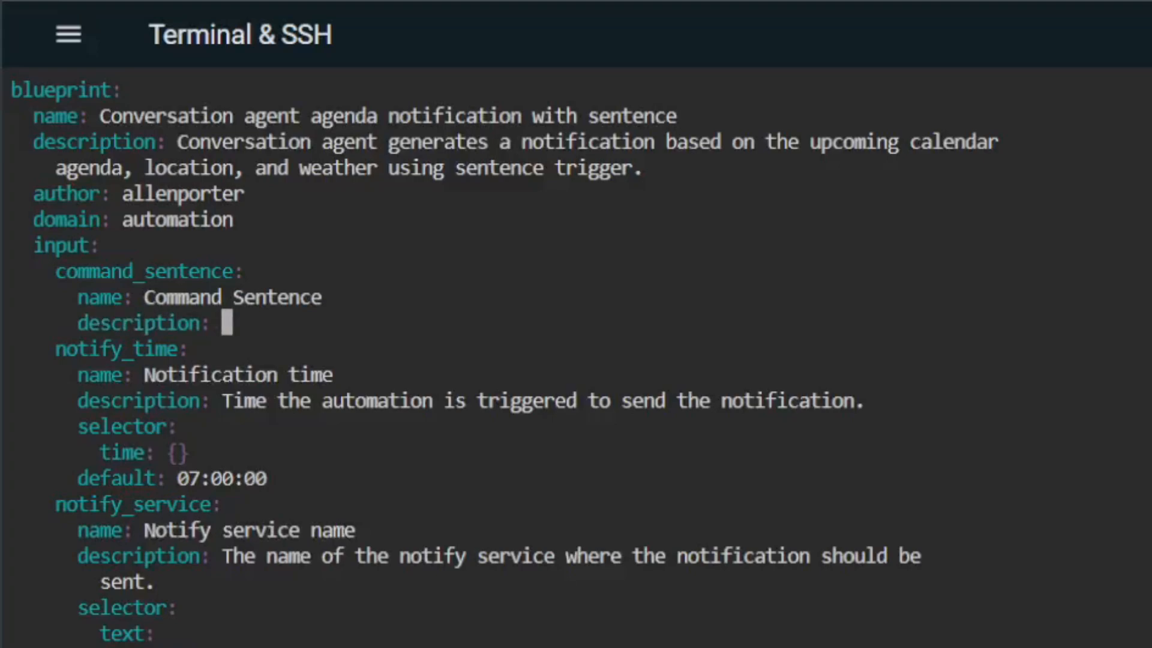
{"action": "type", "text": "Sentence to "}
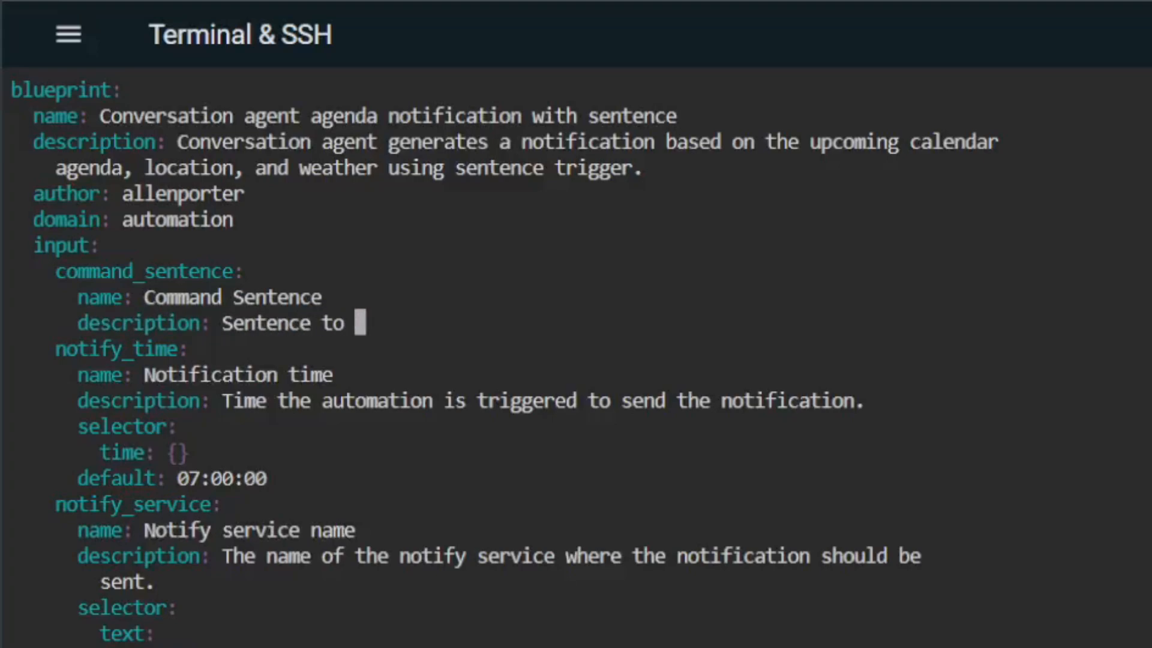
{"action": "type", "text": "listen for"}
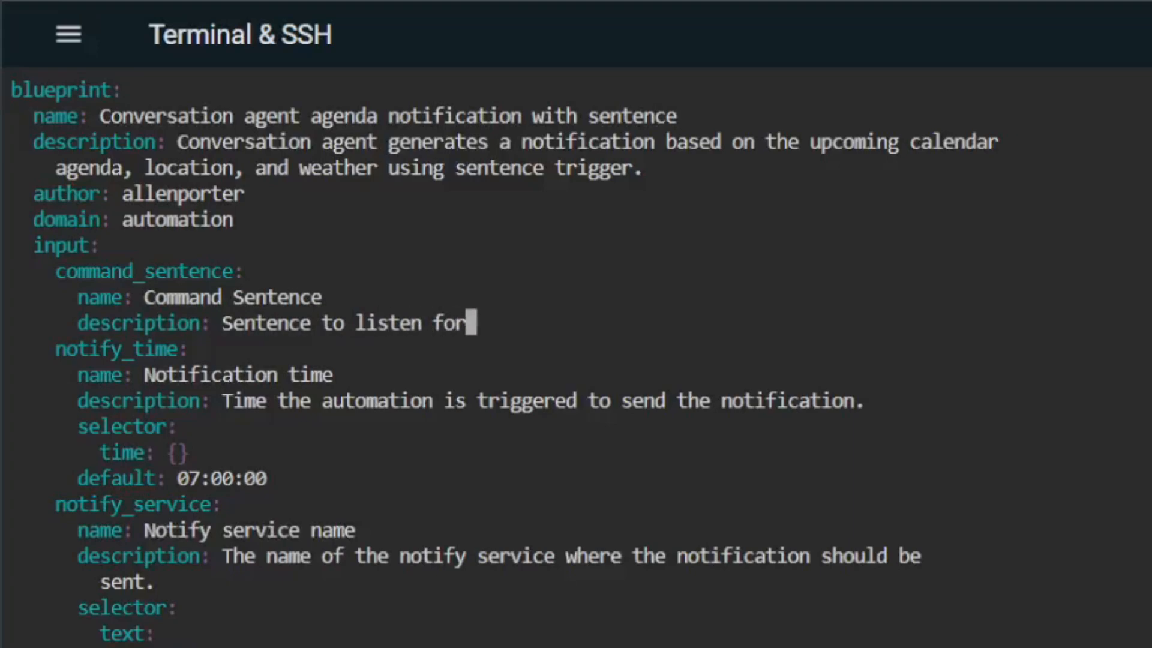
Add the default value "Tell me my day", in double quotes, to the command_sentence input.
{"action": "key", "text": "Return"}
{"action": "key", "text": "BackSpace"}
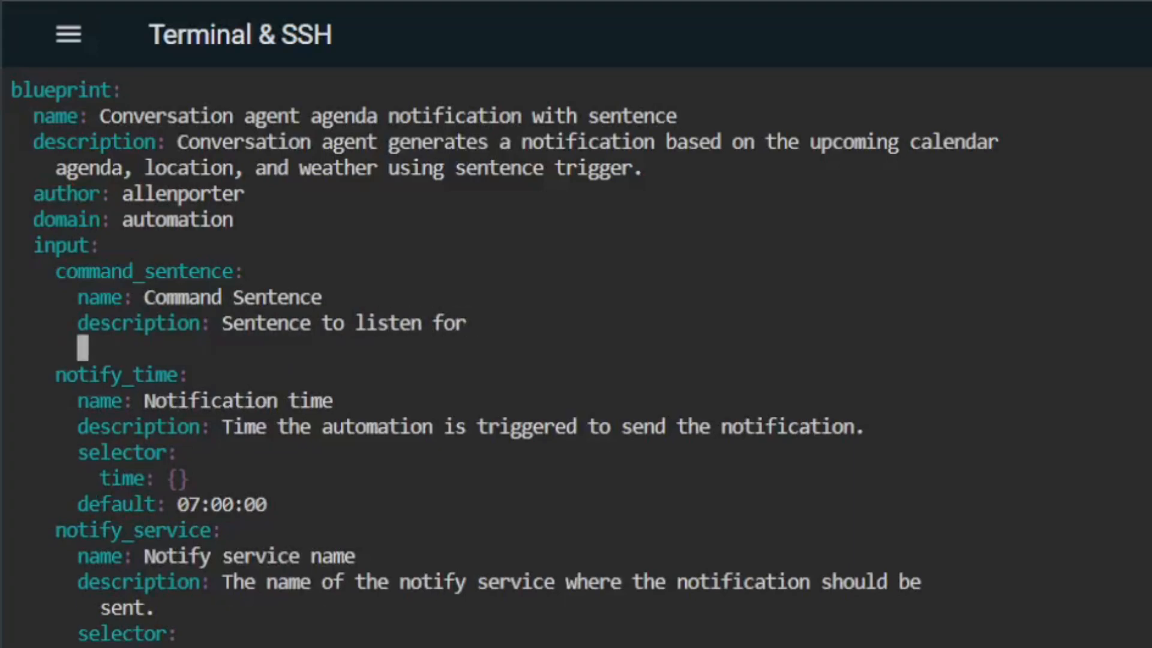
{"action": "type", "text": "defaul"}
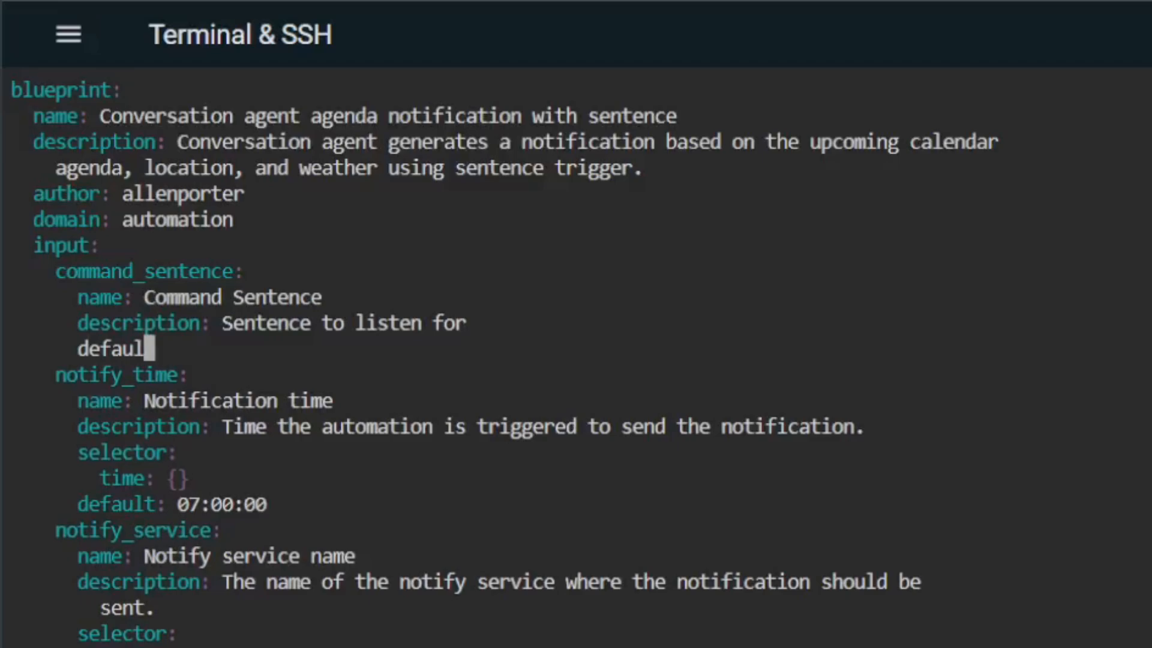
{"action": "type", "text": "t:"}
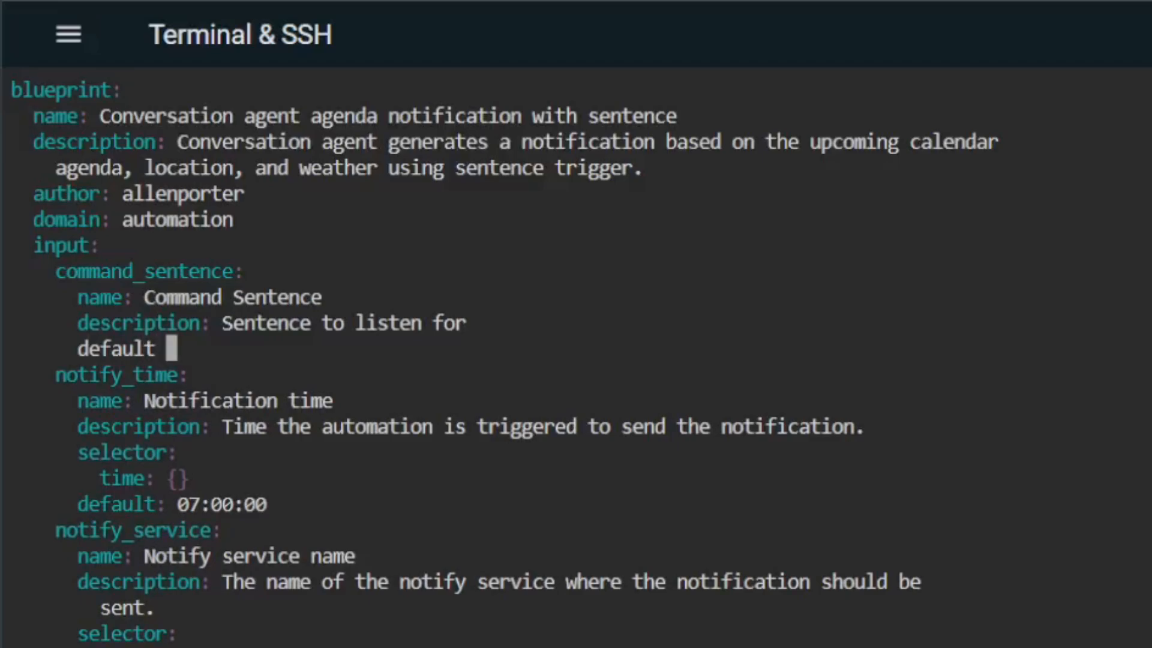
{"action": "key", "text": "BackSpace"}
{"action": "type", "text": ": \""}
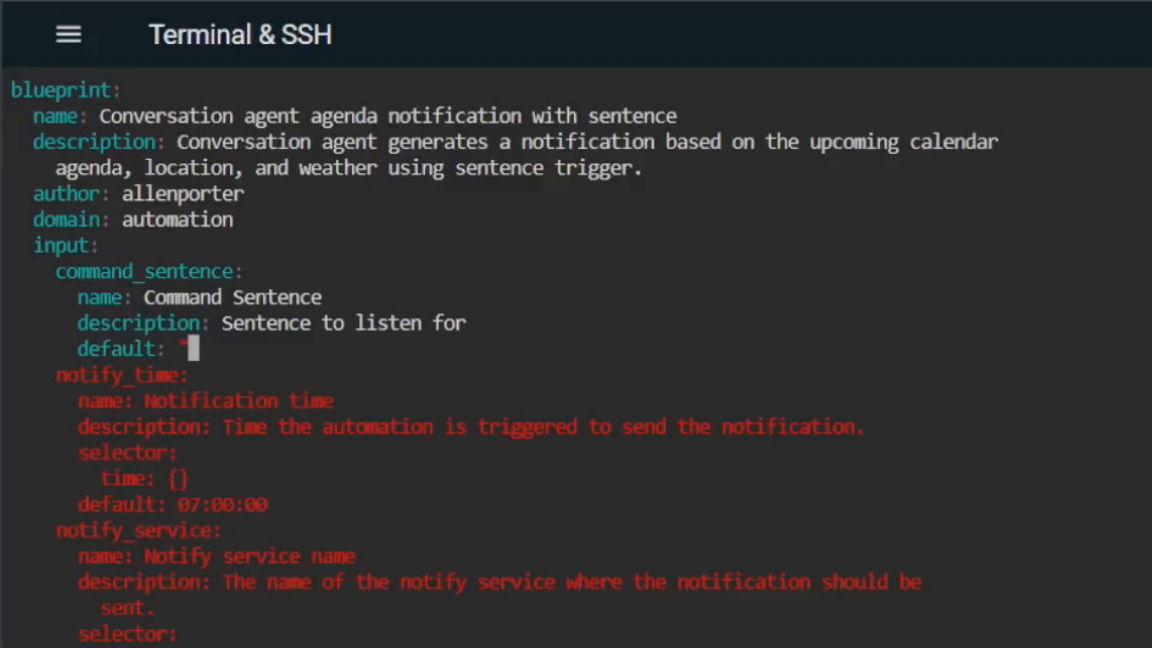
{"action": "type", "text": "Tell me"}
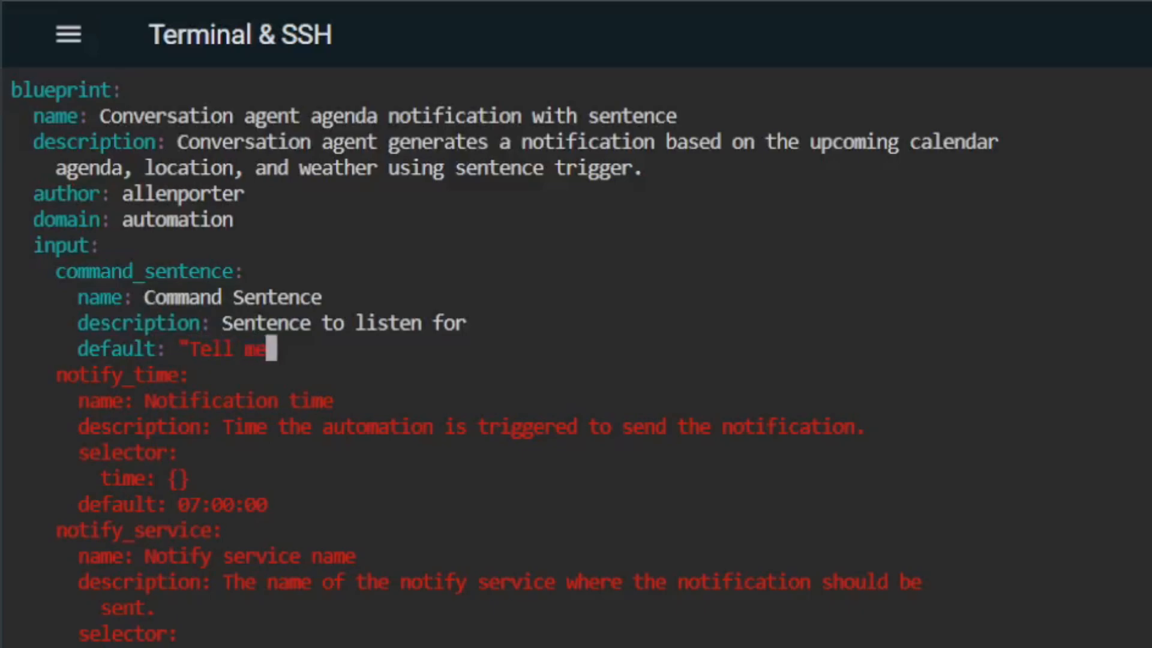
{"action": "type", "text": " my day\""}
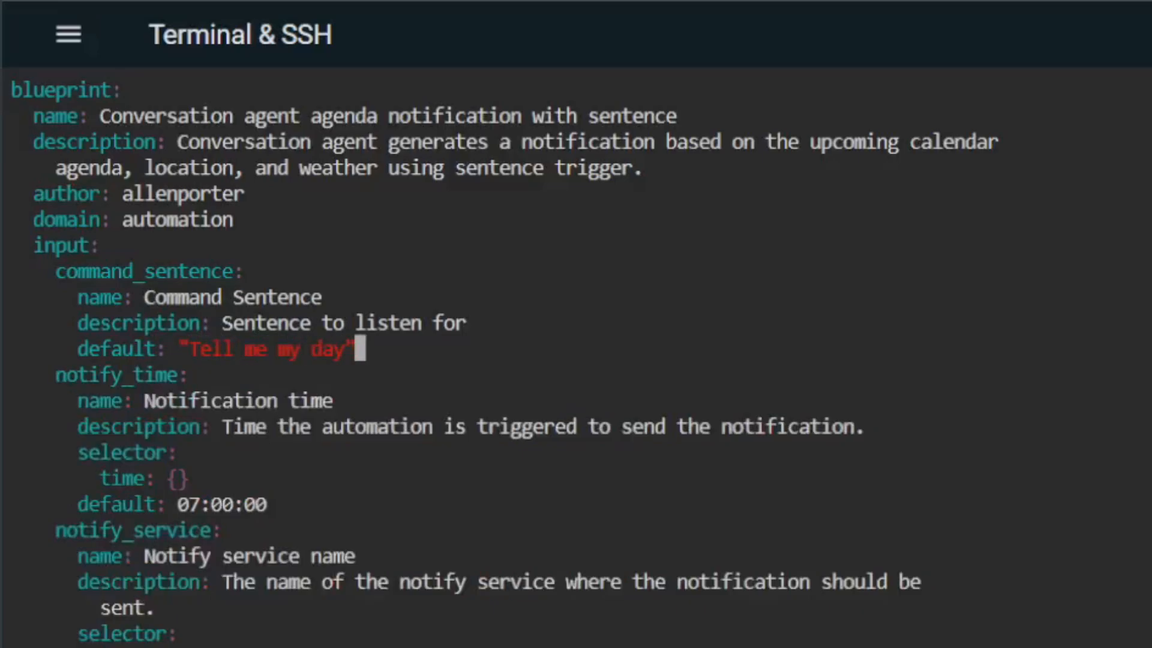
Delete the entire notify_time entry, from its heading through its default value, from the blueprint's input section.
{"action": "key", "text": "Down"}
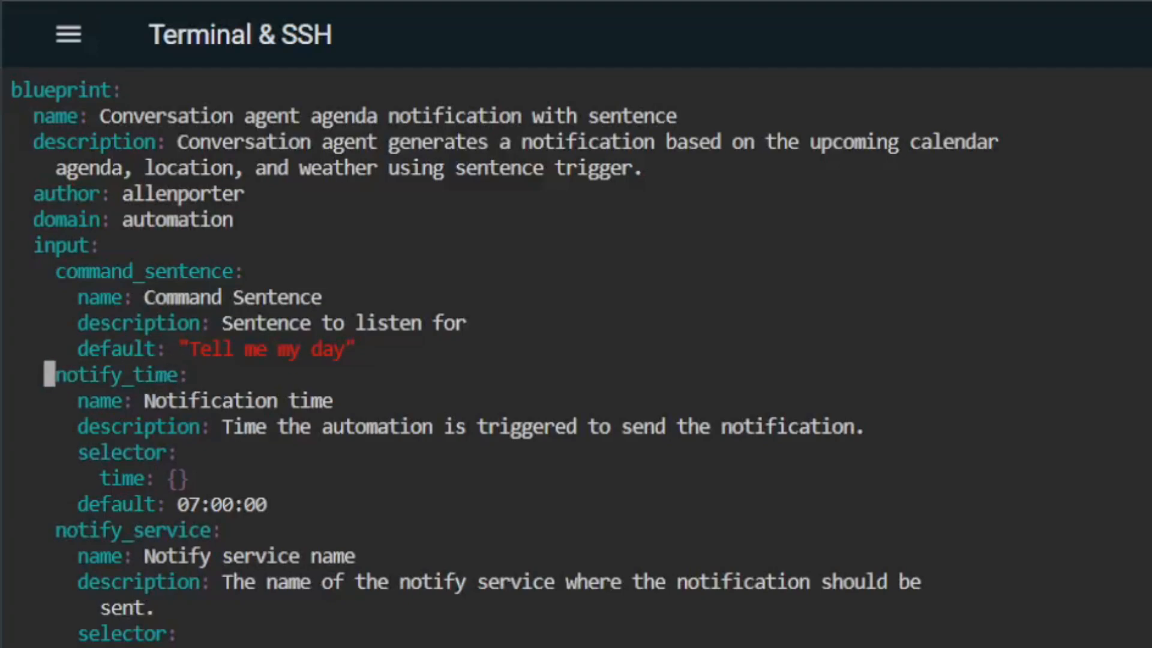
{"action": "key", "text": "d"}
{"action": "key", "text": "d"}
{"action": "key", "text": "d"}
{"action": "key", "text": "d"}
{"action": "key", "text": "d"}
{"action": "key", "text": "d"}
{"action": "key", "text": "d"}
{"action": "key", "text": "d"}
{"action": "key", "text": "d"}
{"action": "key", "text": "d"}
{"action": "key", "text": "d"}
{"action": "key", "text": "d"}
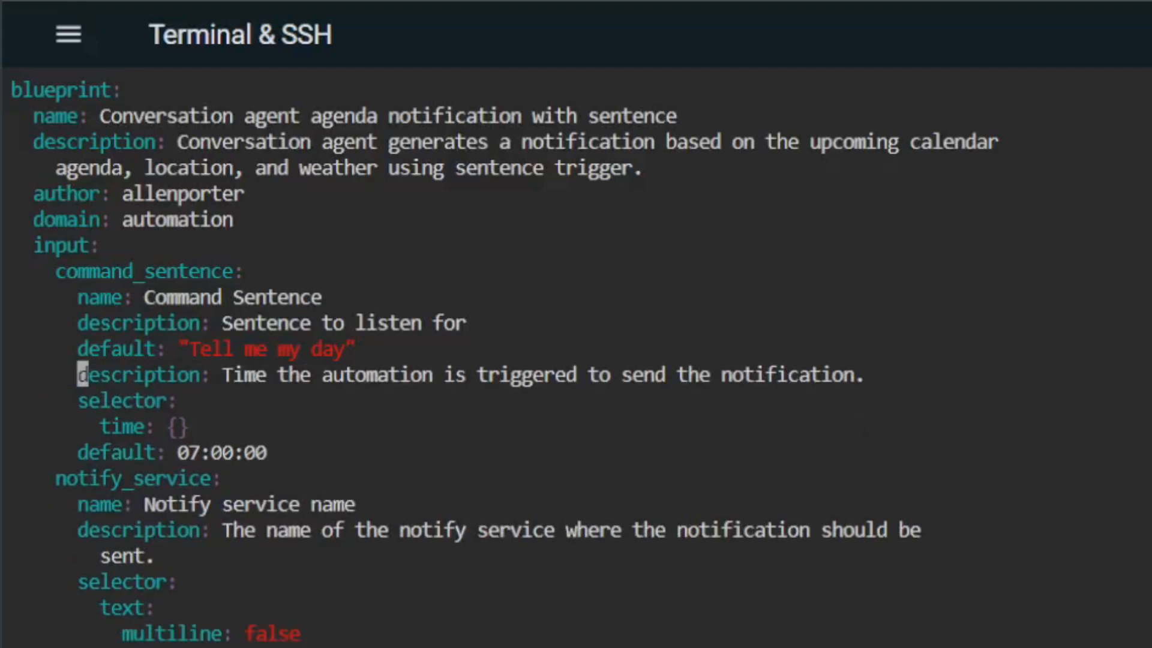
{"action": "key", "text": "Up"}
{"action": "key", "text": "Up"}
{"action": "key", "text": "Up"}
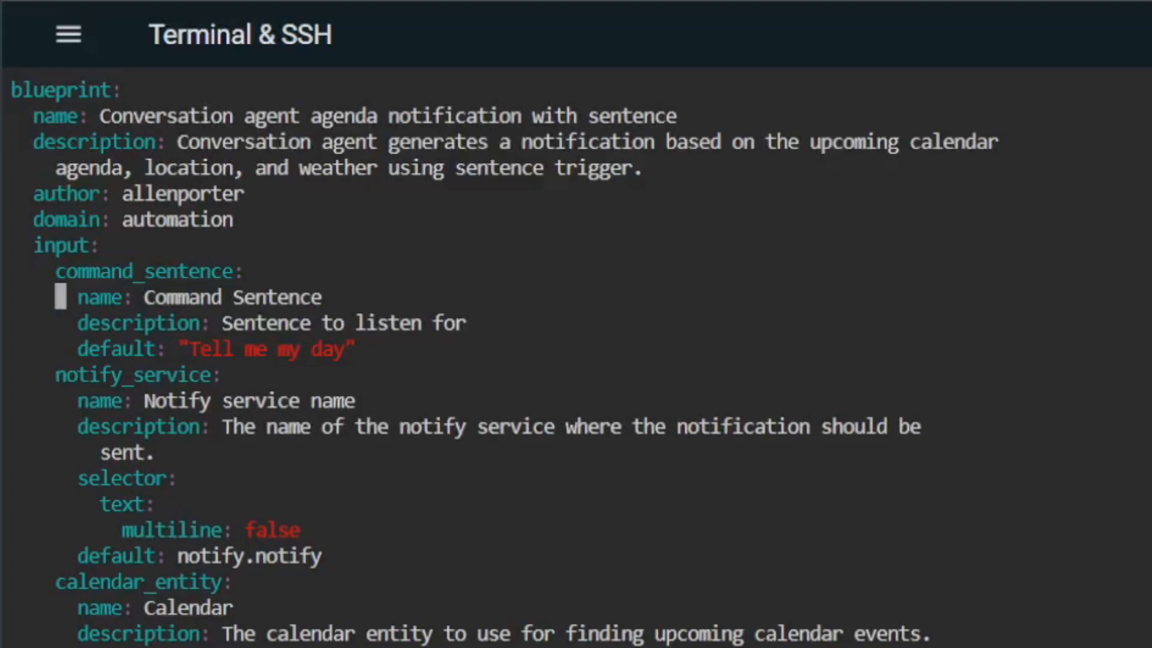
Set the platform in the blueprint's trigger section to conversation.
{"action": "key", "text": "Down"}
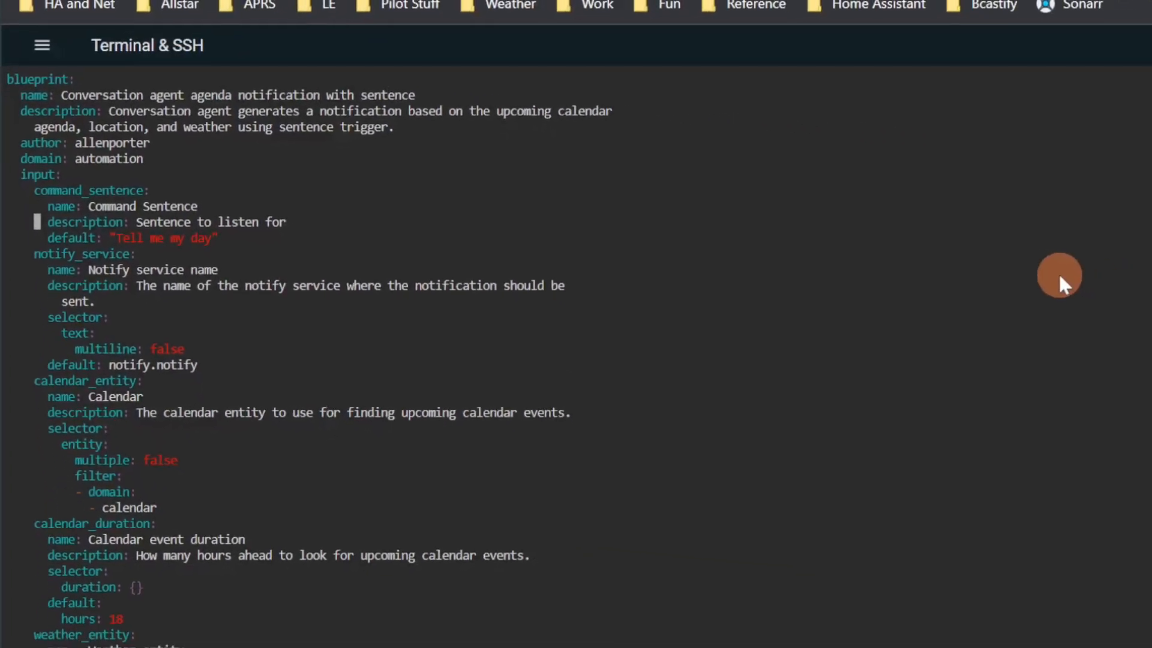
{"action": "key", "text": "Down"}
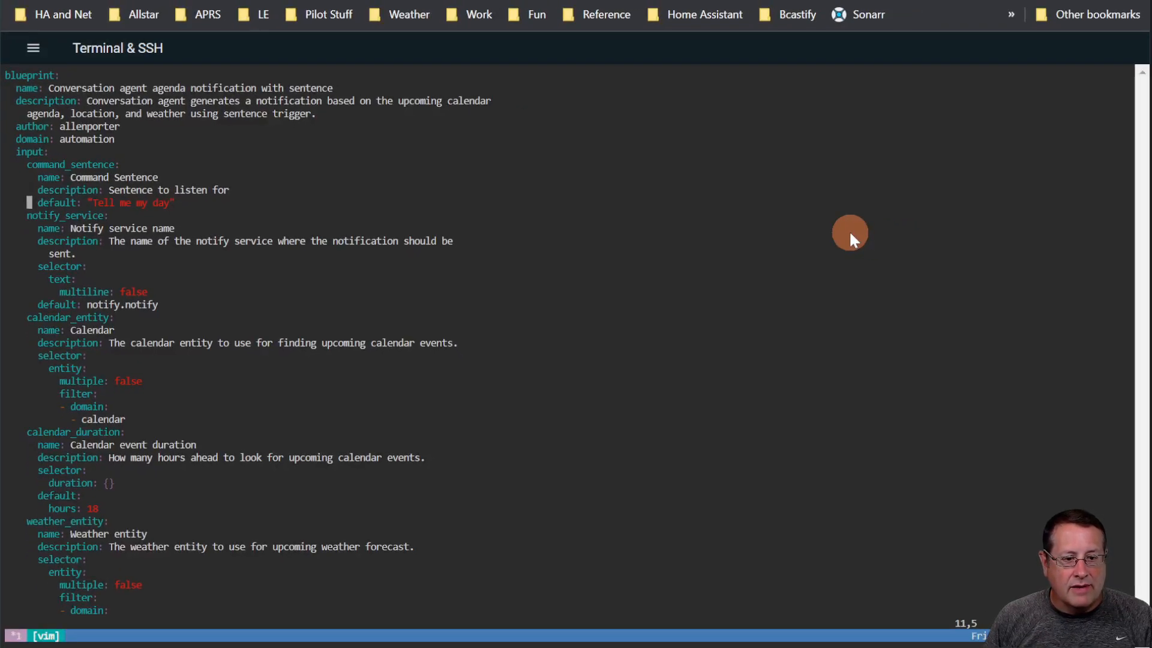
{"action": "key", "text": "Down"}
{"action": "key", "text": "Down"}
{"action": "key", "text": "Down"}
{"action": "key", "text": "Down"}
{"action": "key", "text": "Down"}
{"action": "key", "text": "Down"}
{"action": "key", "text": "Down"}
{"action": "key", "text": "Down"}
{"action": "key", "text": "Down"}
{"action": "key", "text": "Down"}
{"action": "key", "text": "Down"}
{"action": "key", "text": "Down"}
{"action": "key", "text": "Down"}
{"action": "key", "text": "Down"}
{"action": "key", "text": "Down"}
{"action": "key", "text": "Down"}
{"action": "key", "text": "Down"}
{"action": "key", "text": "Down"}
{"action": "key", "text": "Down"}
{"action": "key", "text": "Down"}
{"action": "key", "text": "Down"}
{"action": "key", "text": "Down"}
{"action": "key", "text": "Down"}
{"action": "key", "text": "Down"}
{"action": "key", "text": "Down"}
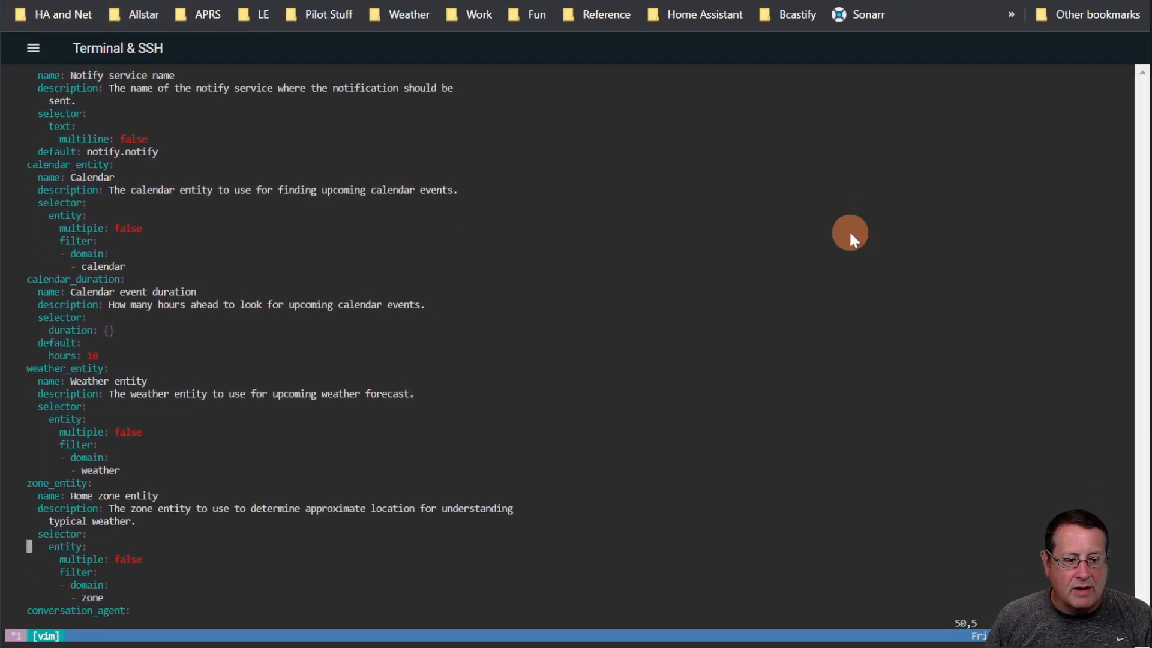
{"action": "key", "text": "Down"}
{"action": "key", "text": "Down"}
{"action": "key", "text": "Down"}
{"action": "key", "text": "Down"}
{"action": "key", "text": "Down"}
{"action": "key", "text": "Down"}
{"action": "key", "text": "Down"}
{"action": "key", "text": "Down"}
{"action": "key", "text": "Down"}
{"action": "key", "text": "Down"}
{"action": "key", "text": "Down"}
{"action": "key", "text": "Down"}
{"action": "key", "text": "Down"}
{"action": "key", "text": "Down"}
{"action": "key", "text": "Down"}
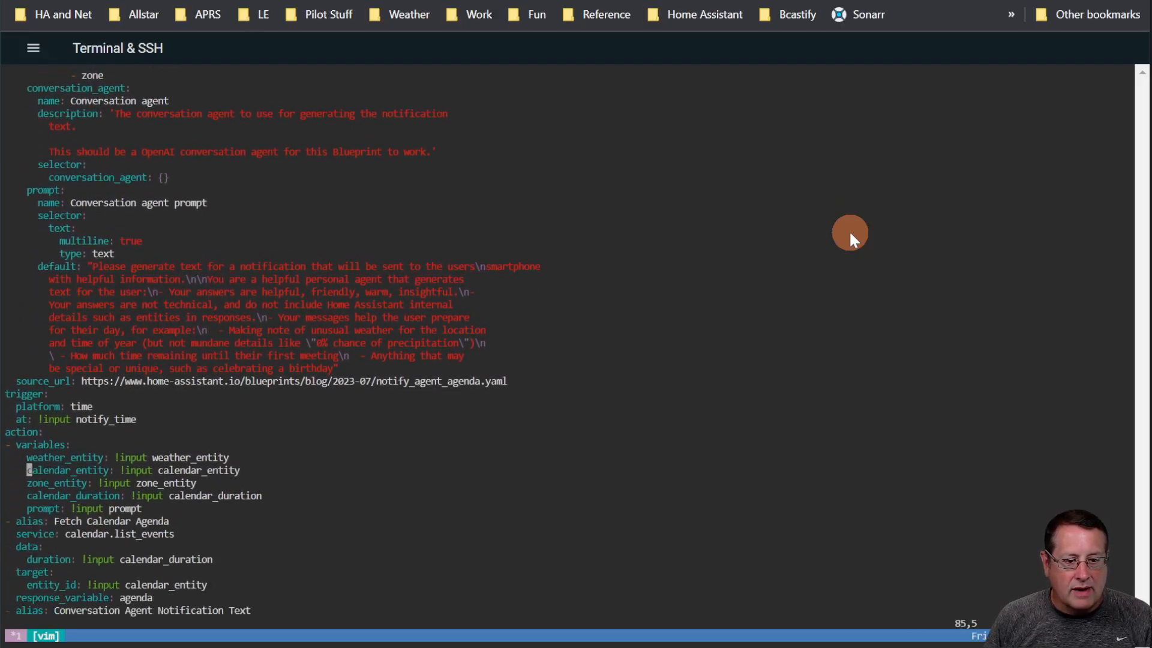
{"action": "key", "text": "Up"}
{"action": "key", "text": "Up"}
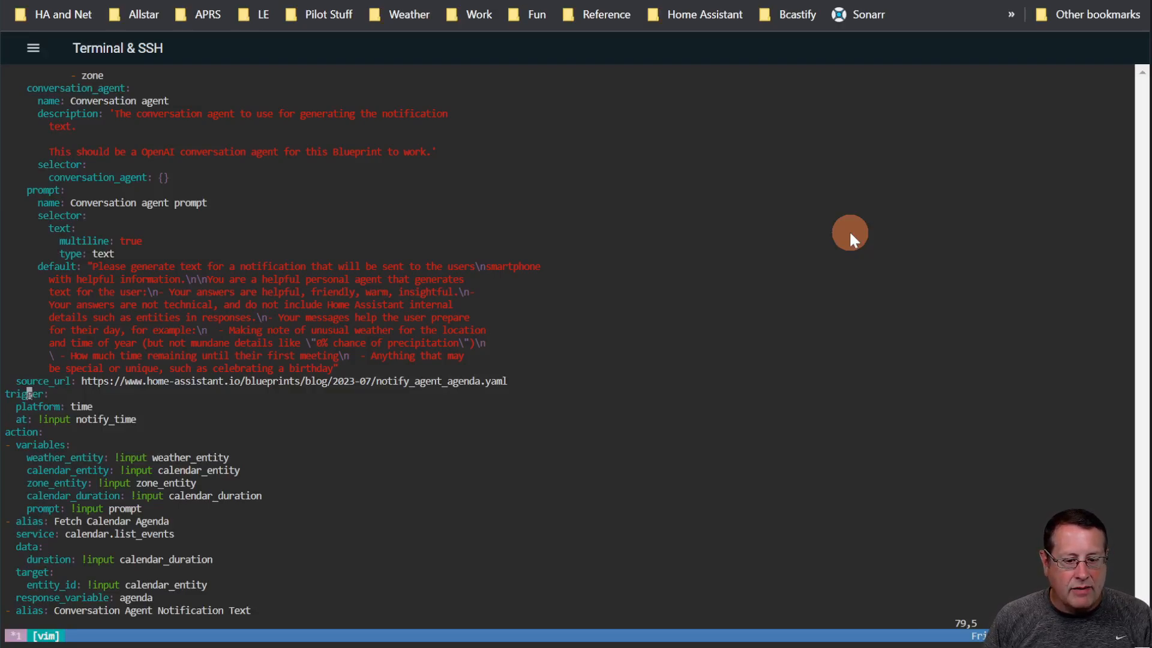
{"action": "key", "text": "Down"}
{"action": "key", "text": "End"}
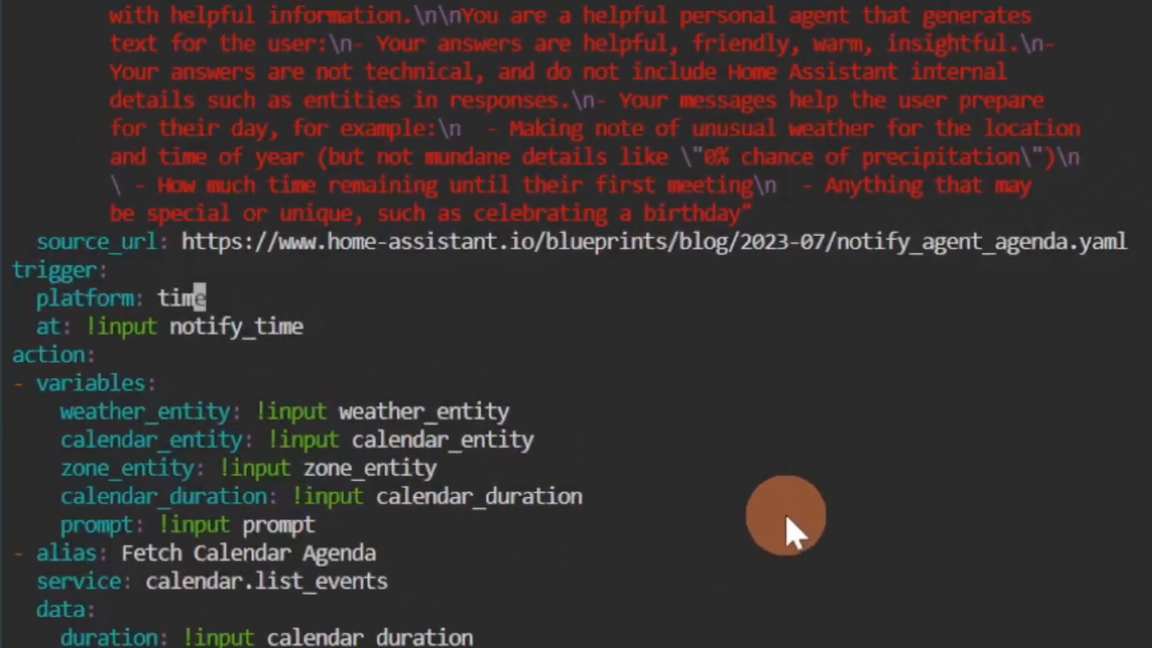
{"action": "key", "text": "Up"}
{"action": "key", "text": "Down"}
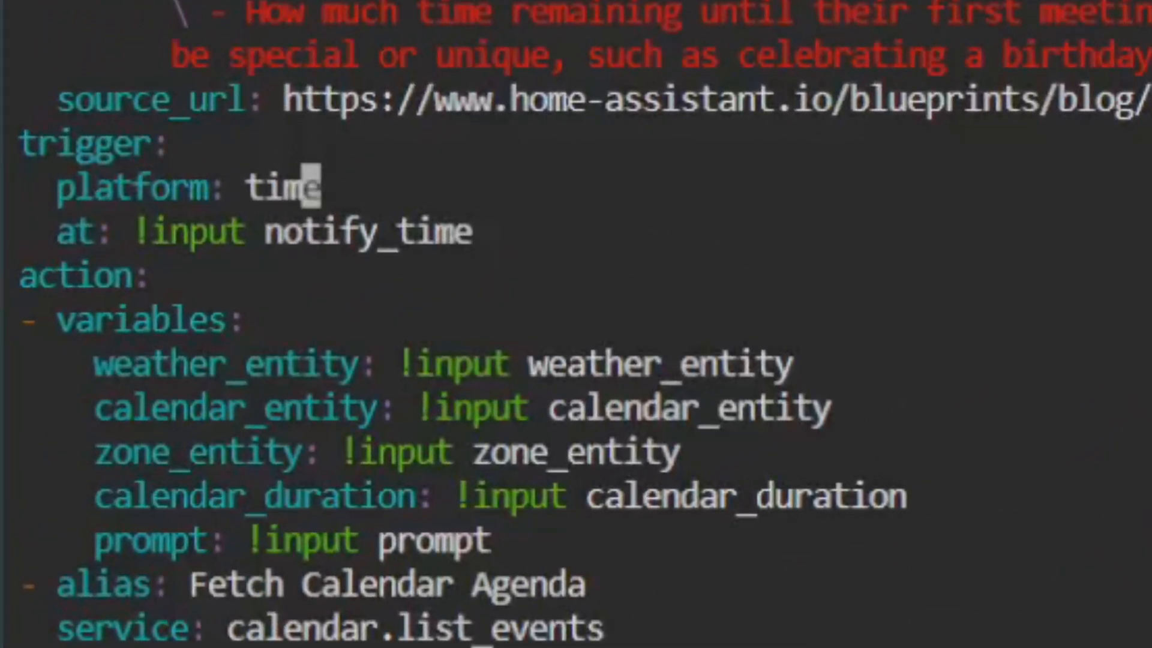
{"action": "key", "text": "b"}
{"action": "key", "text": "x"}
{"action": "key", "text": "x"}
{"action": "key", "text": "x"}
{"action": "key", "text": "x"}
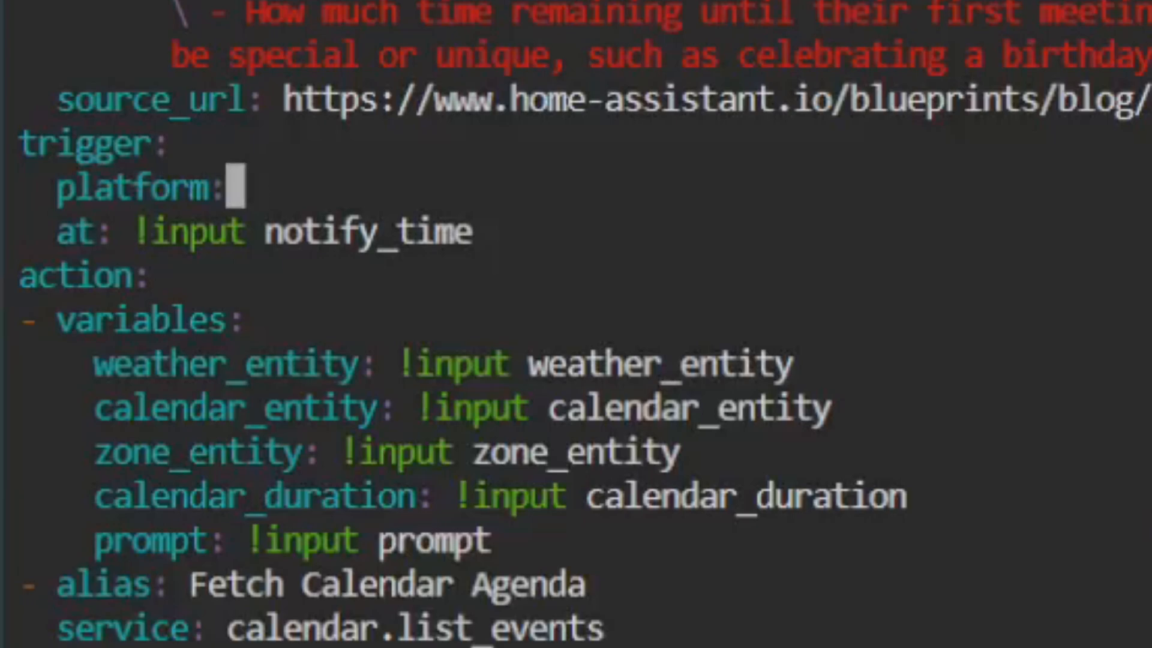
{"action": "key", "text": "space"}
{"action": "key", "text": "k"}
{"action": "key", "text": "l"}
{"action": "key", "text": "l"}
{"action": "key", "text": "l"}
{"action": "key", "text": "l"}
{"action": "key", "text": "l"}
{"action": "key", "text": "l"}
{"action": "key", "text": "l"}
{"action": "key", "text": "l"}
{"action": "key", "text": "l"}
{"action": "key", "text": "l"}
{"action": "key", "text": "l"}
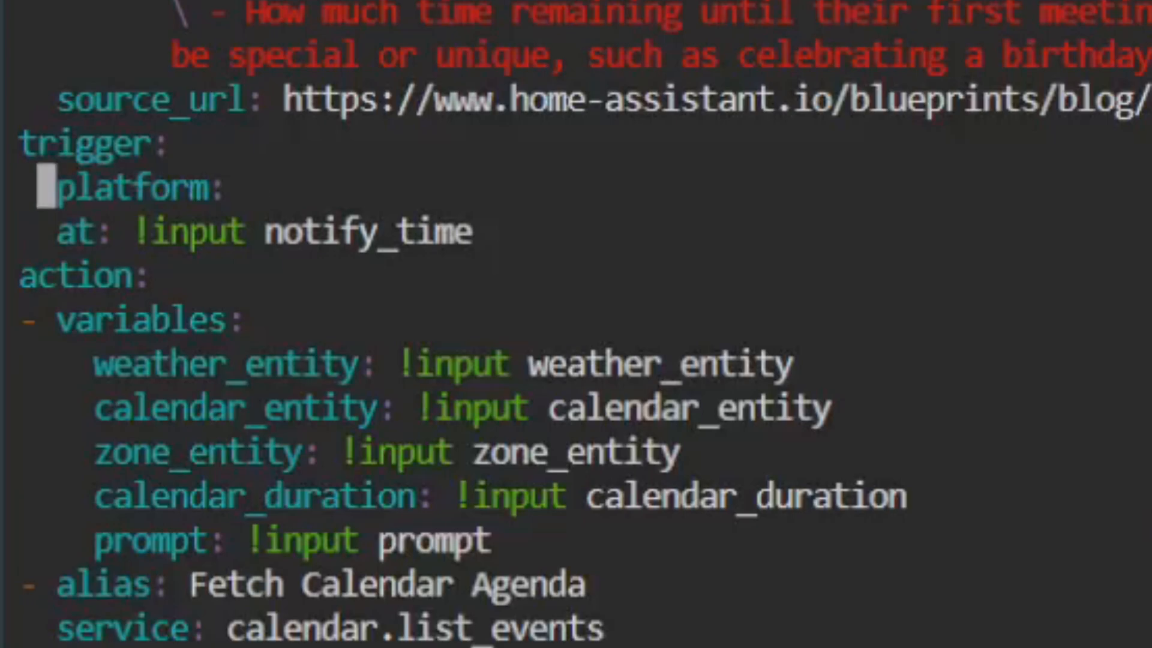
{"action": "type", "text": "atform: c"}
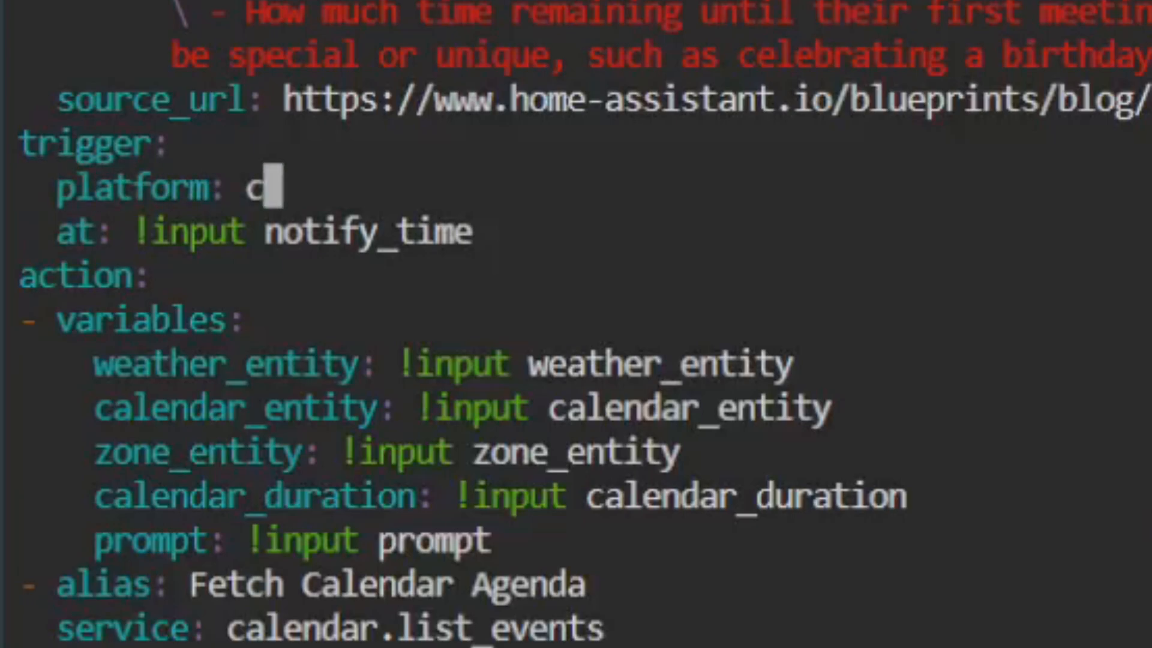
{"action": "type", "text": "onversation"}
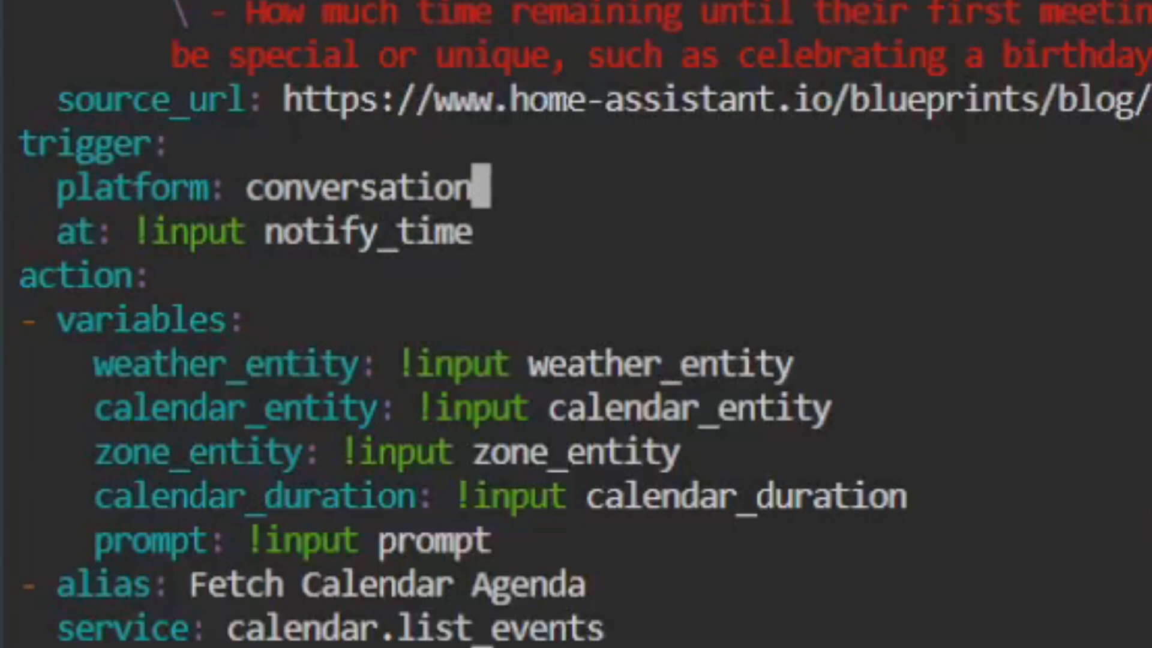
Replace the trigger's "at" key with "command:", keeping the !input tag after it.
{"action": "key", "text": "Down"}
{"action": "key", "text": "Left"}
{"action": "key", "text": "Left"}
{"action": "key", "text": "Left"}
{"action": "key", "text": "Left"}
{"action": "key", "text": "Left"}
{"action": "key", "text": "Left"}
{"action": "key", "text": "Left"}
{"action": "key", "text": "Left"}
{"action": "key", "text": "Left"}
{"action": "key", "text": "Left"}
{"action": "key", "text": "Left"}
{"action": "key", "text": "Left"}
{"action": "key", "text": "Left"}
{"action": "key", "text": "Left"}
{"action": "key", "text": "Left"}
{"action": "key", "text": "Left"}
{"action": "key", "text": "Left"}
{"action": "key", "text": "Left"}
{"action": "key", "text": "Left"}
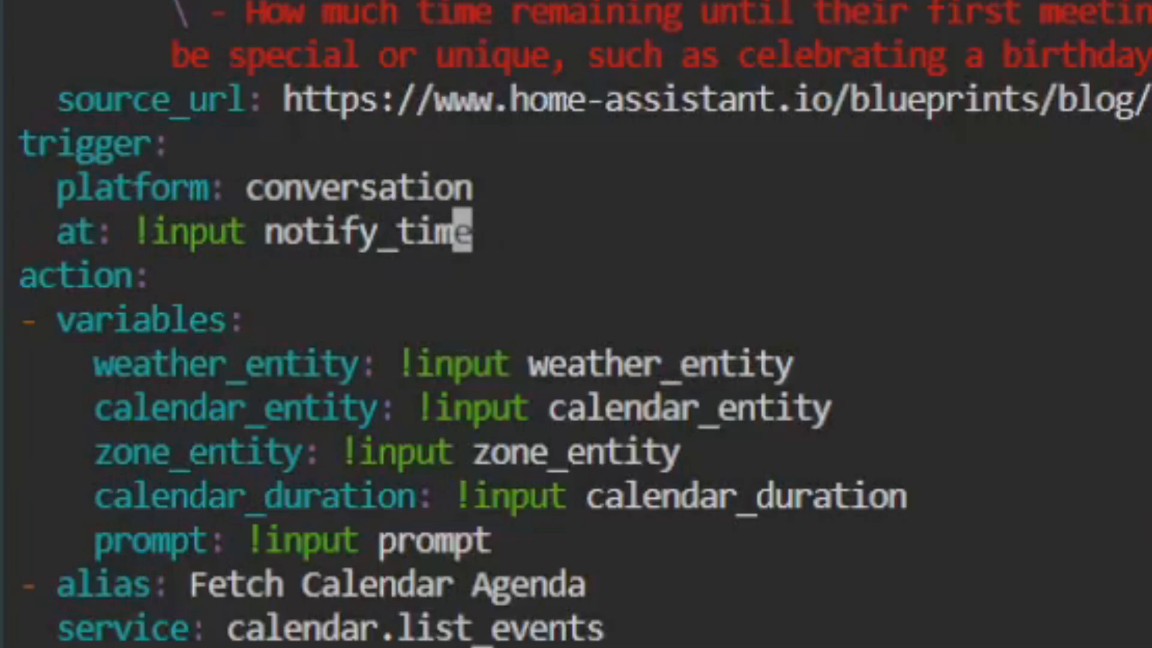
{"action": "key", "text": "BackSpace"}
{"action": "key", "text": "BackSpace"}
{"action": "key", "text": "BackSpace"}
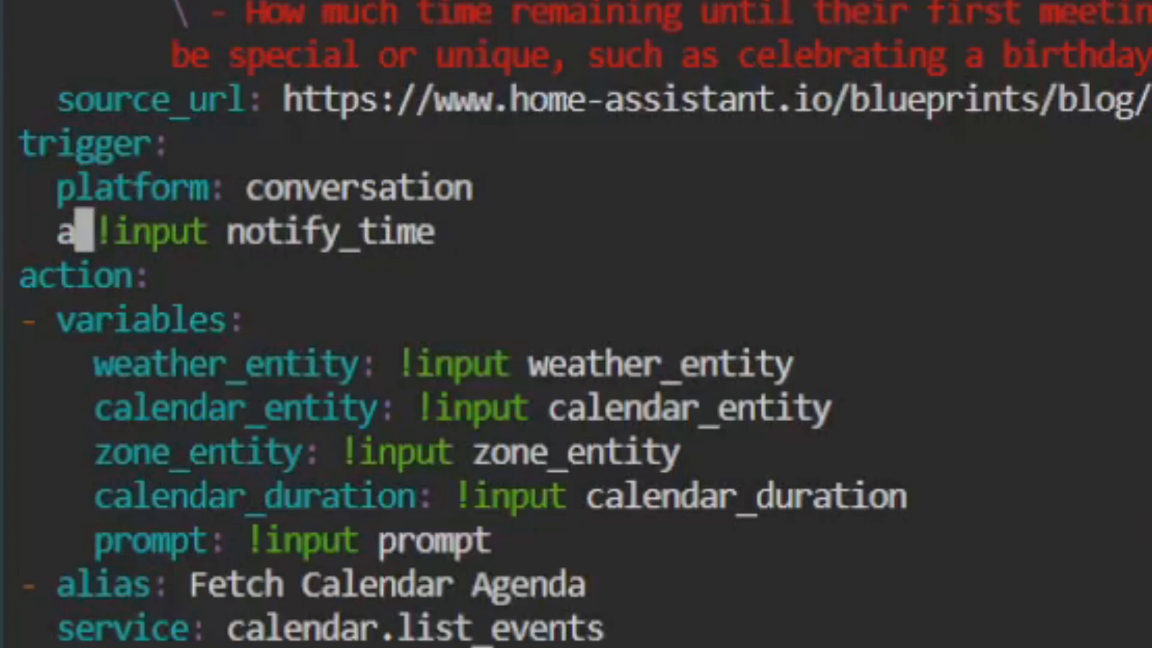
{"action": "type", "text": "command:"}
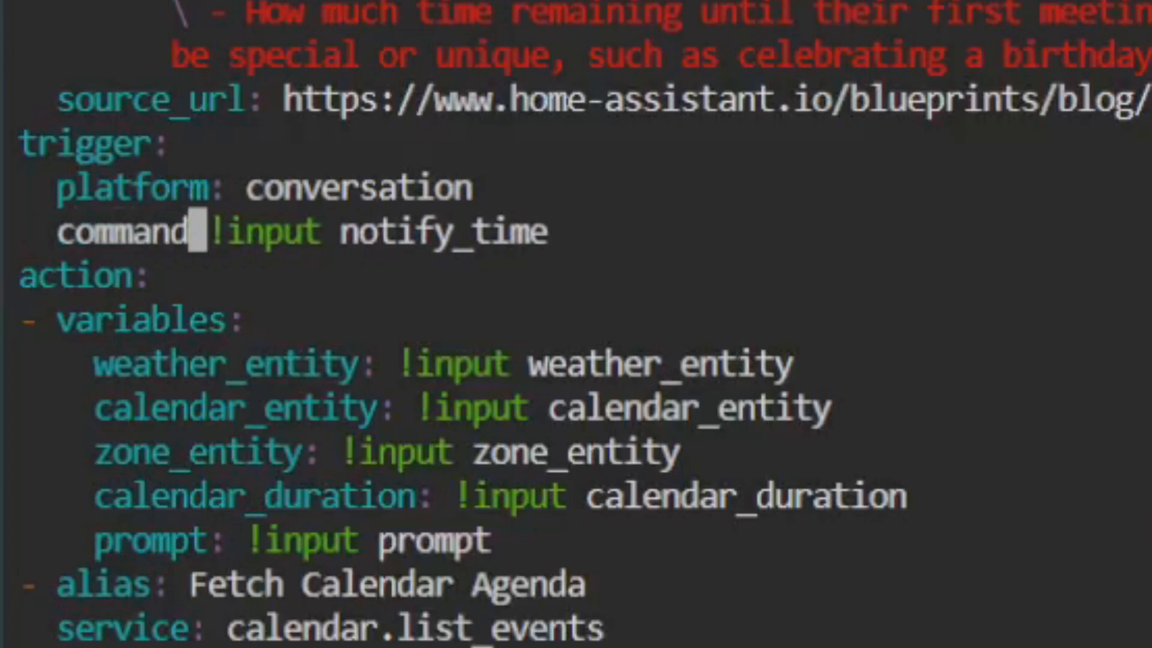
Replace notify_time in the trigger's command line so it reads "command: !input command_sentence".
{"action": "key", "text": "Right"}
{"action": "key", "text": "Right"}
{"action": "key", "text": "Right"}
{"action": "key", "text": "Right"}
{"action": "key", "text": "Right"}
{"action": "key", "text": "Right"}
{"action": "key", "text": "Right"}
{"action": "key", "text": "Right"}
{"action": "key", "text": "Right"}
{"action": "key", "text": "Right"}
{"action": "key", "text": "Right"}
{"action": "key", "text": "Right"}
{"action": "key", "text": "Right"}
{"action": "key", "text": "Right"}
{"action": "key", "text": "Right"}
{"action": "key", "text": "Right"}
{"action": "key", "text": "Right"}
{"action": "key", "text": "Right"}
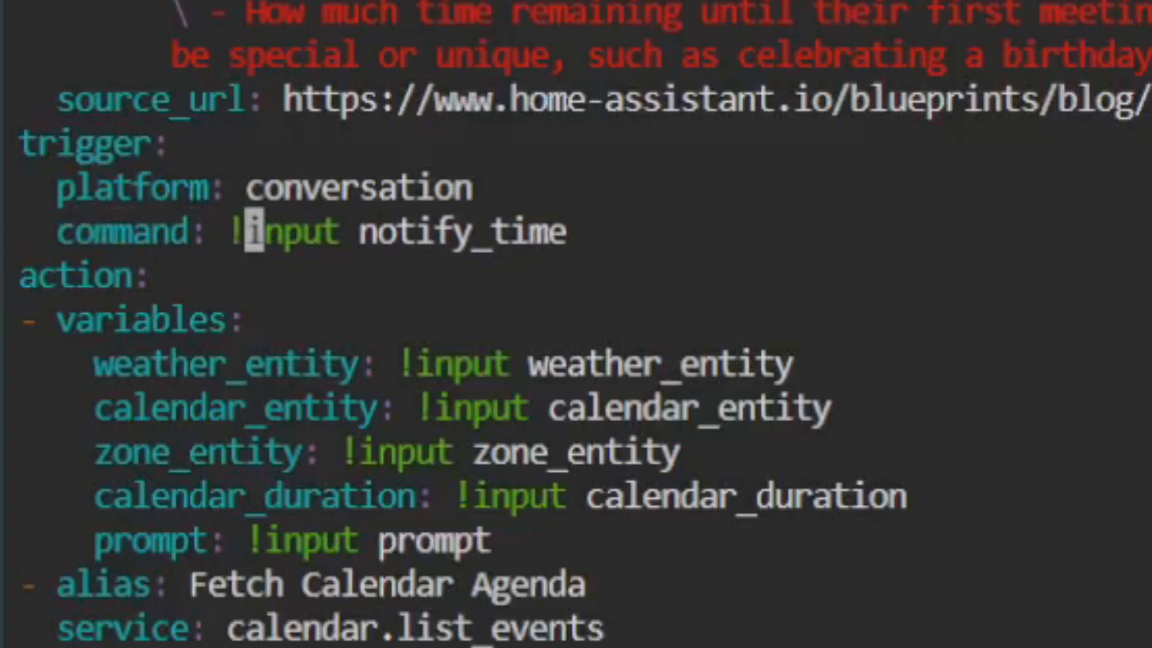
{"action": "key", "text": "BackSpace"}
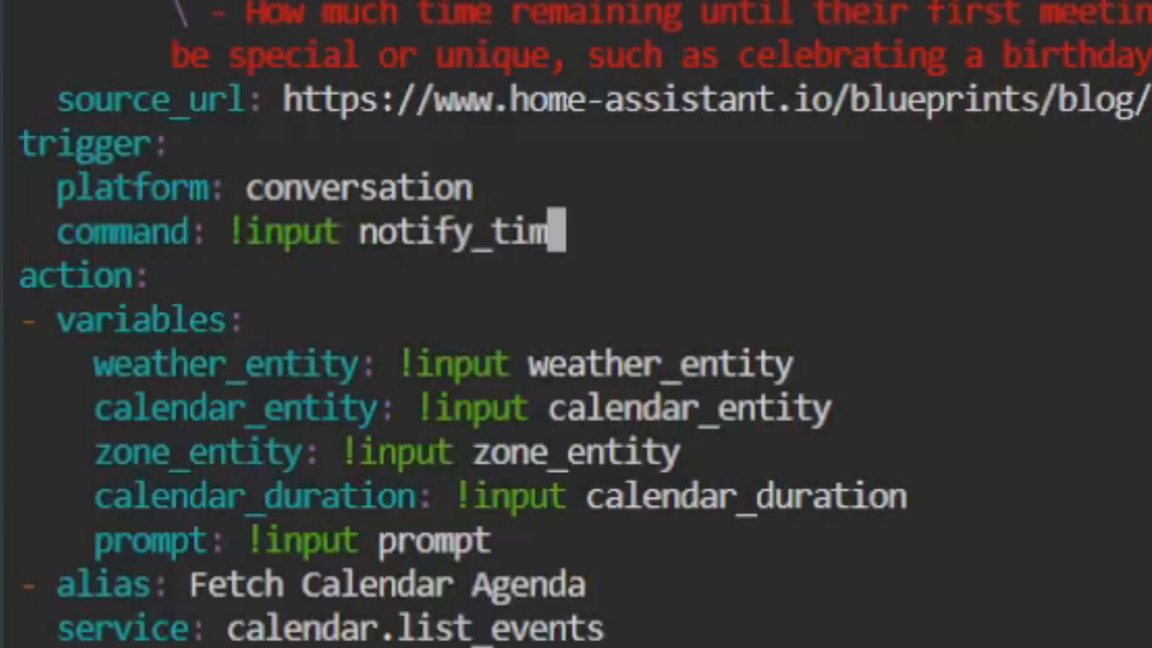
{"action": "key", "text": "BackSpace"}
{"action": "key", "text": "BackSpace"}
{"action": "key", "text": "BackSpace"}
{"action": "key", "text": "BackSpace"}
{"action": "key", "text": "BackSpace"}
{"action": "key", "text": "BackSpace"}
{"action": "key", "text": "BackSpace"}
{"action": "key", "text": "BackSpace"}
{"action": "key", "text": "BackSpace"}
{"action": "key", "text": "BackSpace"}
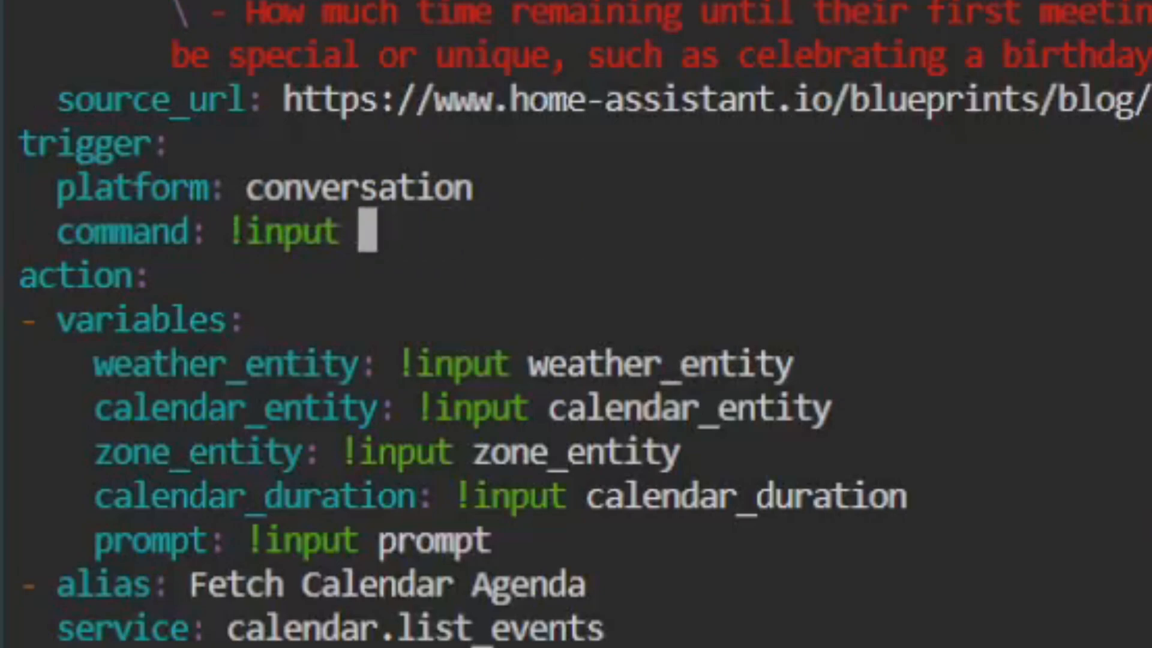
{"action": "type", "text": "command_sente"}
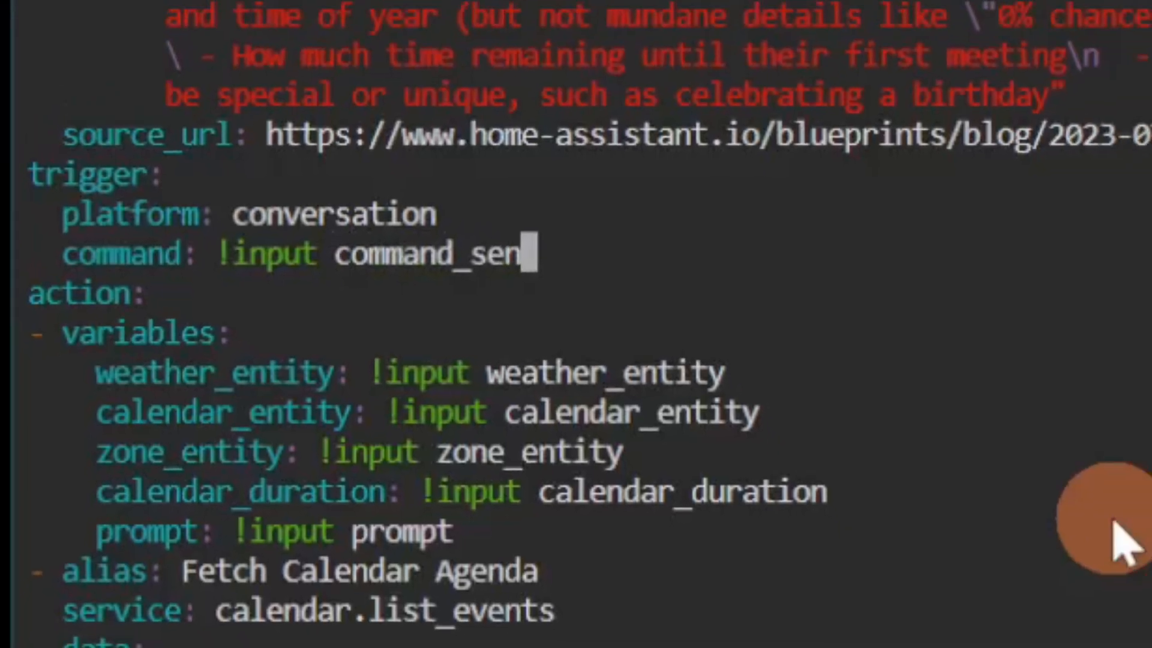
{"action": "type", "text": "nce"}
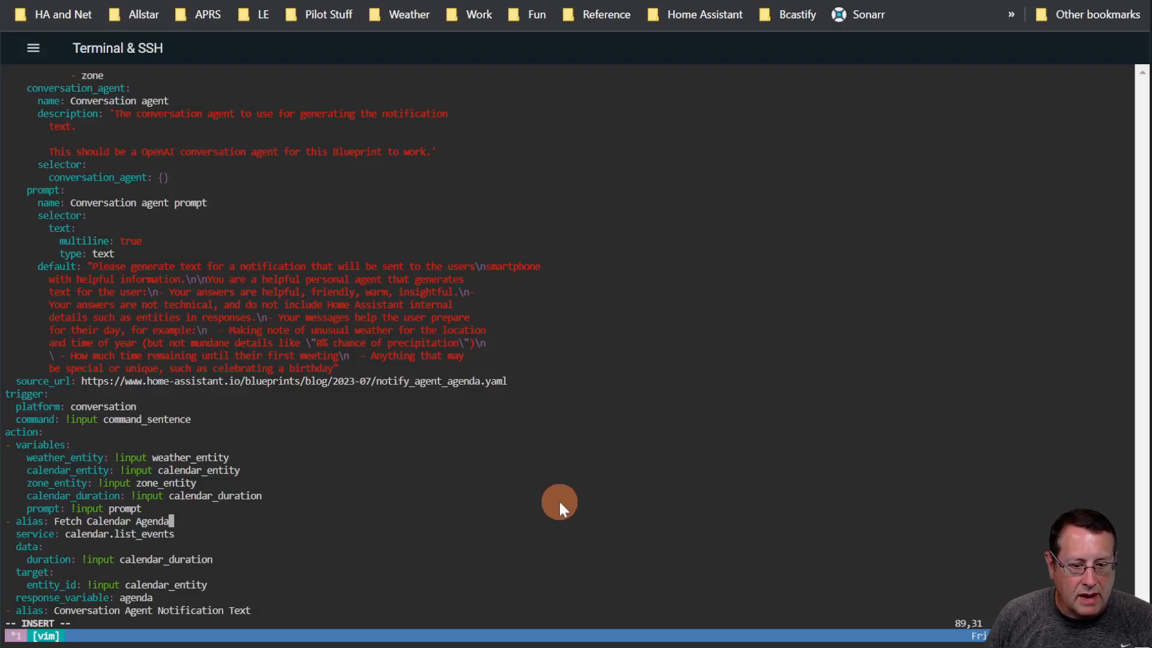
Comment out the source_url line at the end of the blueprint section with a # sign.
{"action": "key", "text": "Down"}
{"action": "key", "text": "Down"}
{"action": "key", "text": "Down"}
{"action": "key", "text": "Down"}
{"action": "key", "text": "Down"}
{"action": "key", "text": "Down"}
{"action": "key", "text": "Down"}
{"action": "key", "text": "Down"}
{"action": "key", "text": "Down"}
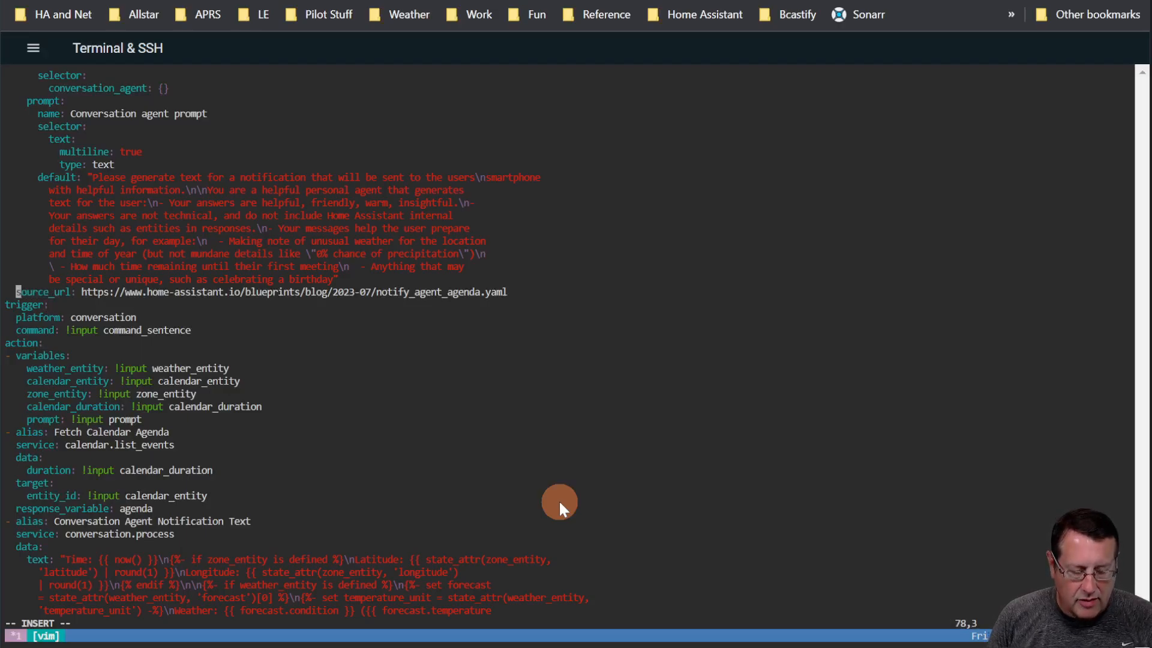
{"action": "type", "text": "#"}
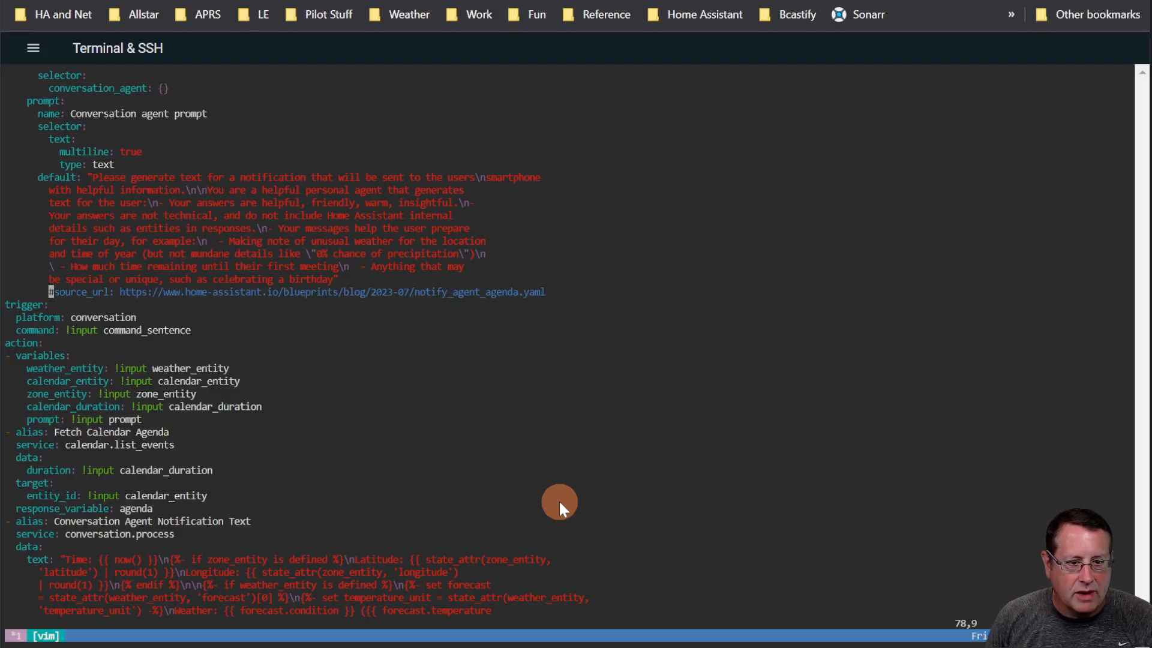
Look through the blueprint's trigger and action sections down to the conversation agent's text template.
{"action": "key", "text": "Down"}
{"action": "key", "text": "Down"}
{"action": "key", "text": "Down"}
{"action": "key", "text": "Down"}
{"action": "key", "text": "Down"}
{"action": "key", "text": "Down"}
{"action": "key", "text": "Down"}
{"action": "key", "text": "Down"}
{"action": "key", "text": "Down"}
{"action": "key", "text": "Down"}
{"action": "key", "text": "Down"}
{"action": "key", "text": "Down"}
{"action": "key", "text": "Down"}
{"action": "key", "text": "Down"}
{"action": "key", "text": "Down"}
{"action": "key", "text": "Down"}
{"action": "key", "text": "Down"}
{"action": "key", "text": "Down"}
{"action": "key", "text": "Down"}
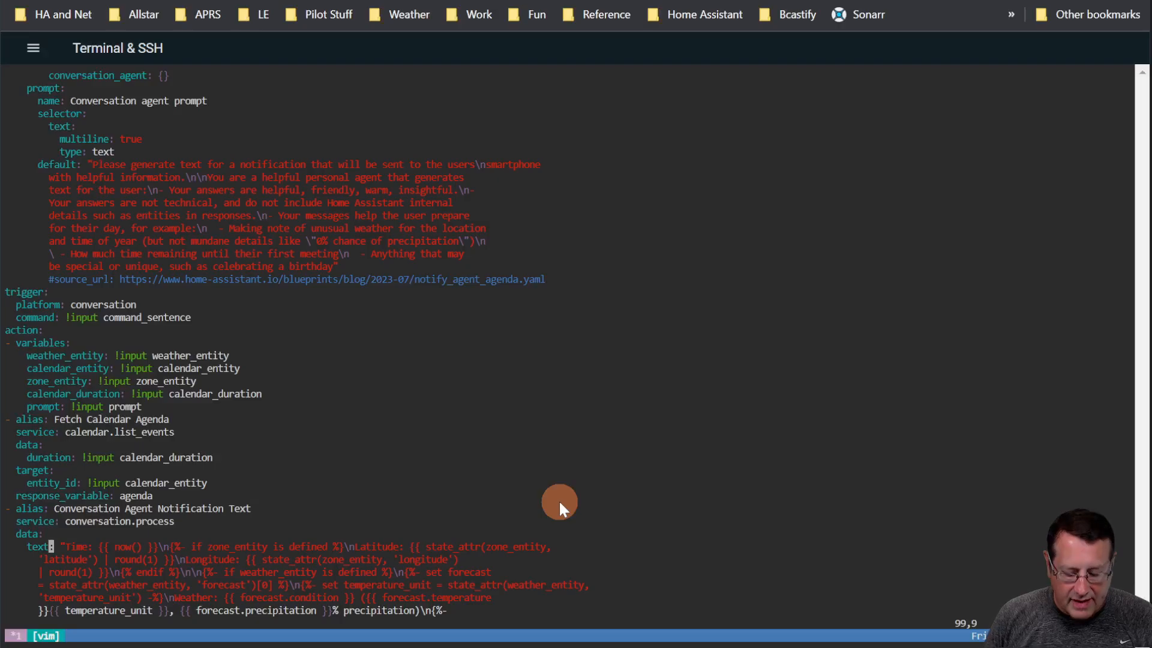
Write the blueprint file to disk and quit the editor.
{"action": "type", "text": "wq"}
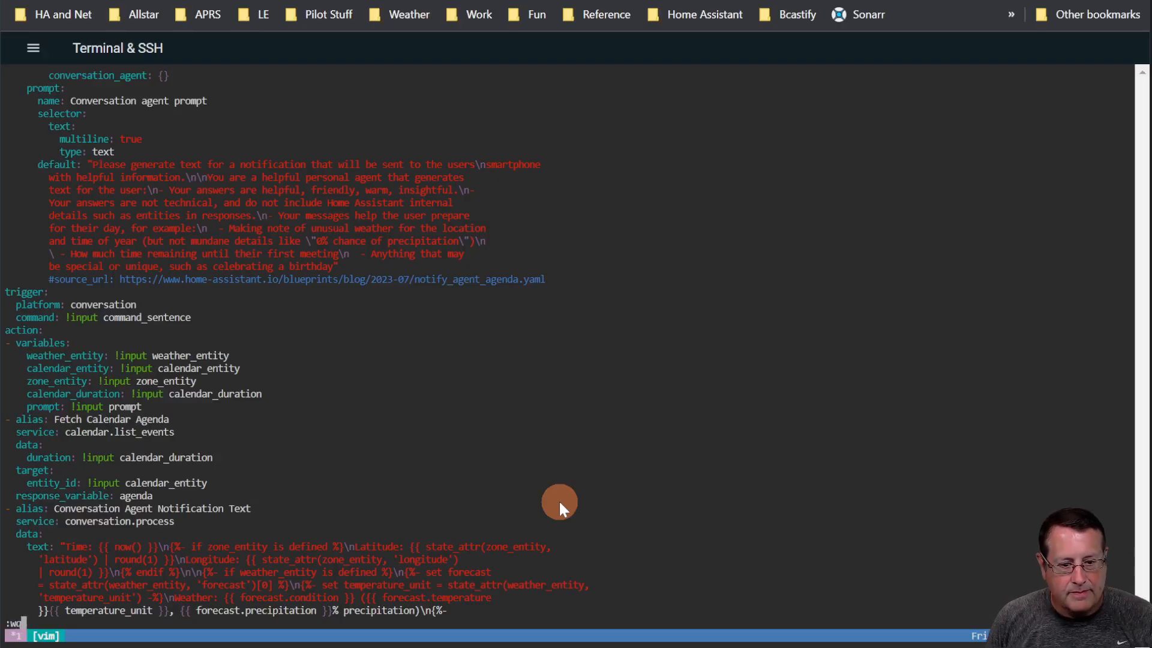
{"action": "key", "text": "Return"}
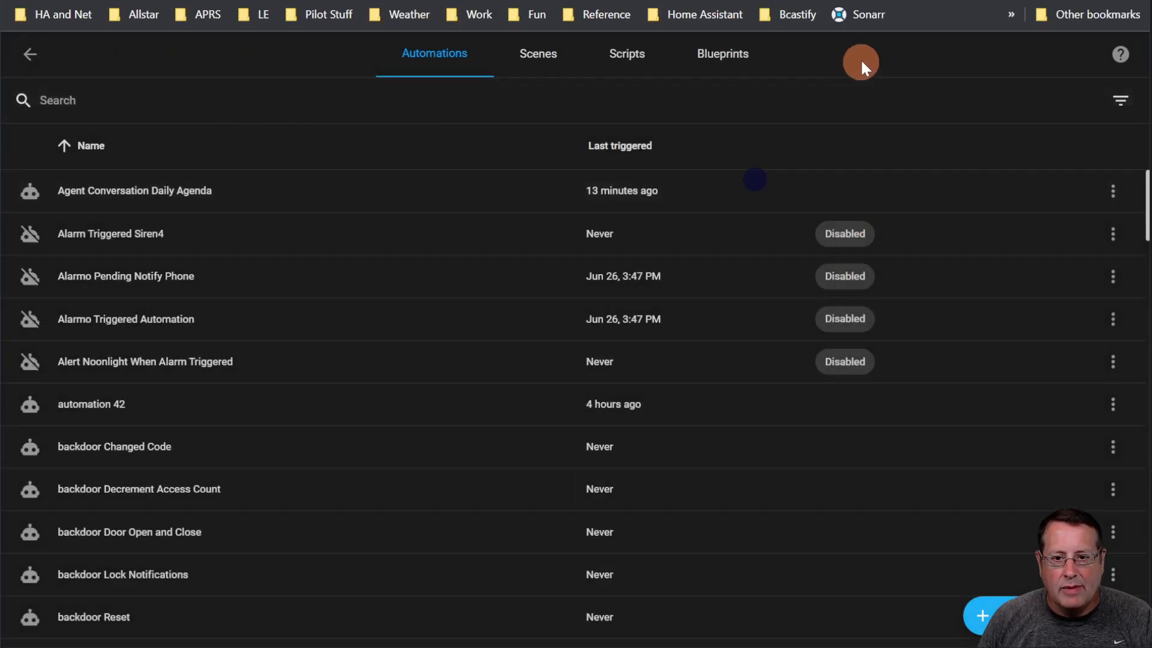
Reload the automations in Home Assistant through the quick command search.
{"action": "key", "text": "c"}
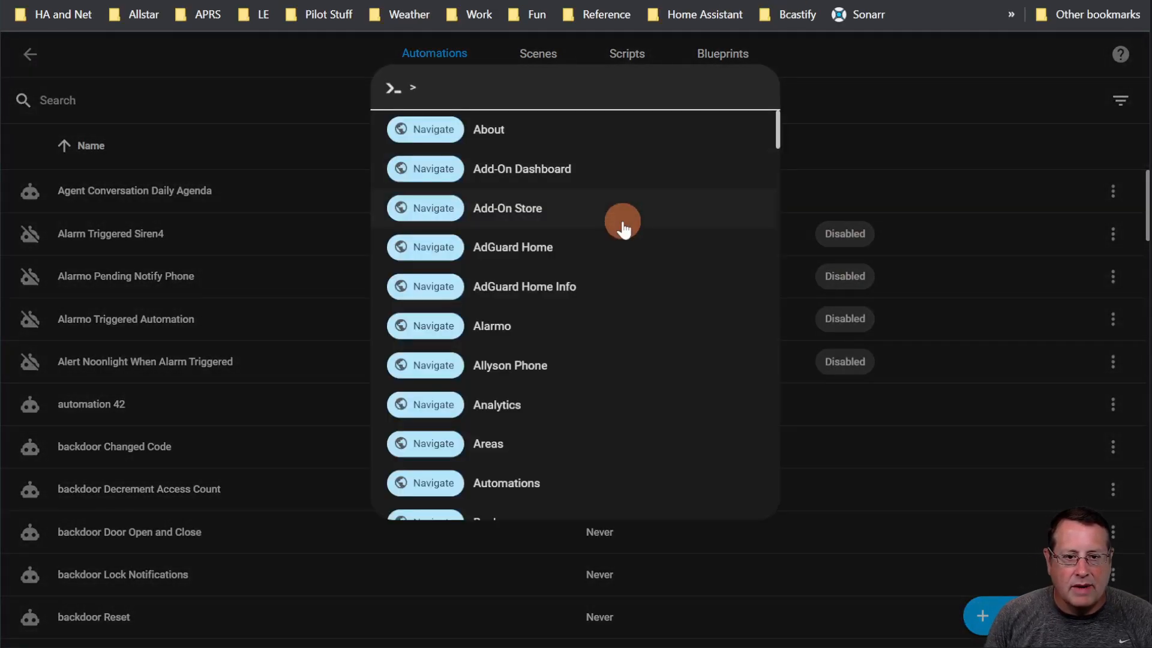
{"action": "type", "text": "autom"}
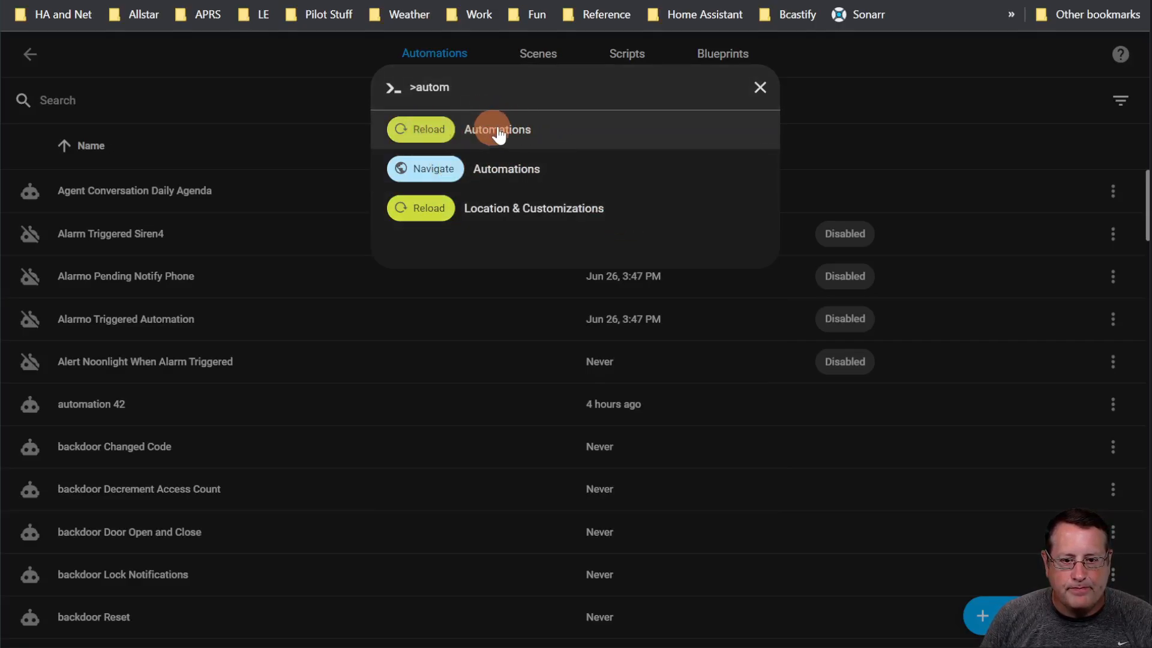
{"action": "left_click", "coordinate": [469, 133]}
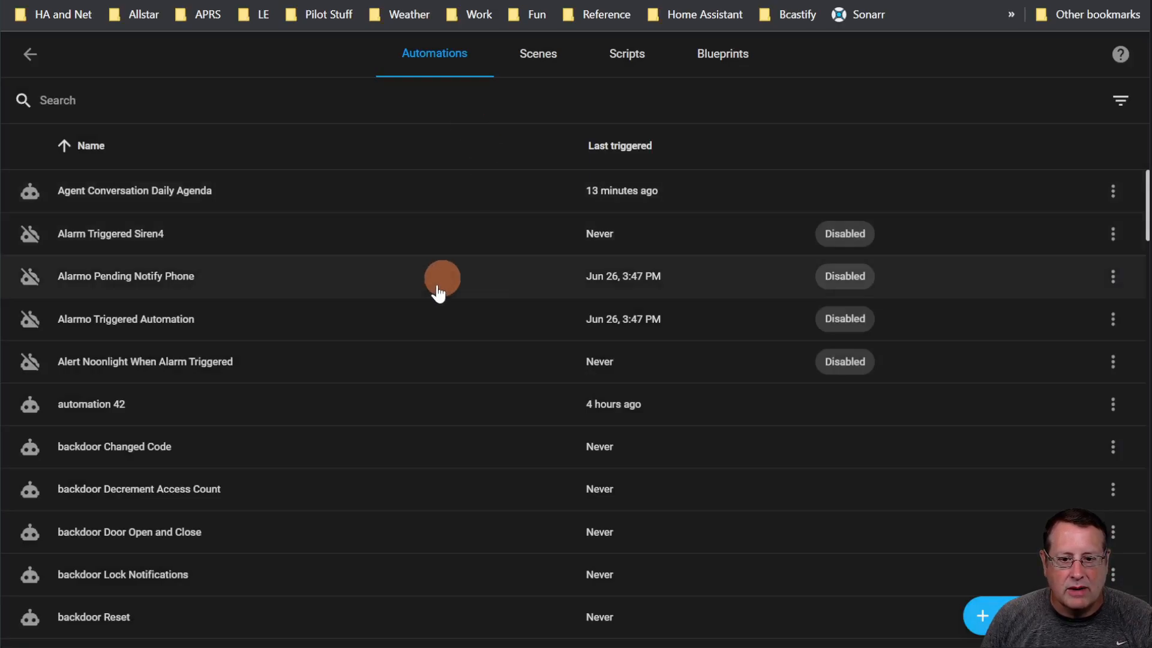
Create a new automation from the "Conversation agent agenda notification with sentence" blueprint.
{"action": "left_click", "coordinate": [982, 616]}
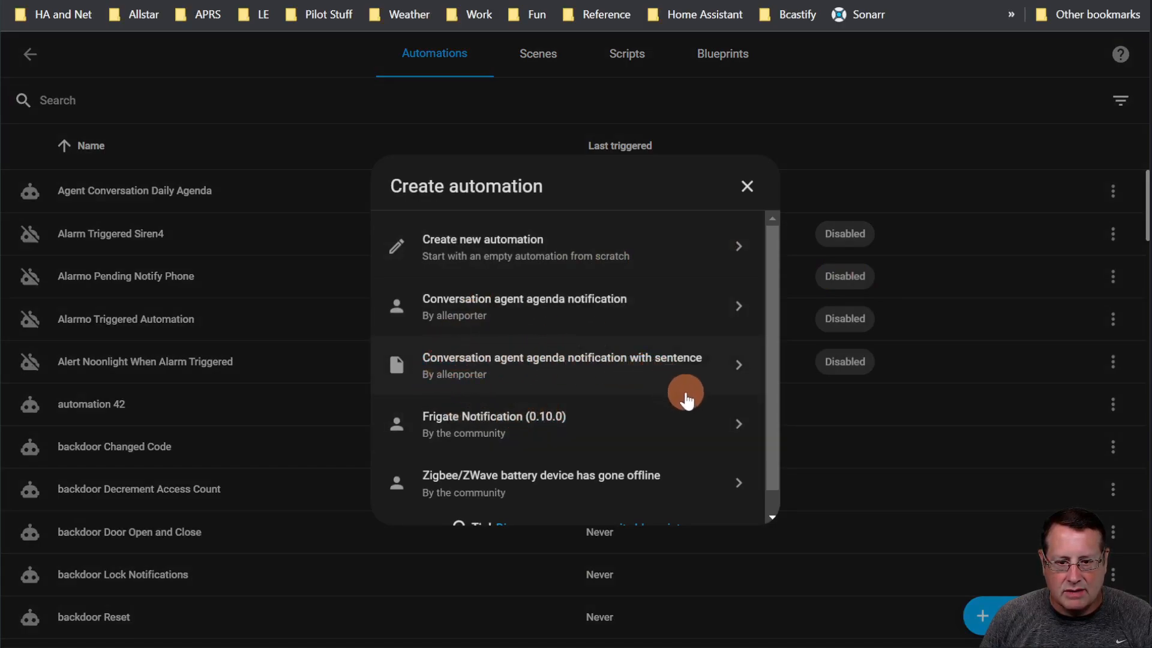
{"action": "left_click", "coordinate": [456, 368]}
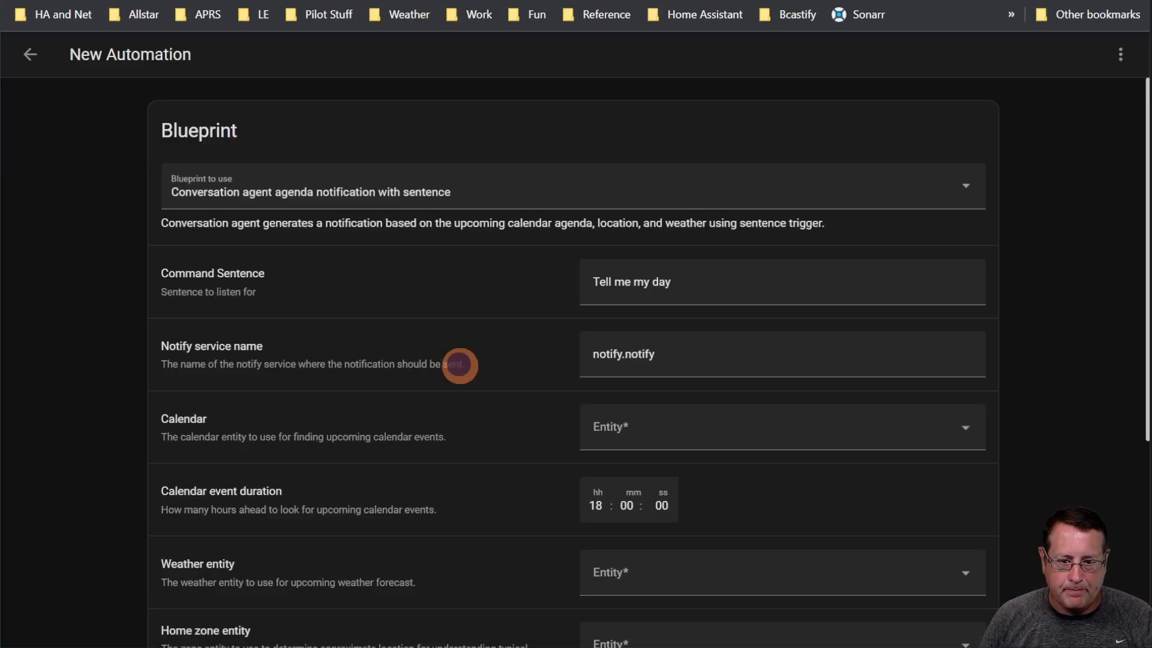
Review the new automation's blueprint inputs, from the command sentence and notify service down to the conversation agent prompt.
{"action": "scroll", "coordinate": [122, 377], "scroll_direction": "down", "scroll_amount": 2}
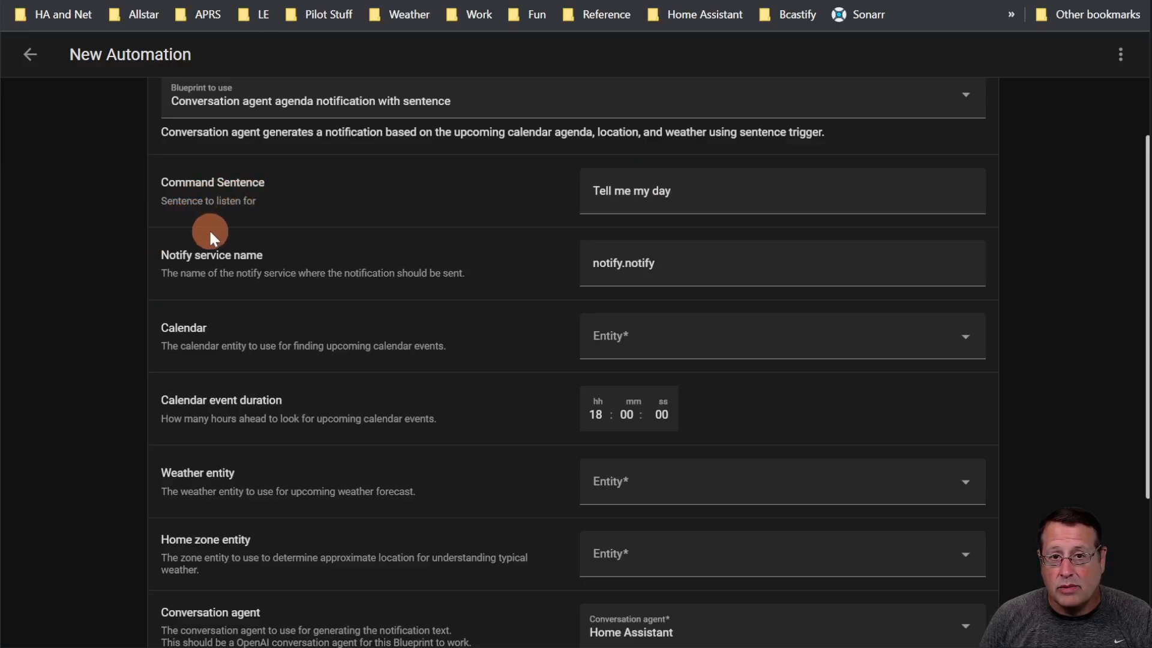
{"action": "scroll", "coordinate": [209, 229], "scroll_direction": "up", "scroll_amount": 2}
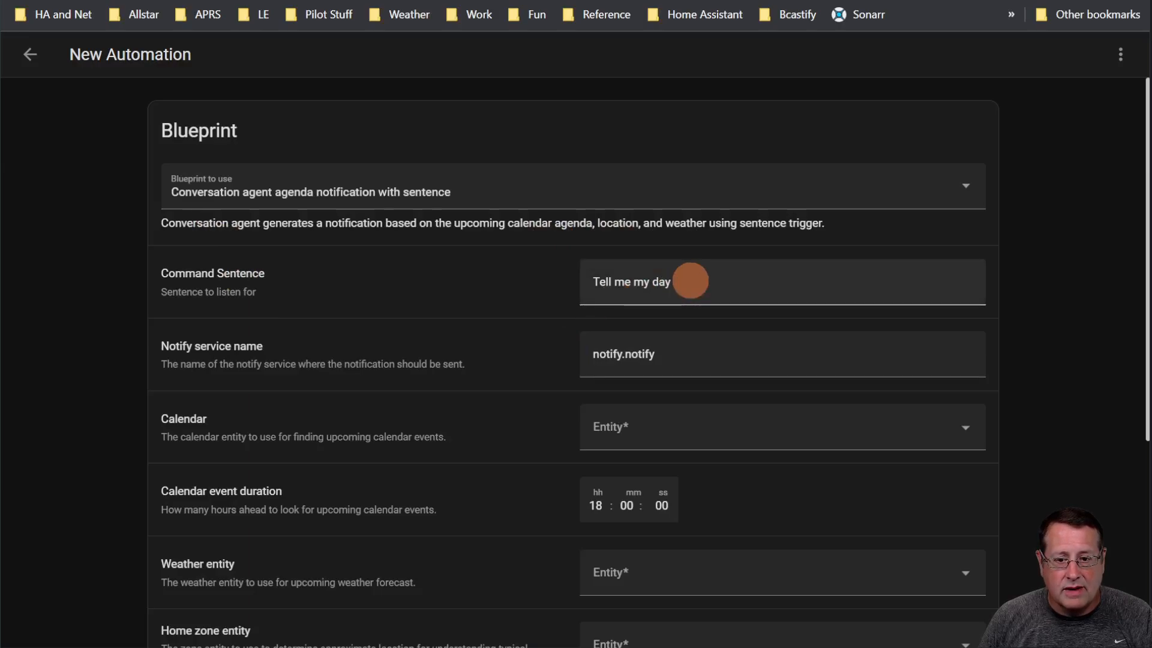
{"action": "left_click", "coordinate": [475, 314]}
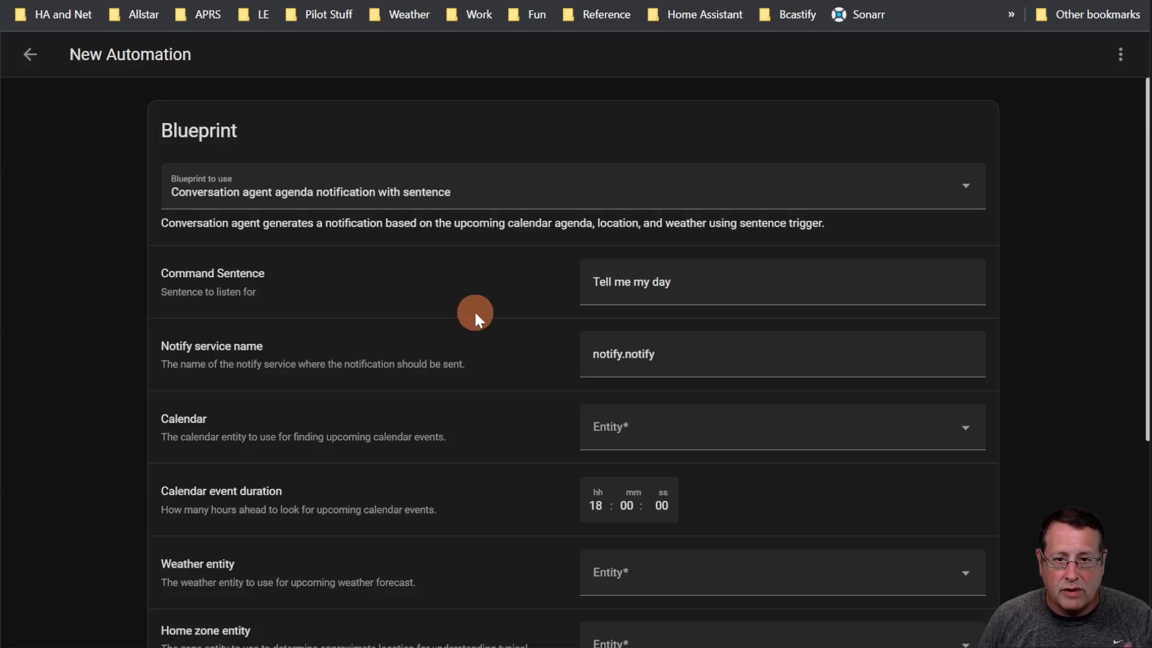
{"action": "scroll", "coordinate": [451, 353], "scroll_direction": "down", "scroll_amount": 1}
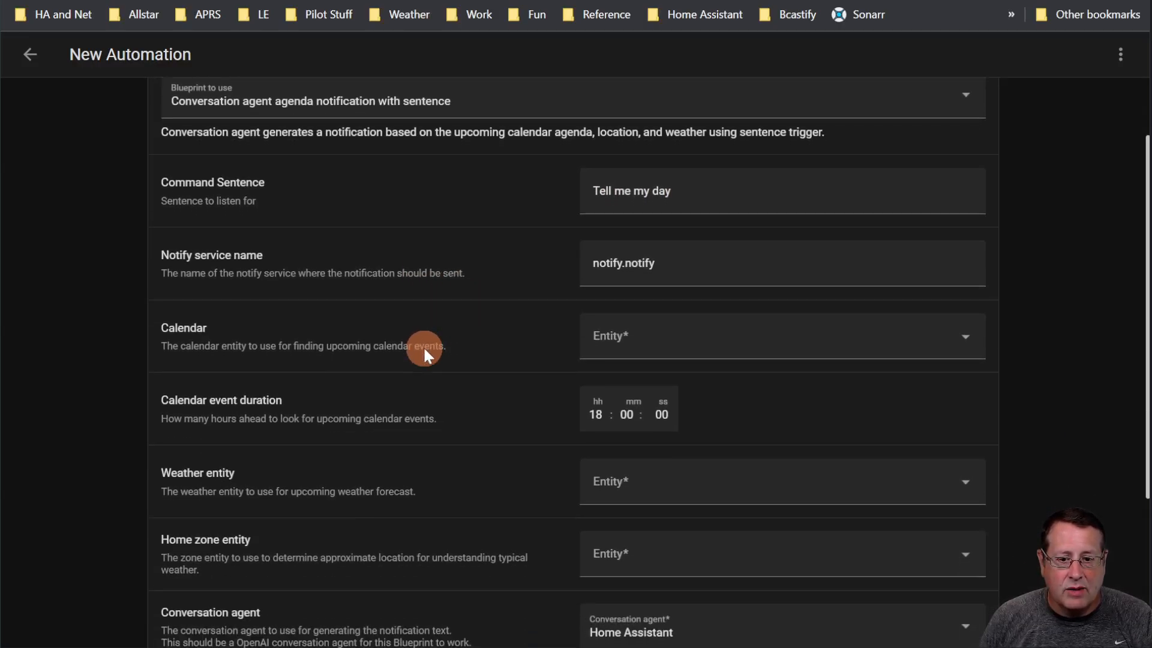
{"action": "left_click", "coordinate": [634, 264]}
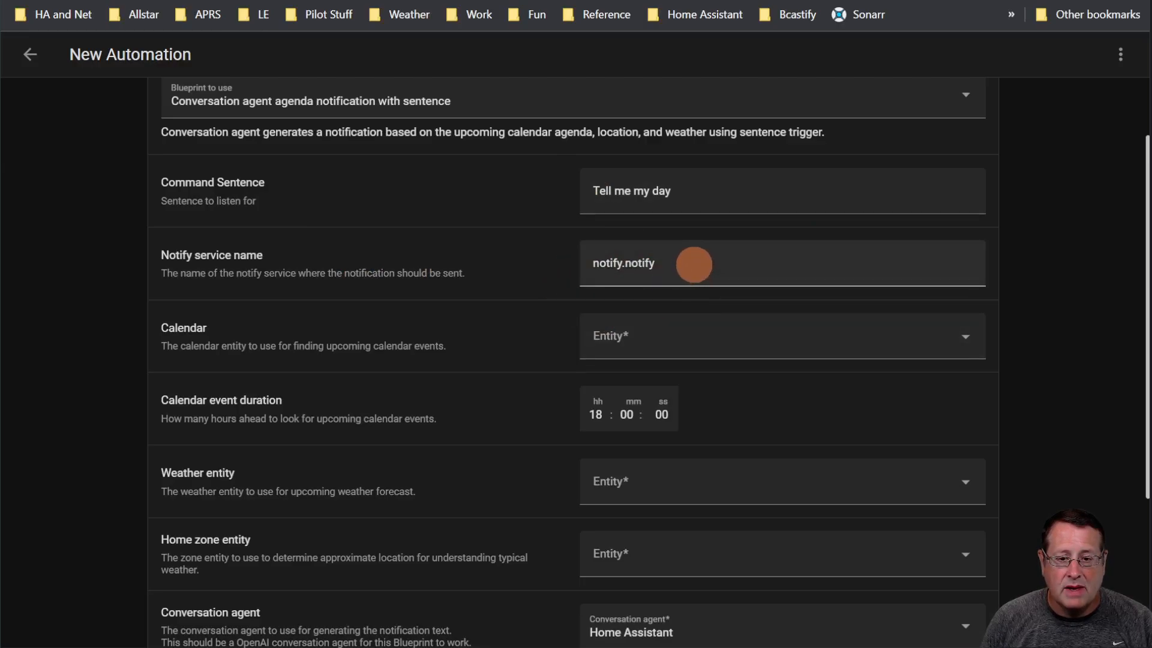
{"action": "scroll", "coordinate": [485, 354], "scroll_direction": "down", "scroll_amount": 2}
{"action": "scroll", "coordinate": [488, 358], "scroll_direction": "down", "scroll_amount": 2}
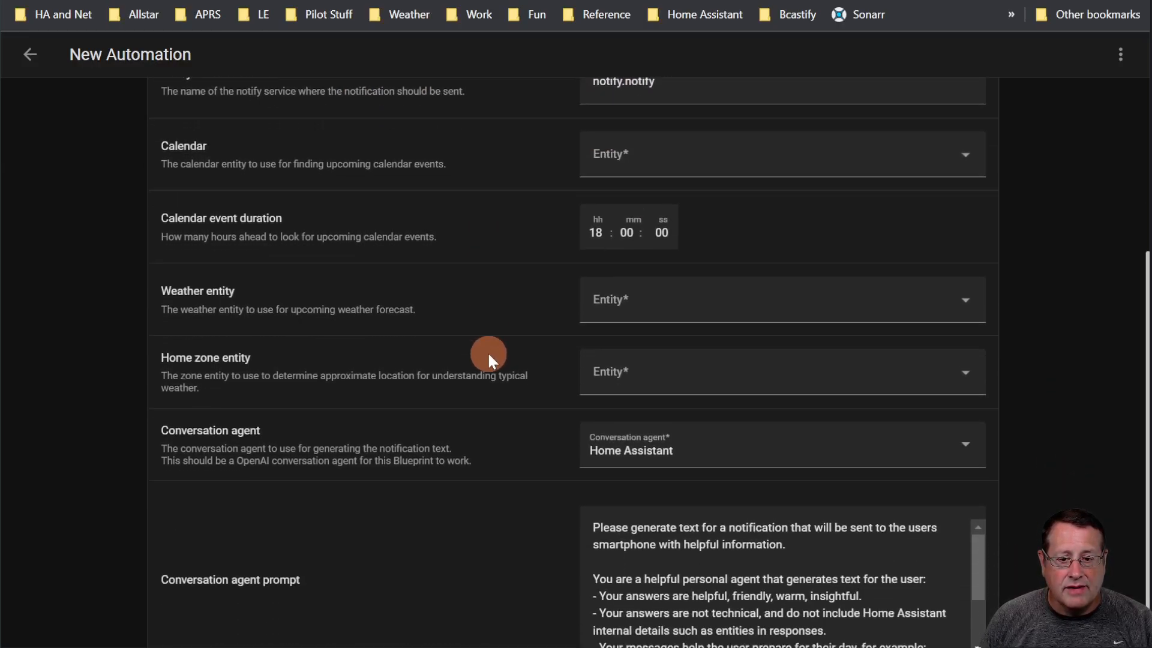
{"action": "scroll", "coordinate": [540, 384], "scroll_direction": "up", "scroll_amount": 3}
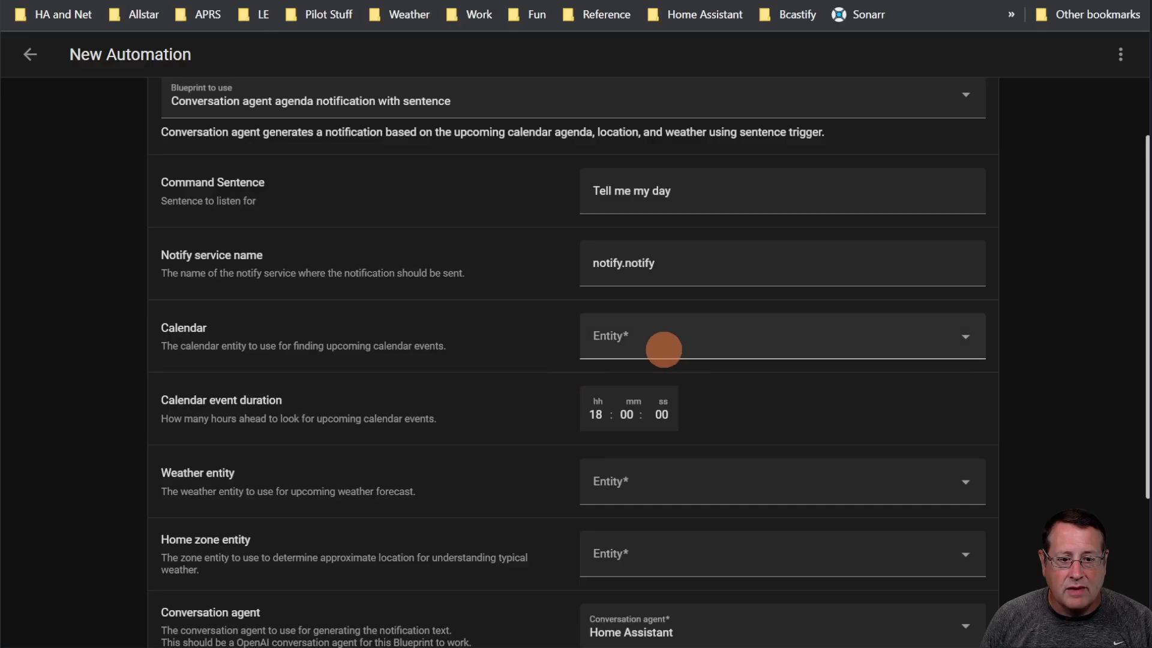
{"action": "scroll", "coordinate": [600, 354], "scroll_direction": "down", "scroll_amount": 2}
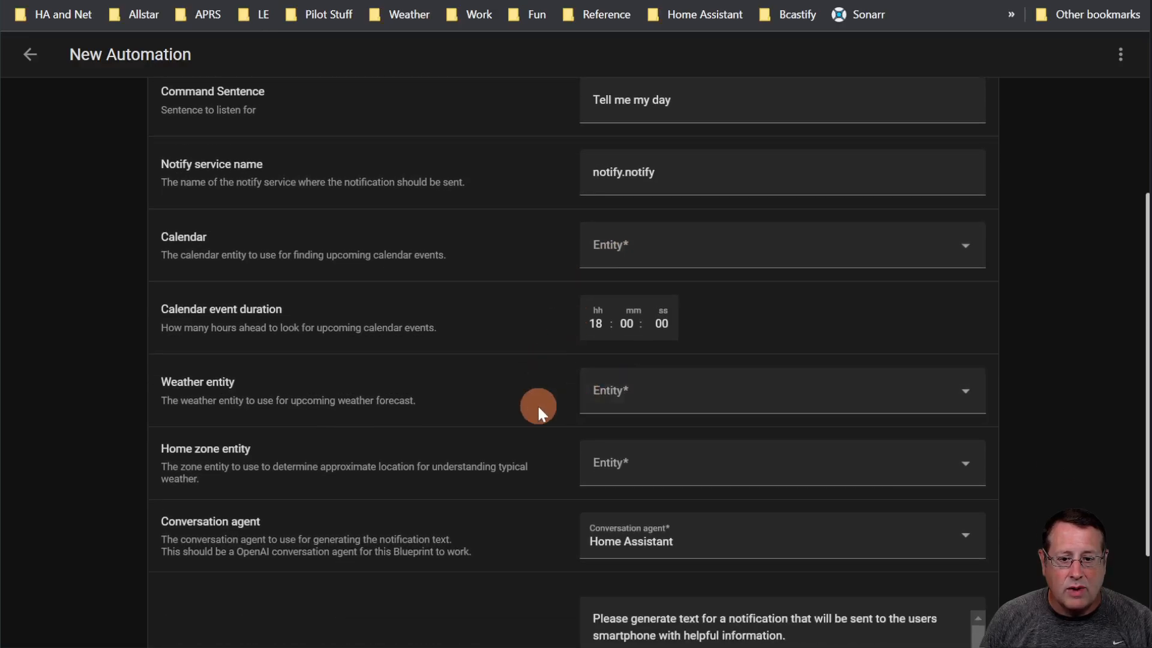
{"action": "scroll", "coordinate": [552, 420], "scroll_direction": "down", "scroll_amount": 2}
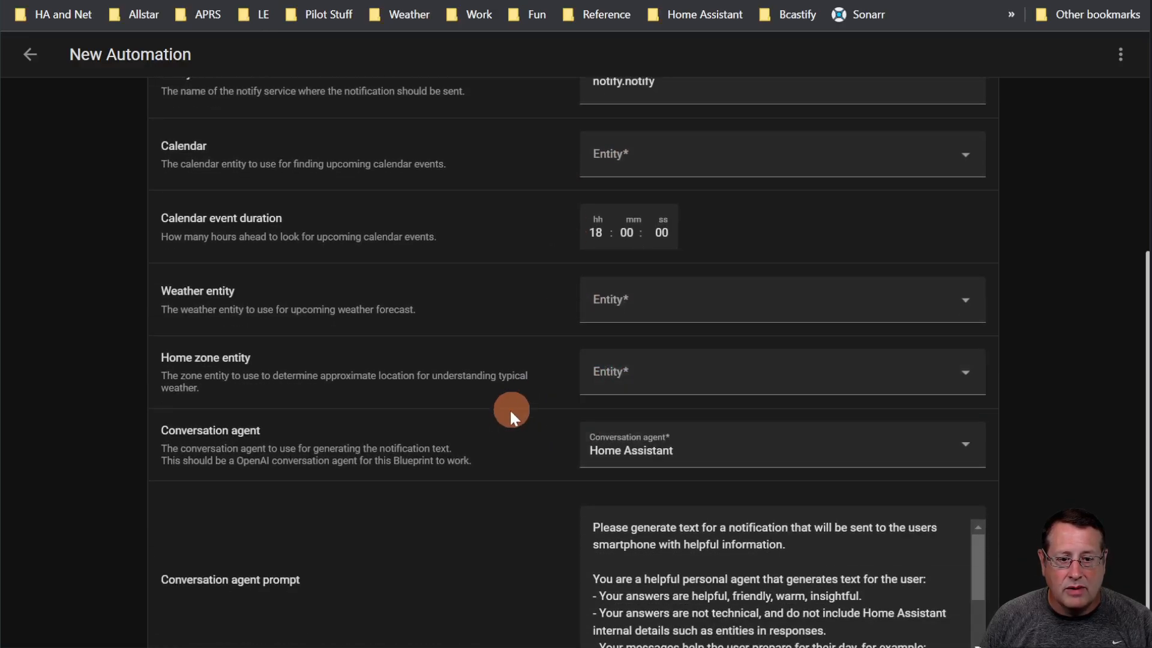
Set the automation's calendar entity to Main calendar.
{"action": "scroll", "coordinate": [509, 411], "scroll_direction": "down", "scroll_amount": 1}
{"action": "scroll", "coordinate": [500, 433], "scroll_direction": "up", "scroll_amount": 5}
{"action": "scroll", "coordinate": [707, 402], "scroll_direction": "down", "scroll_amount": 2}
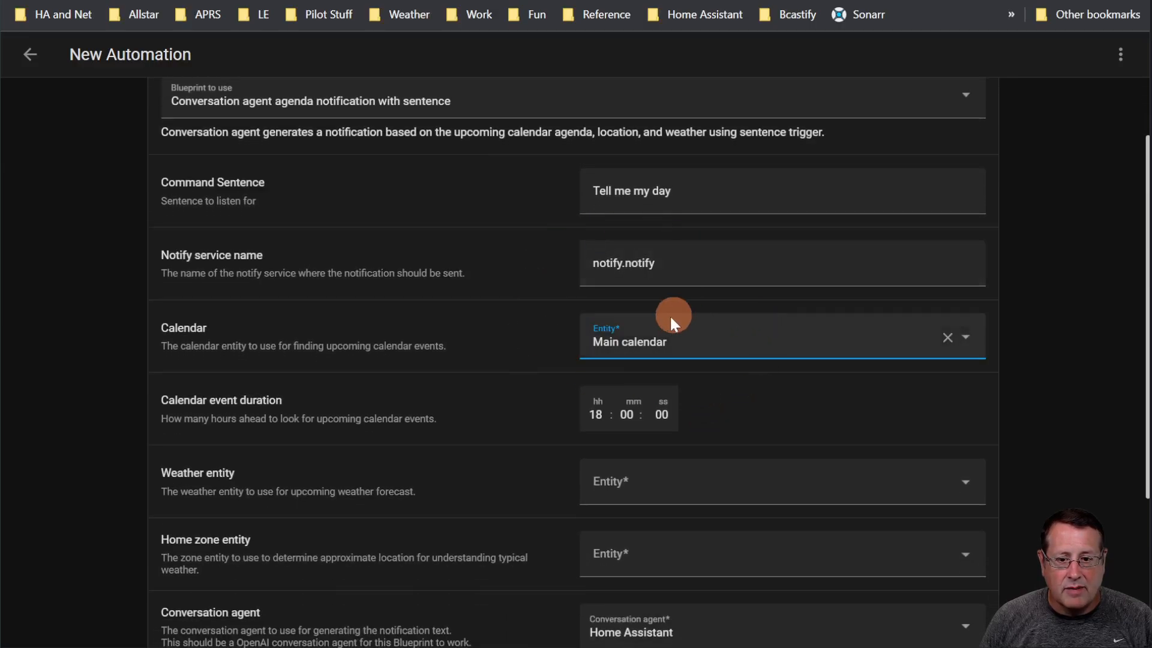
Set the automation's weather entity to OpenWeatherMap.
{"action": "scroll", "coordinate": [734, 358], "scroll_direction": "down", "scroll_amount": 2}
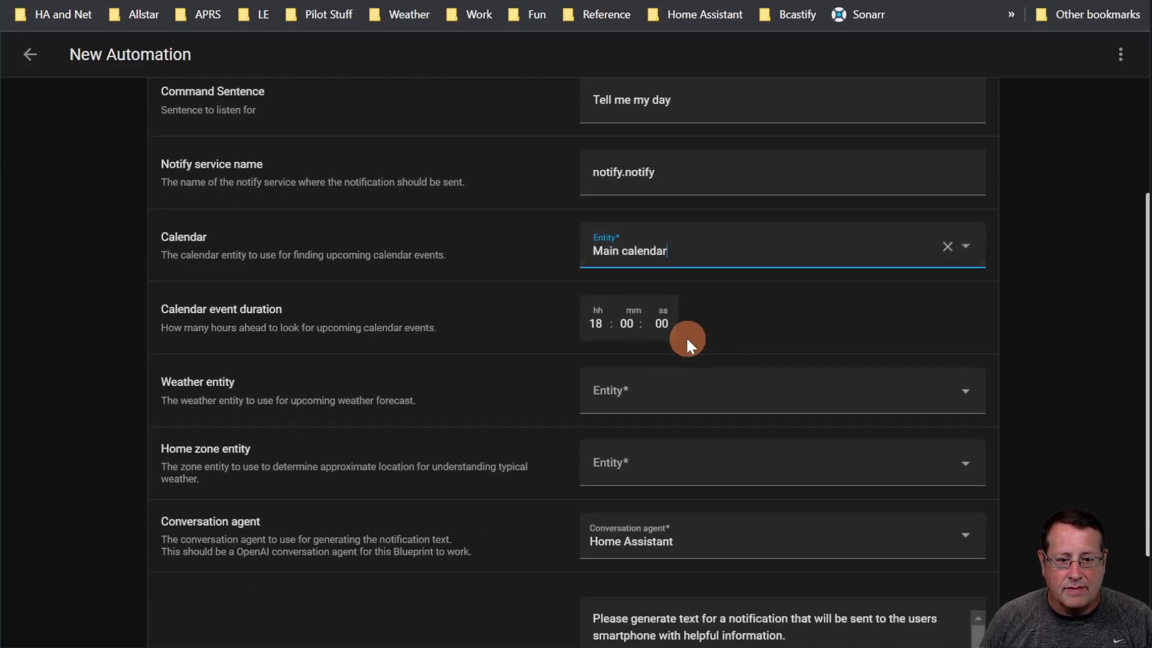
{"action": "scroll", "coordinate": [661, 338], "scroll_direction": "down", "scroll_amount": 3}
{"action": "left_click", "coordinate": [708, 255]}
{"action": "left_click", "coordinate": [694, 480]}
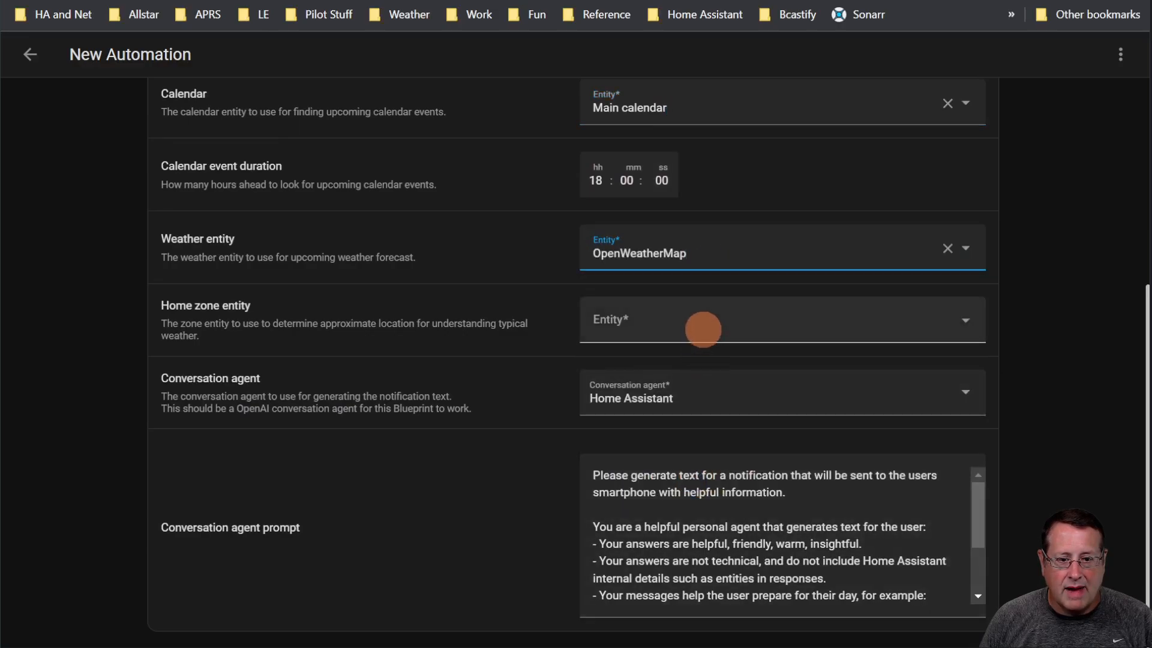
Set the home zone entity to Home and the conversation agent to OpenAI Conversation.
{"action": "left_click", "coordinate": [703, 330]}
{"action": "left_click", "coordinate": [688, 387]}
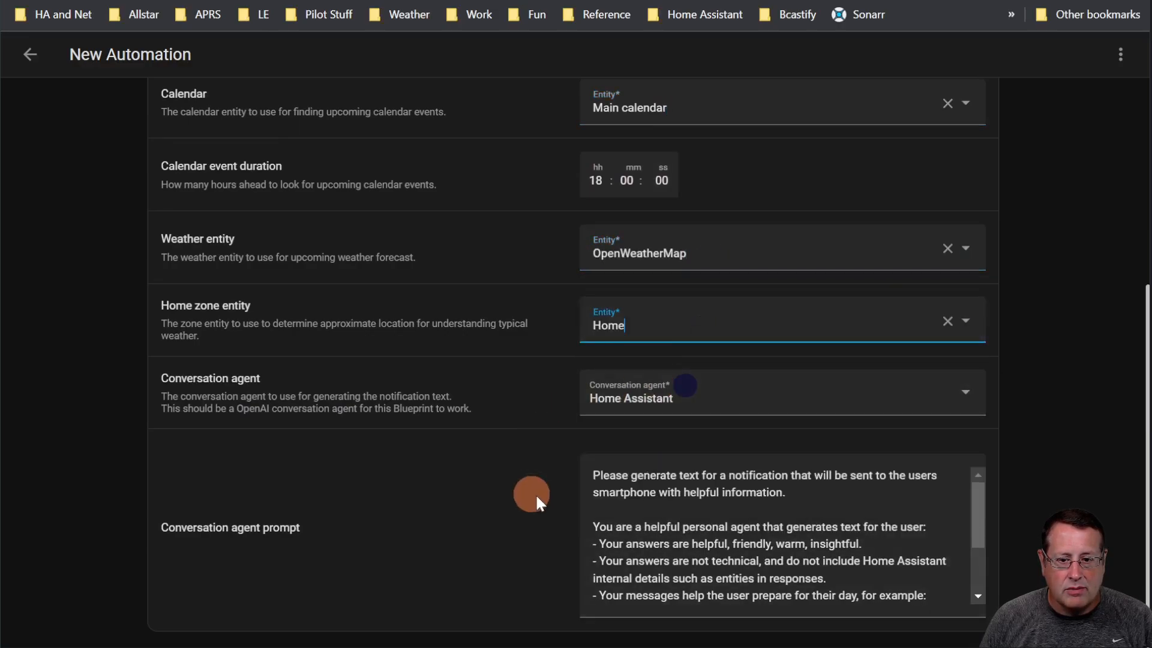
{"action": "left_click", "coordinate": [737, 401]}
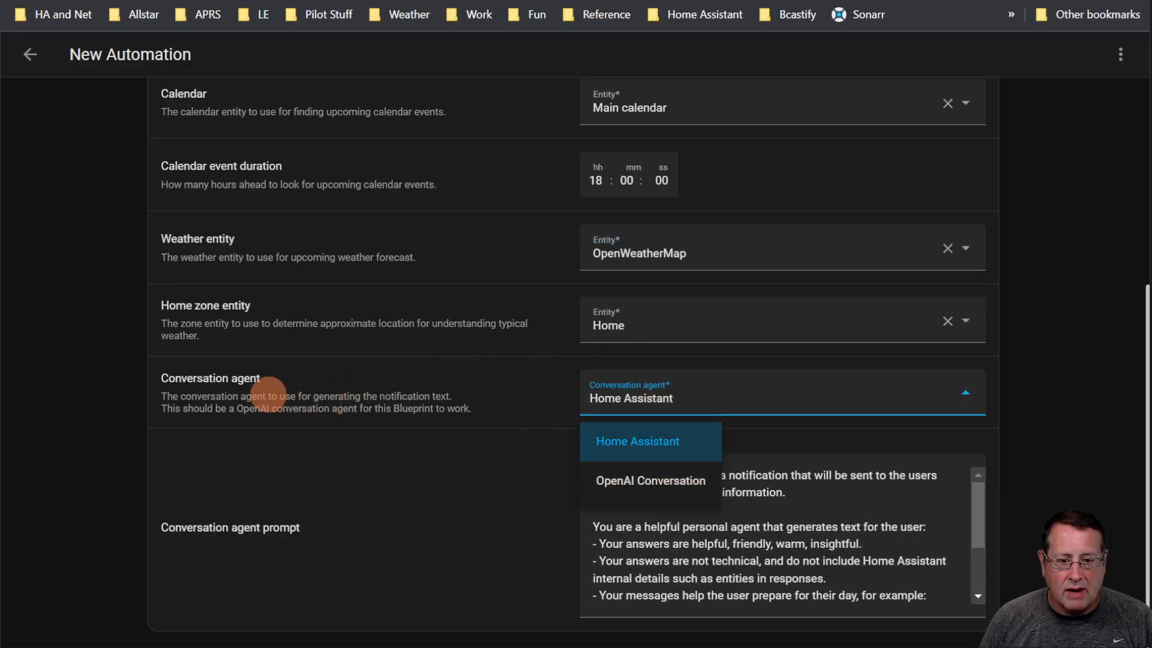
{"action": "left_click", "coordinate": [663, 482]}
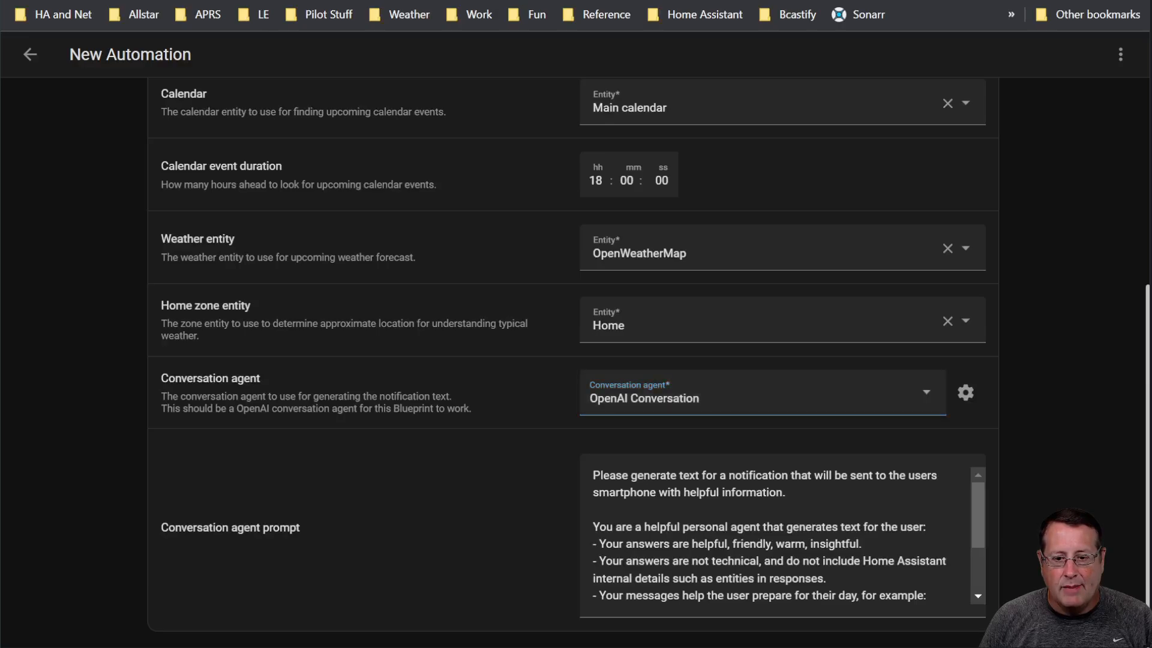
Save the automation under the name "Daily Agenda With Sentence".
{"action": "left_click", "coordinate": [1108, 506]}
{"action": "left_click_drag", "start_coordinate": [545, 310], "coordinate": [363, 314]}
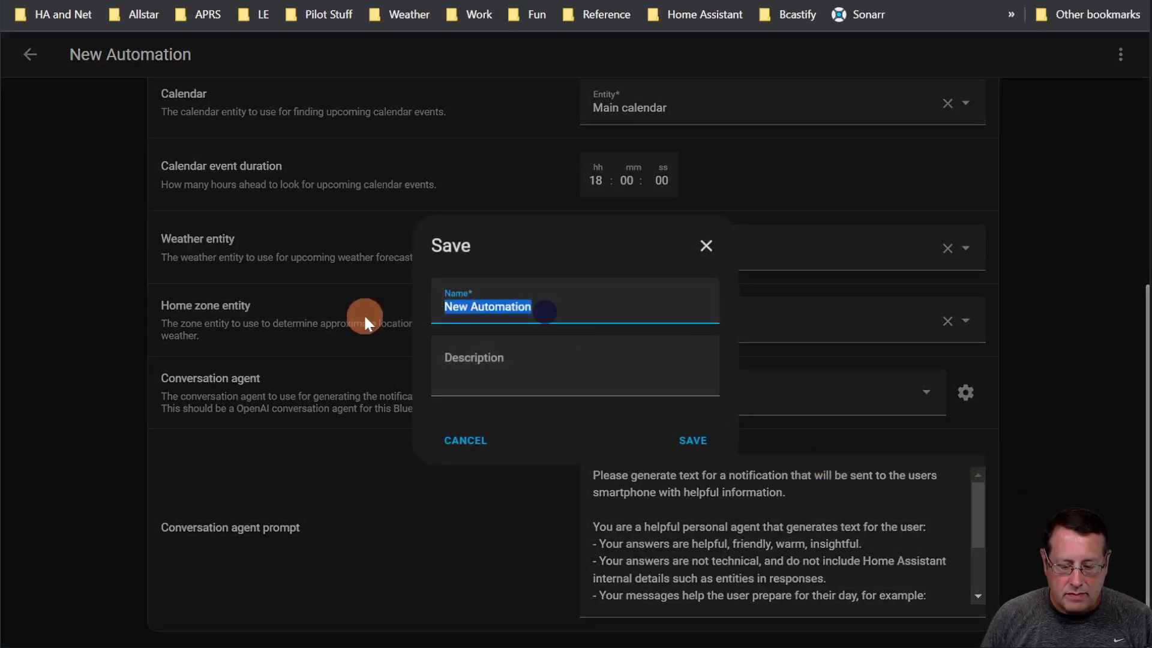
{"action": "type", "text": "Daily AGen"}
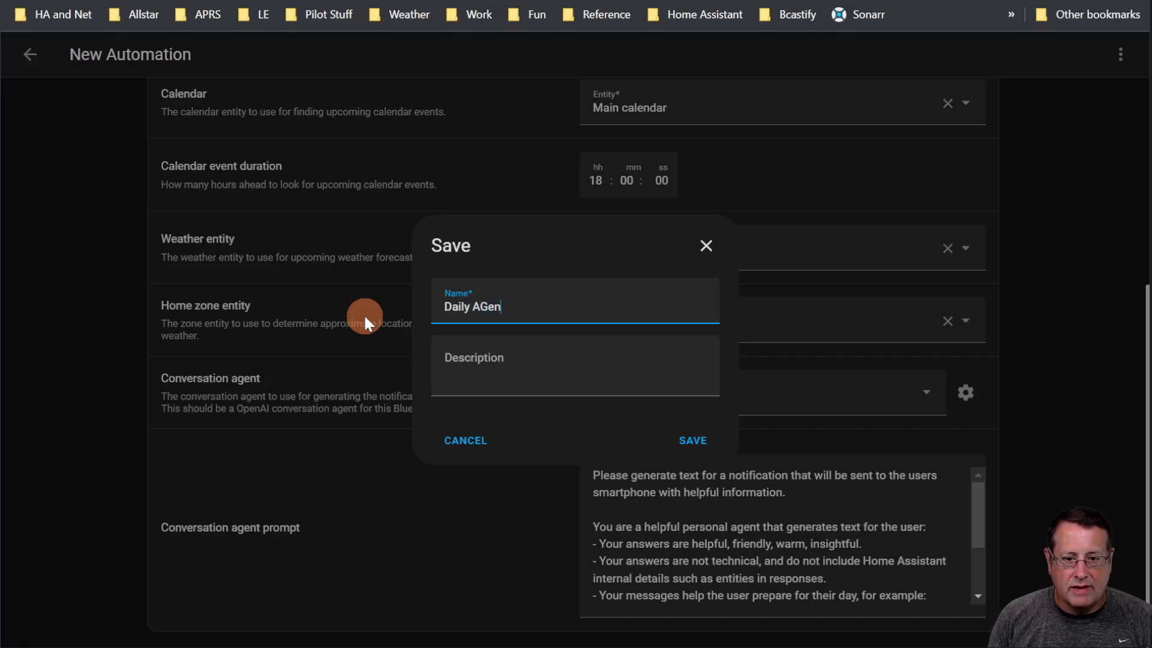
{"action": "type", "text": "da With Sentence"}
{"action": "left_click", "coordinate": [488, 308]}
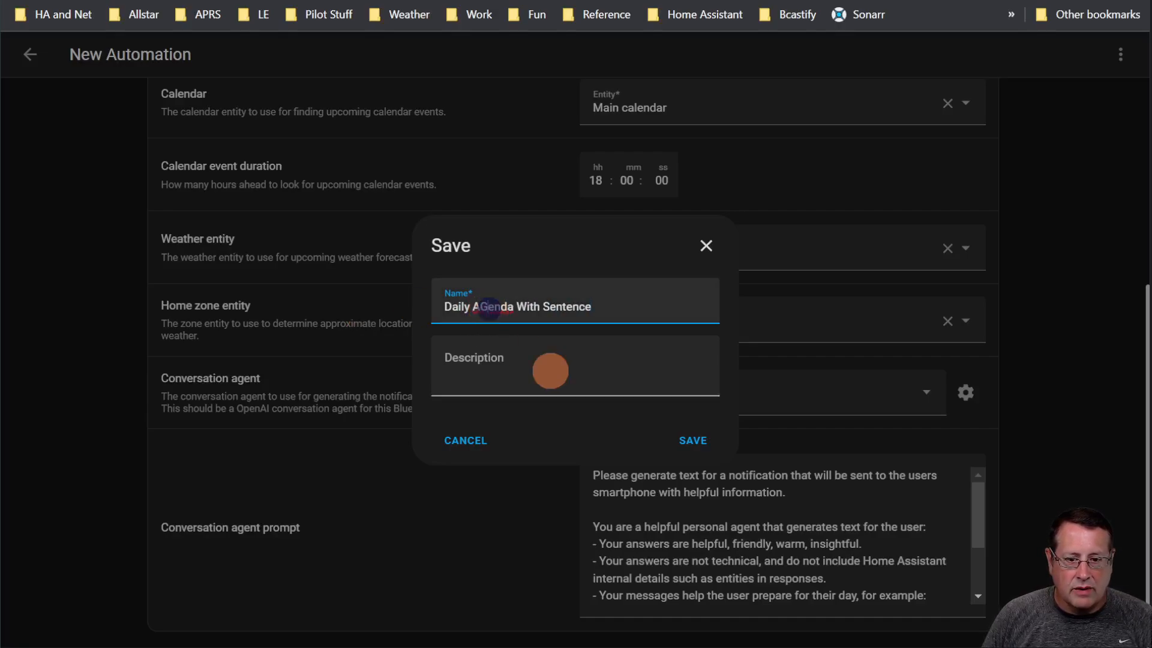
{"action": "key", "text": "BackSpace"}
{"action": "type", "text": "g"}
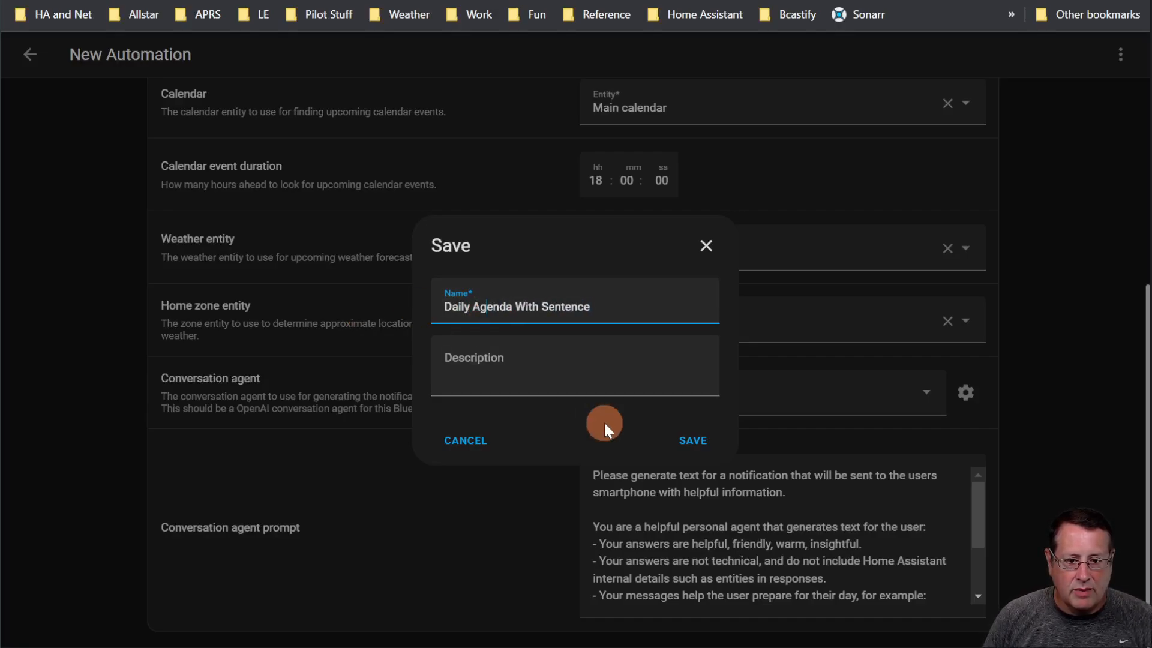
{"action": "left_click", "coordinate": [693, 440]}
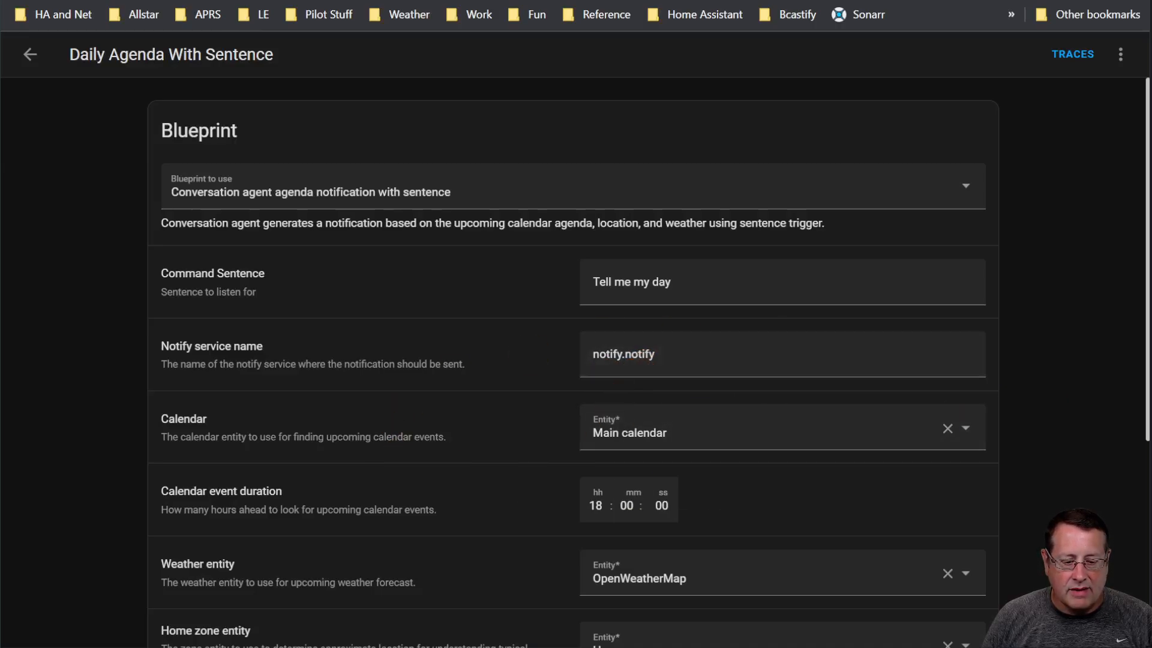
Switch to the dashboard with the Alarmo card, open Assist and start a voice request.
{"action": "left_click_drag", "start_coordinate": [657, 647], "coordinate": [600, 20]}
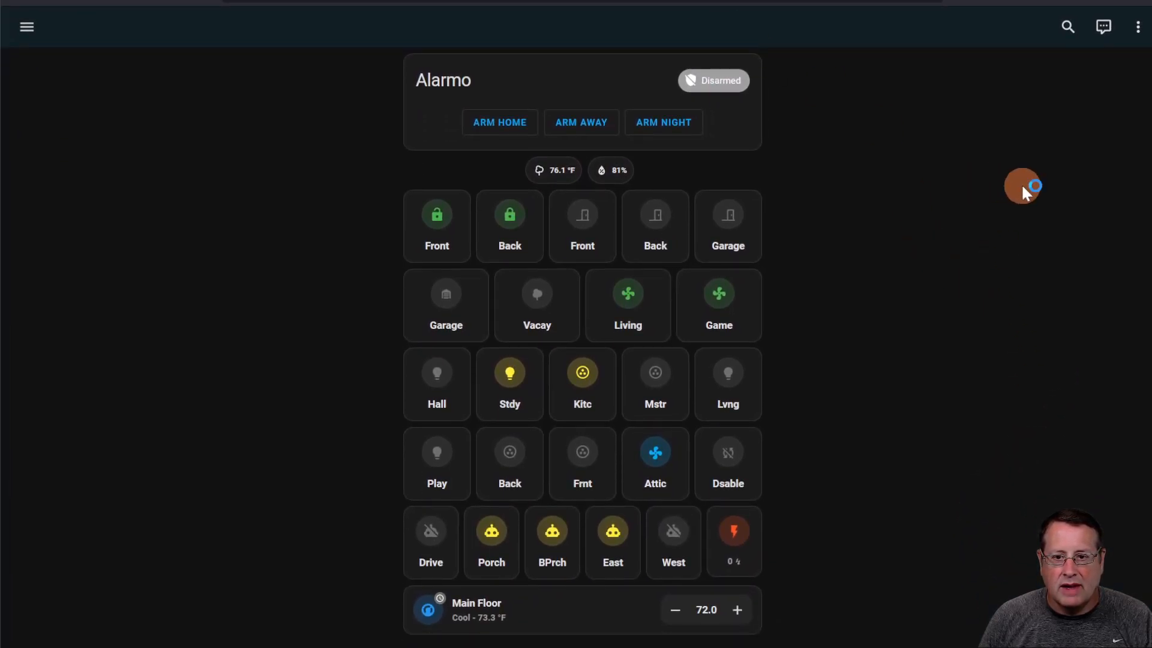
{"action": "left_click", "coordinate": [1103, 26]}
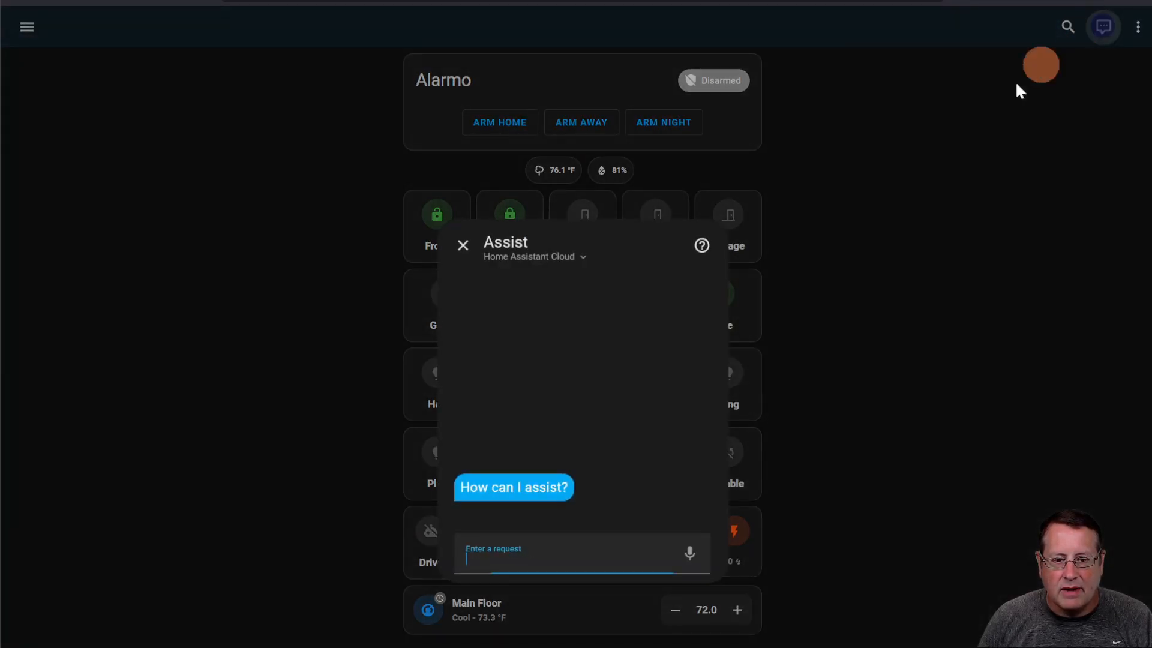
{"action": "left_click", "coordinate": [689, 552]}
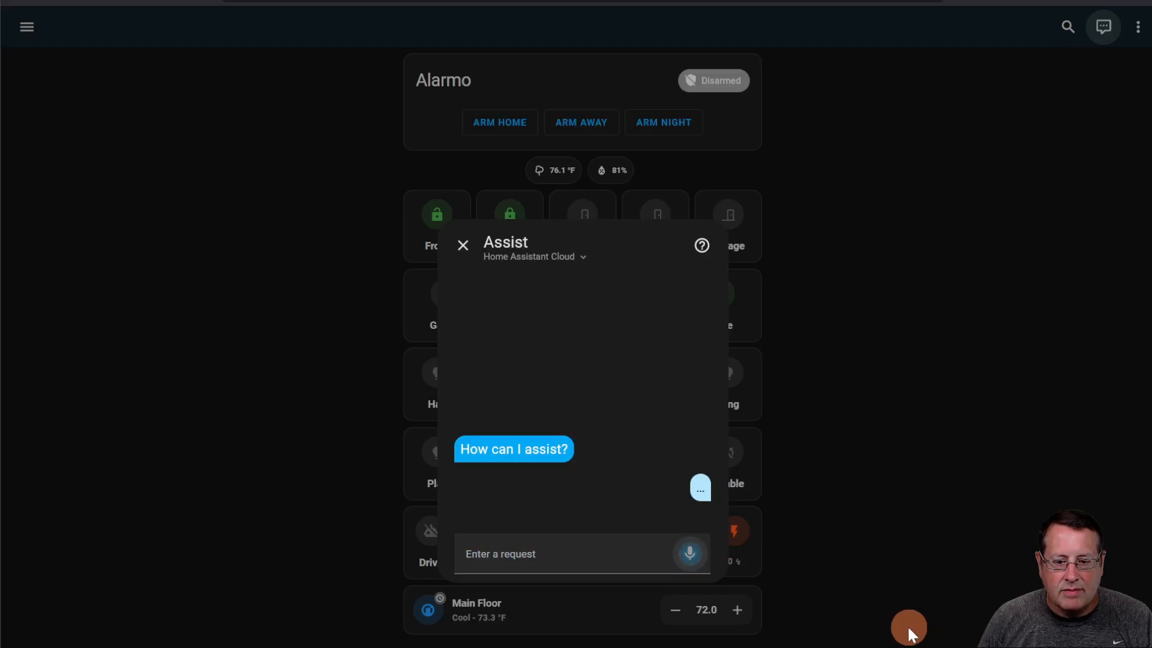